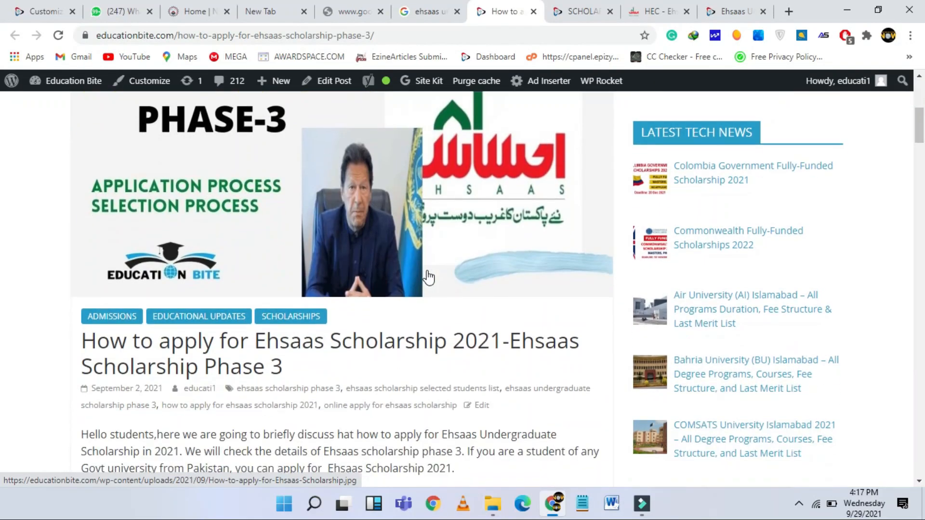
- Open educationbite.com in a new browser tab
scroll(428, 278, "down", 1)
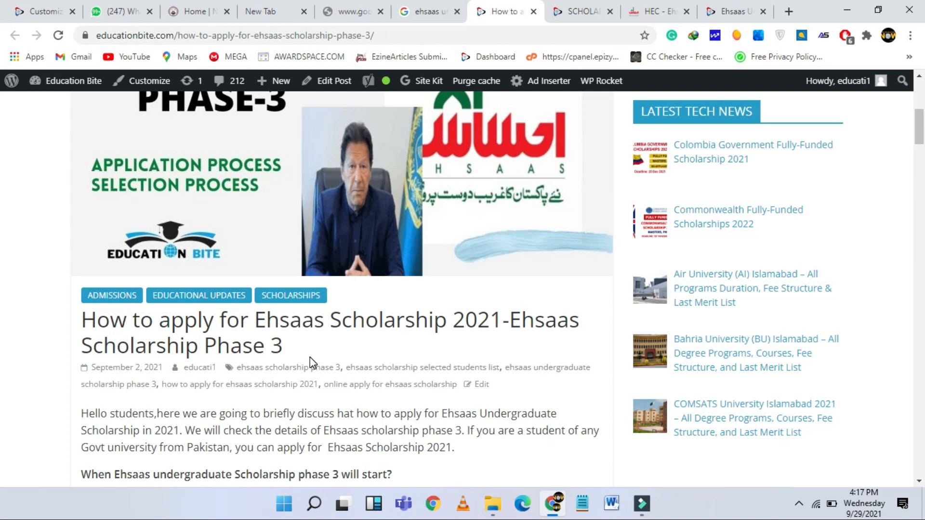
scroll(310, 359, "up", 6)
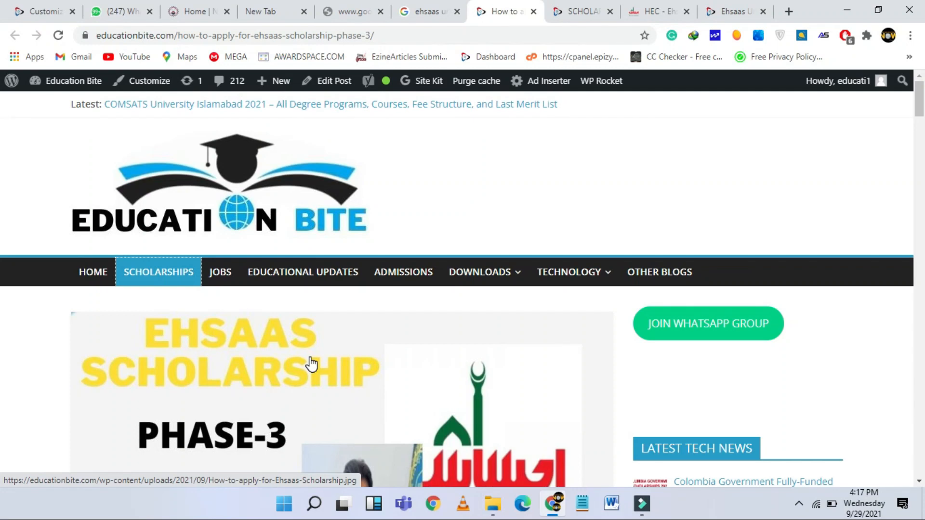
key("ctrl+t")
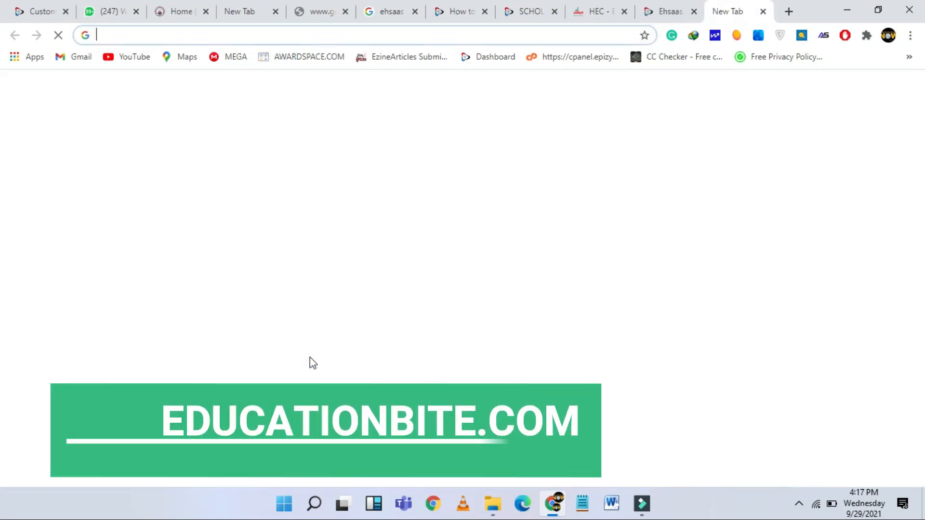
type("educationbite.com")
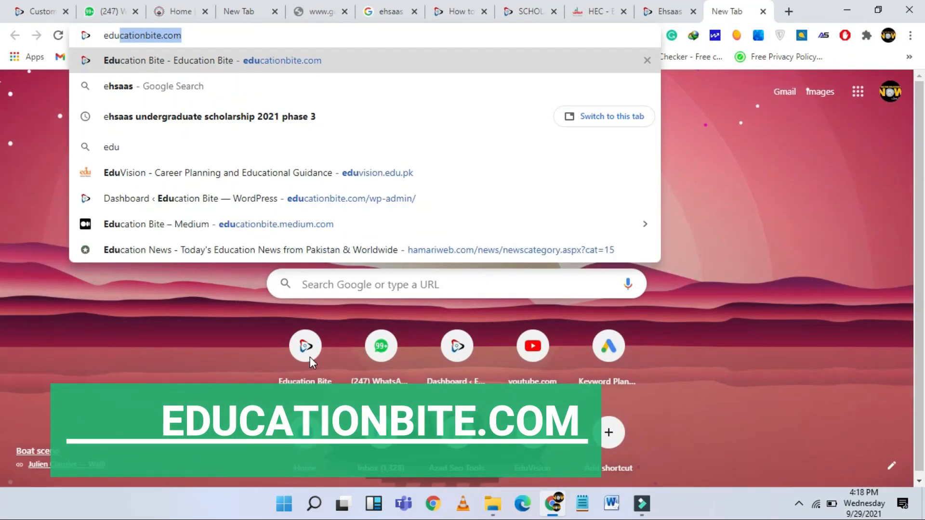
key("Return")
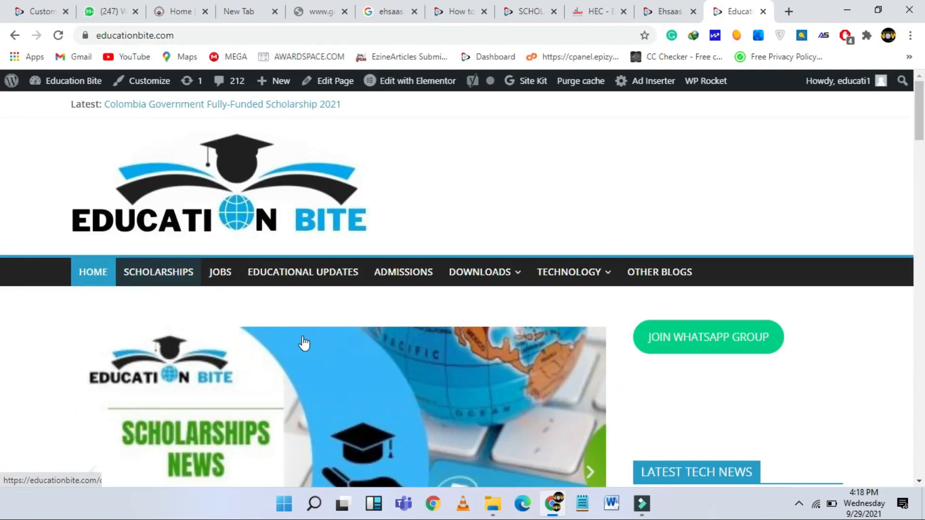
- Browse the blog's Scholarships category and its older posts, then return to the Ehsaas how-to tab
scroll(312, 345, "down", 2)
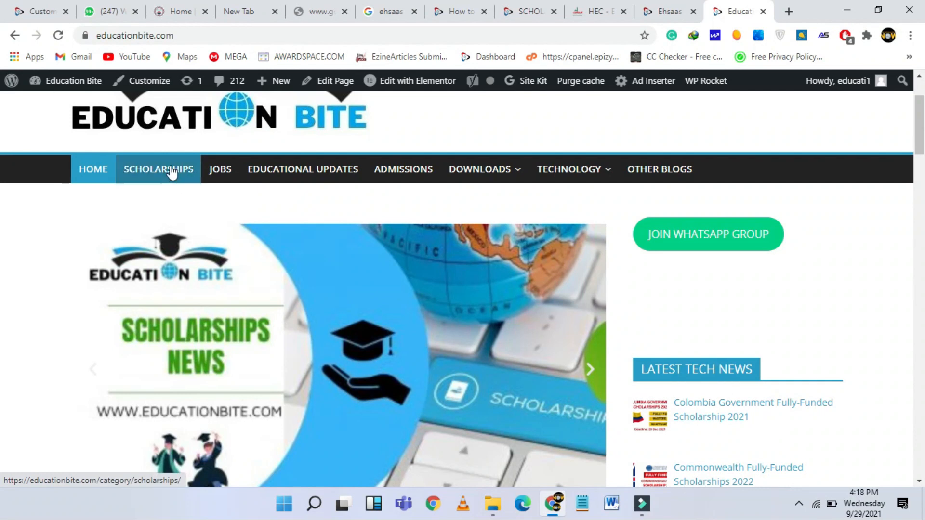
left_click(171, 170)
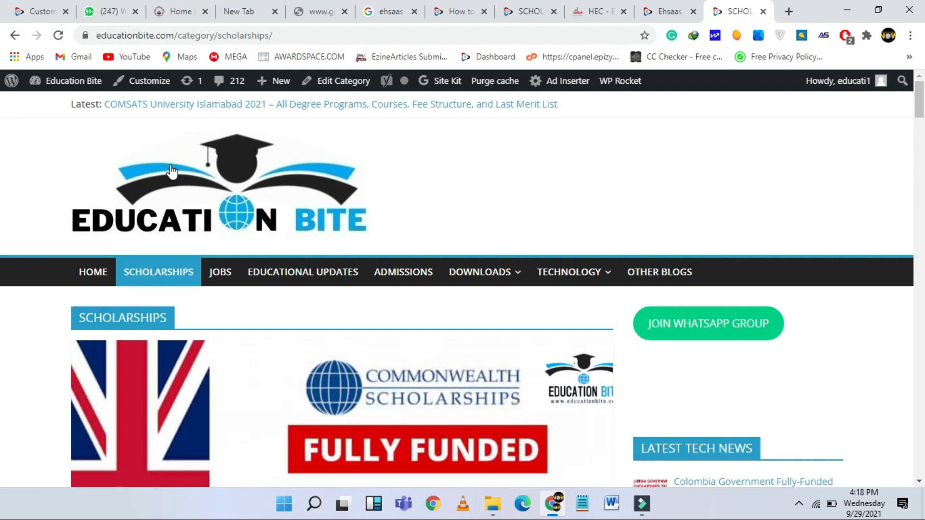
scroll(299, 331, "down", 8)
scroll(299, 330, "down", 20)
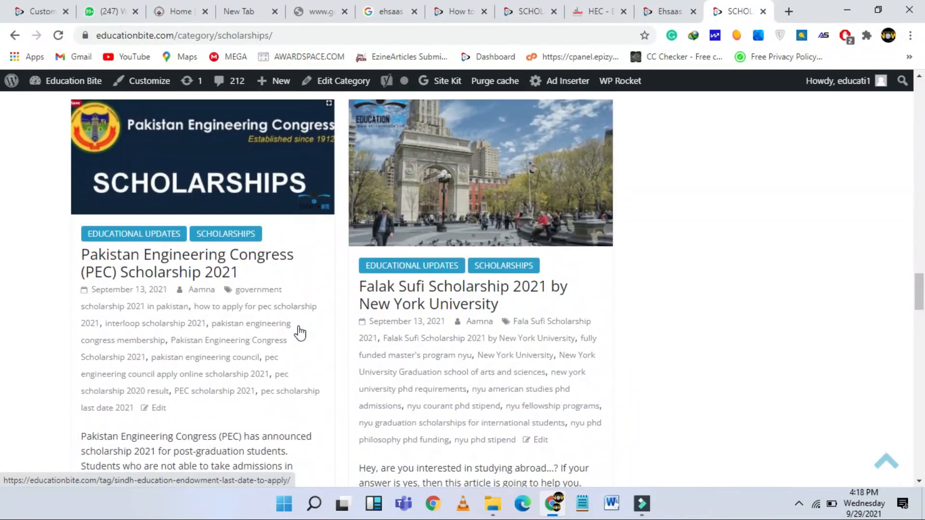
scroll(299, 331, "down", 20)
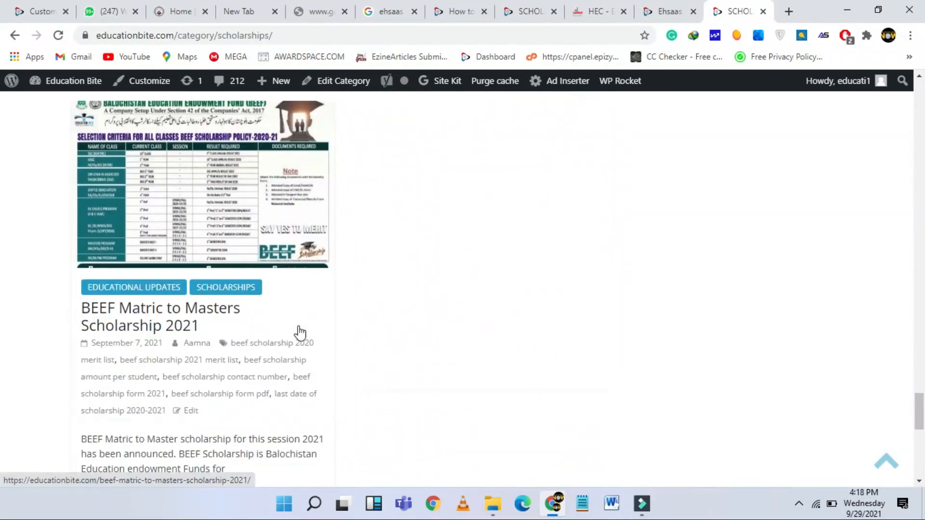
scroll(299, 331, "down", 8)
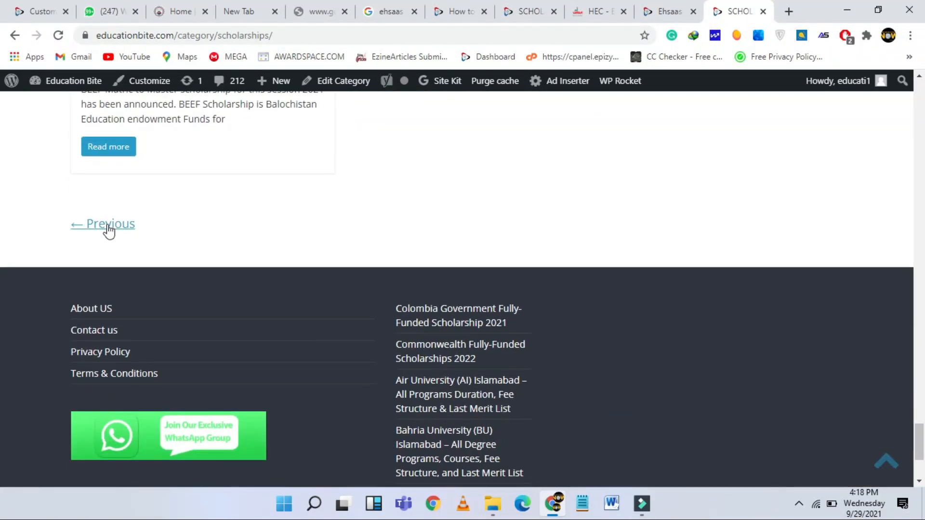
left_click(109, 232)
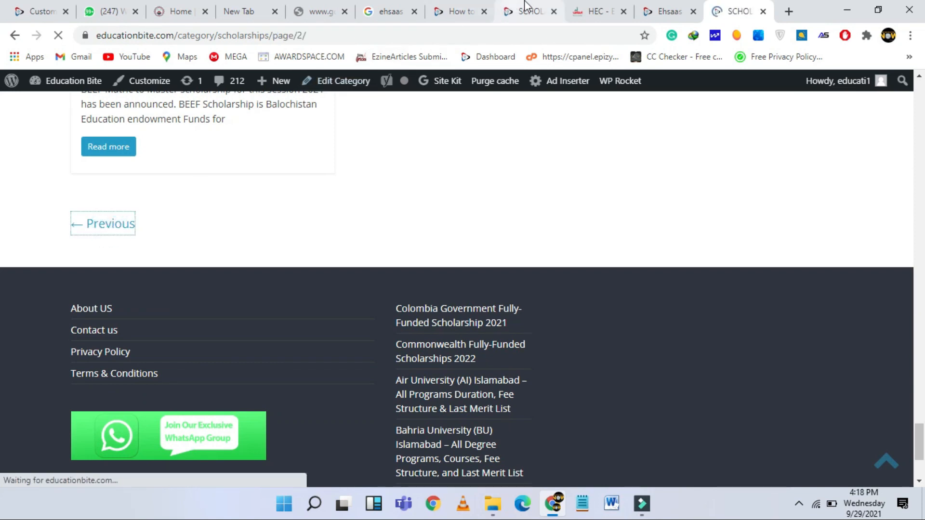
left_click(525, 7)
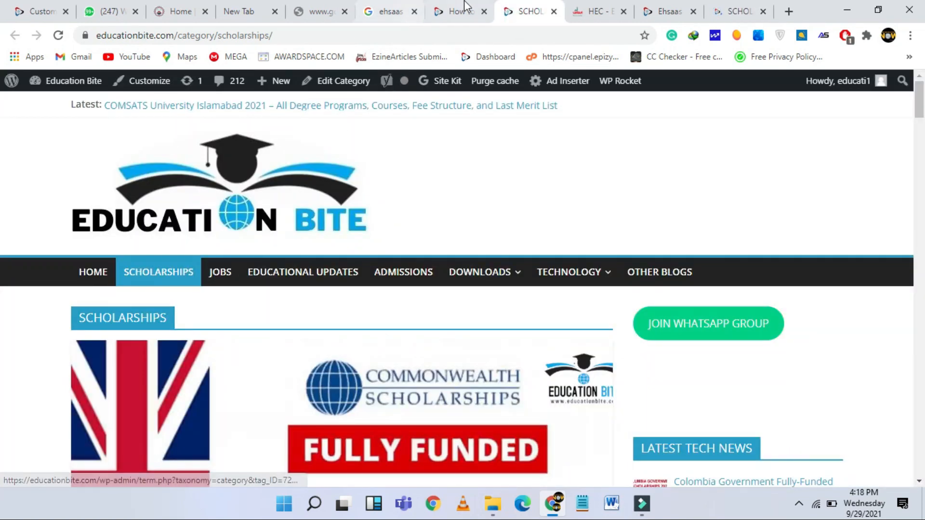
left_click(465, 7)
- Scroll to 'How to apply for Ehsaas Scholarship' and follow the article's HEC Ehsaas Portal link
scroll(264, 432, "down", 5)
scroll(266, 428, "down", 8)
scroll(266, 428, "down", 10)
scroll(266, 428, "down", 15)
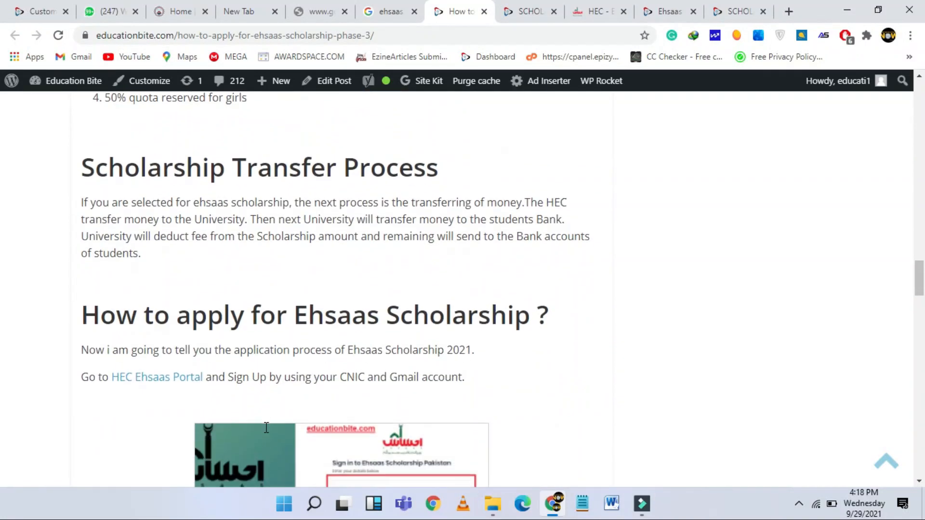
scroll(266, 427, "down", 1)
scroll(215, 270, "down", 2)
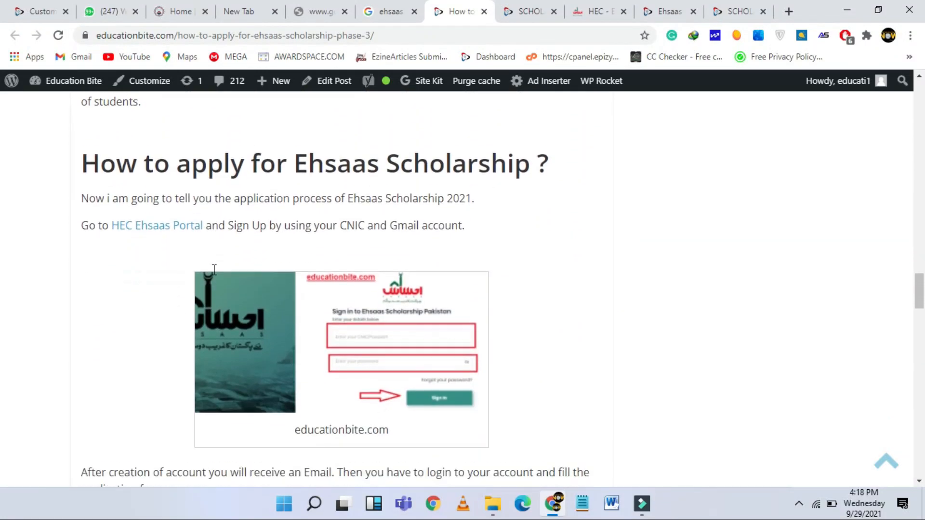
scroll(101, 254, "up", 1)
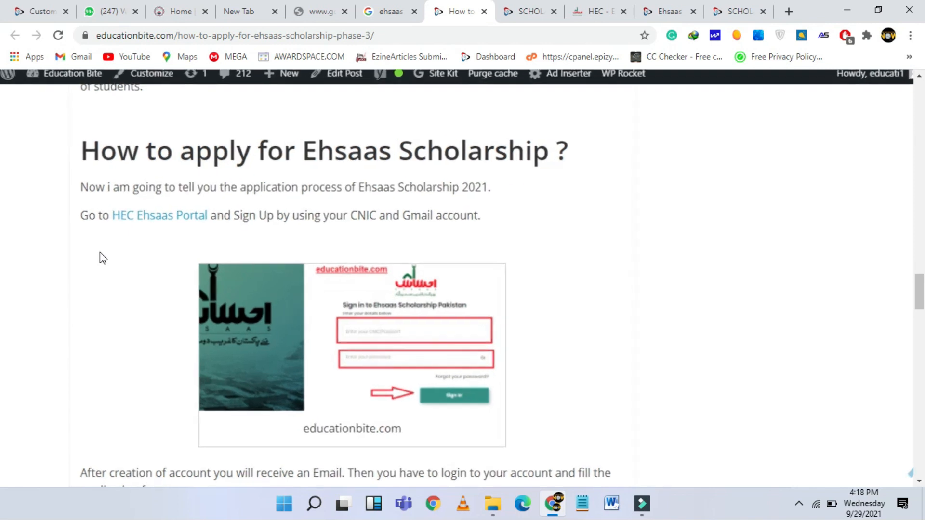
scroll(99, 253, "up", 3)
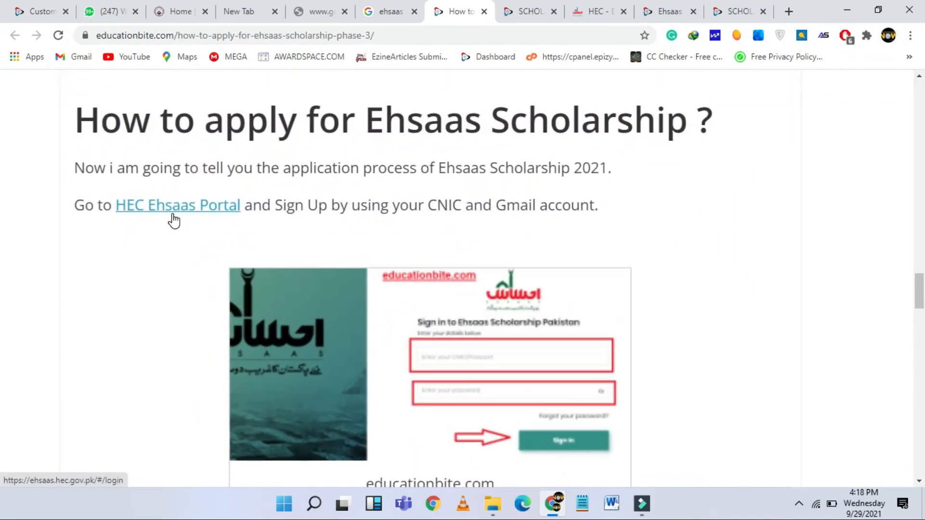
scroll(174, 220, "down", 4)
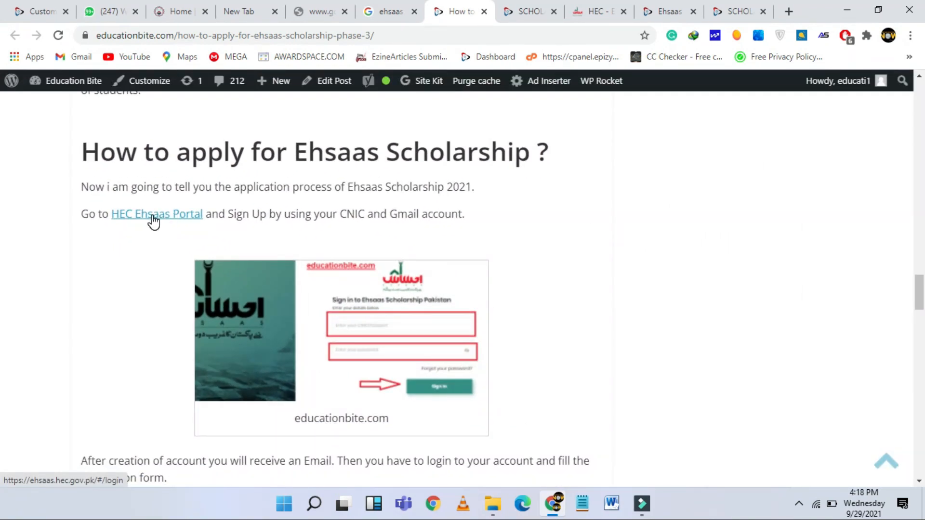
left_click(153, 220)
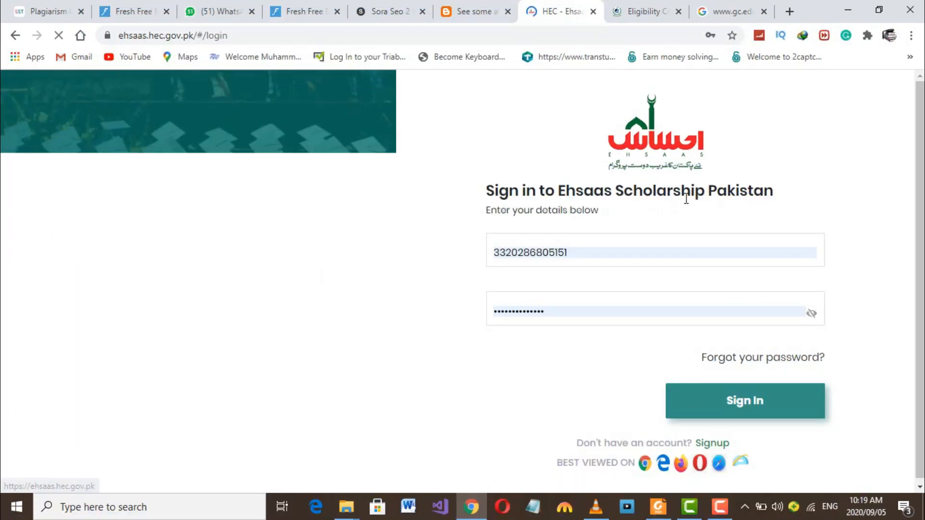
- Fill the CNIC and password sign-in fields from the saved suggestions
left_click(596, 256)
left_click(594, 256)
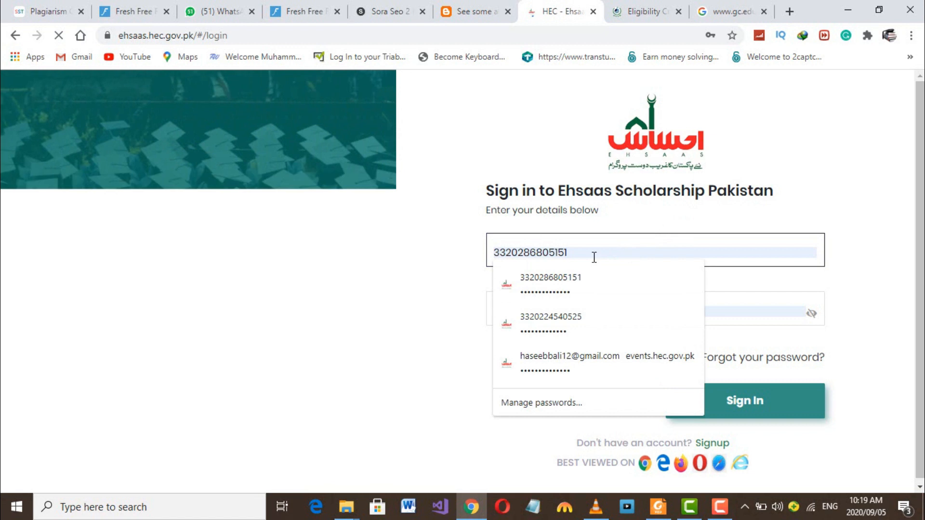
left_click(425, 241)
left_click(562, 310)
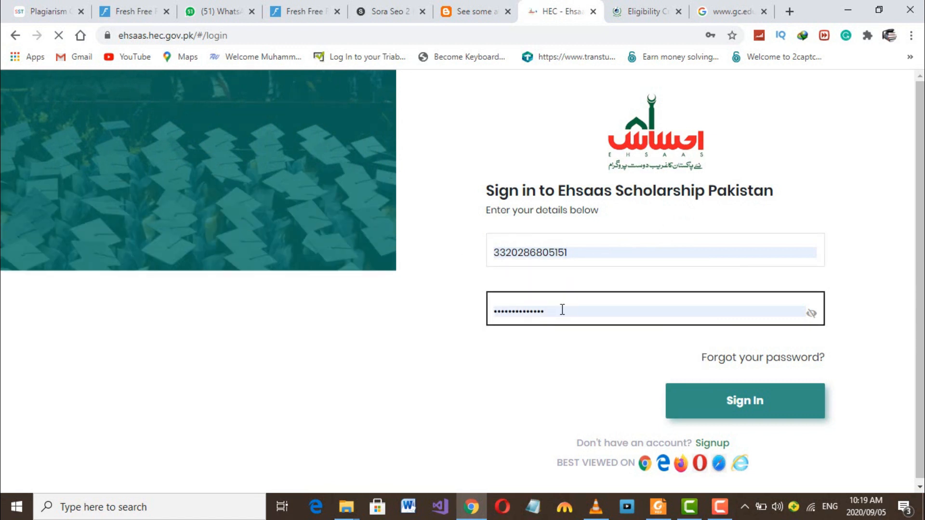
left_click(611, 340)
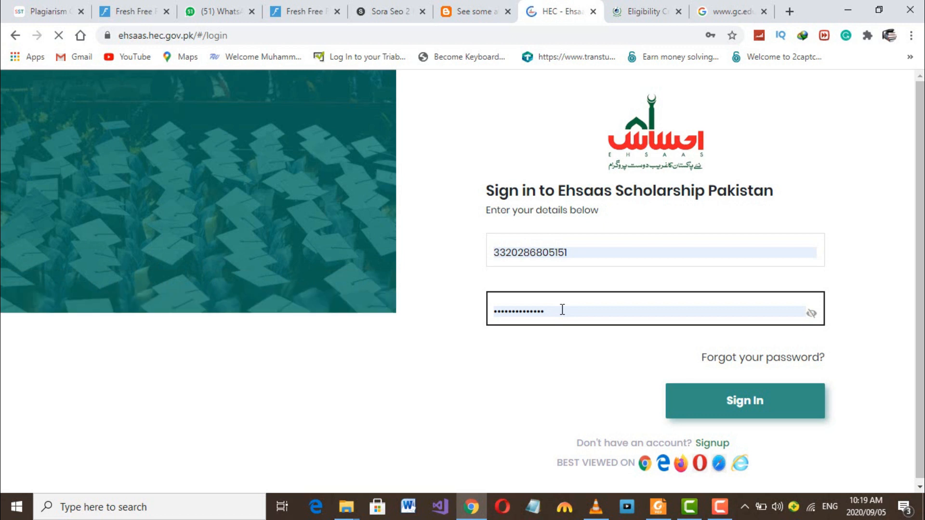
- Look over the account Signup form, then go back to the sign-in page
left_click(712, 440)
scroll(539, 302, "down", 2)
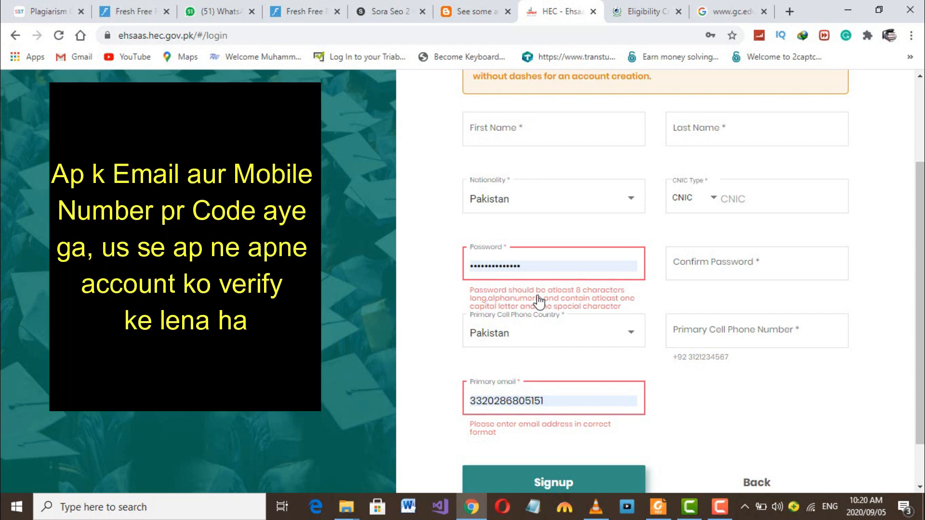
scroll(539, 302, "down", 1)
scroll(539, 302, "up", 3)
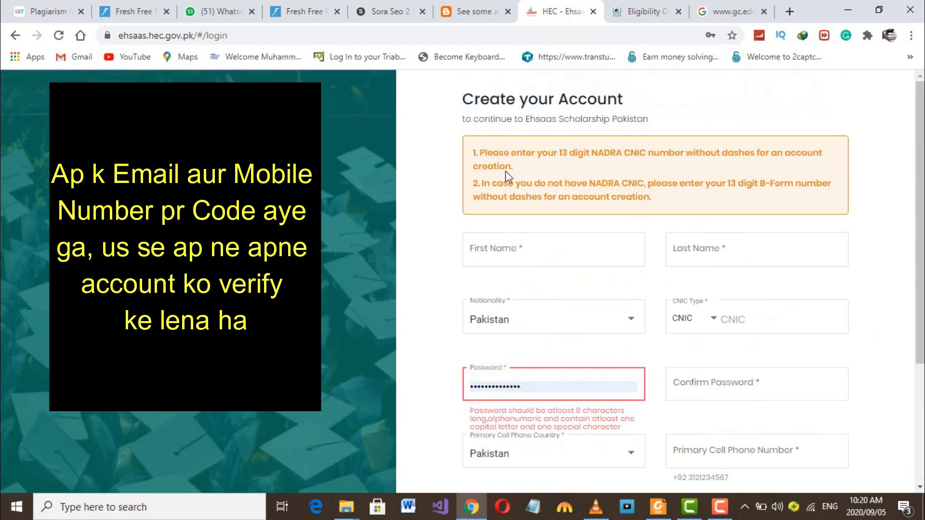
left_click(16, 36)
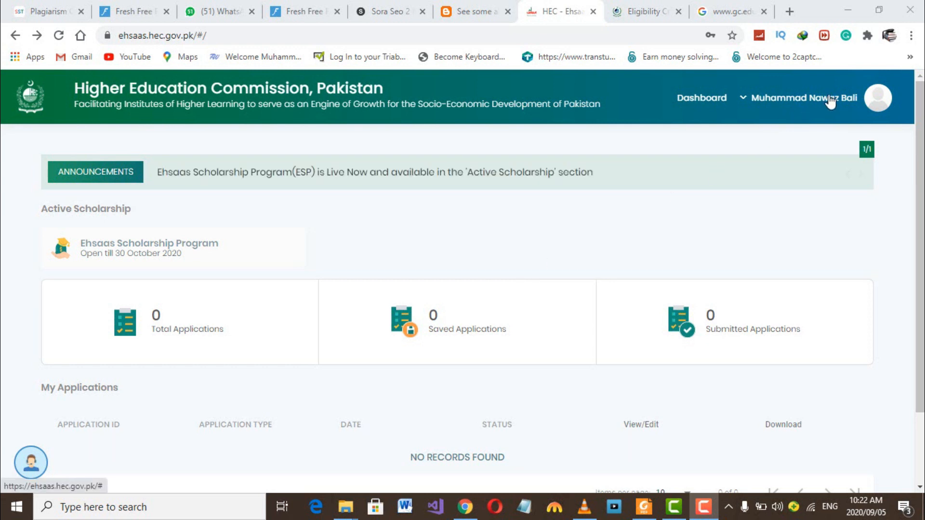
- Open the user profile from the account menu and set the title to Mr
left_click(876, 101)
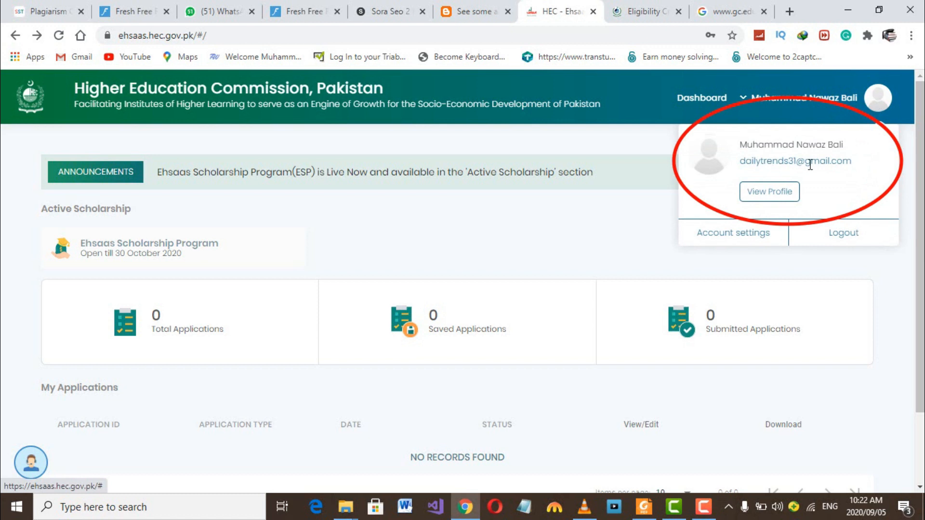
left_click(781, 193)
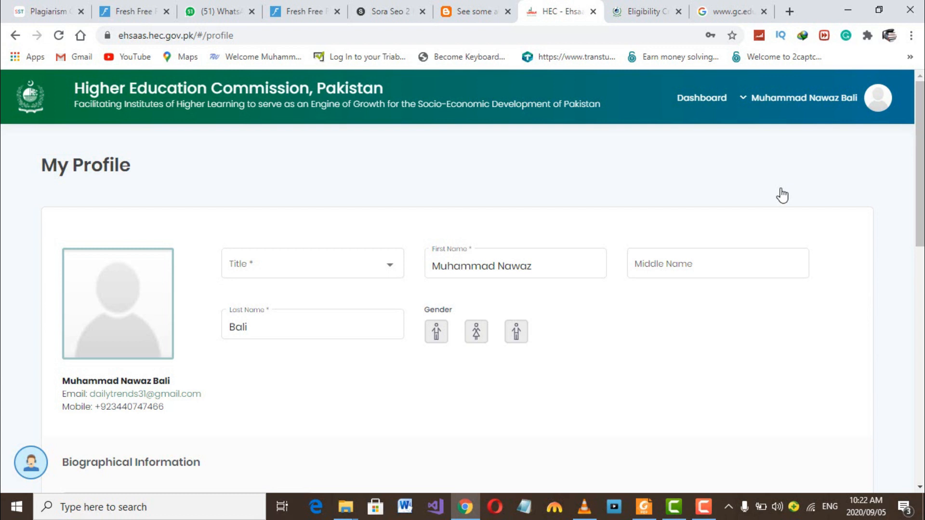
left_click(392, 269)
left_click(280, 268)
left_click(673, 265)
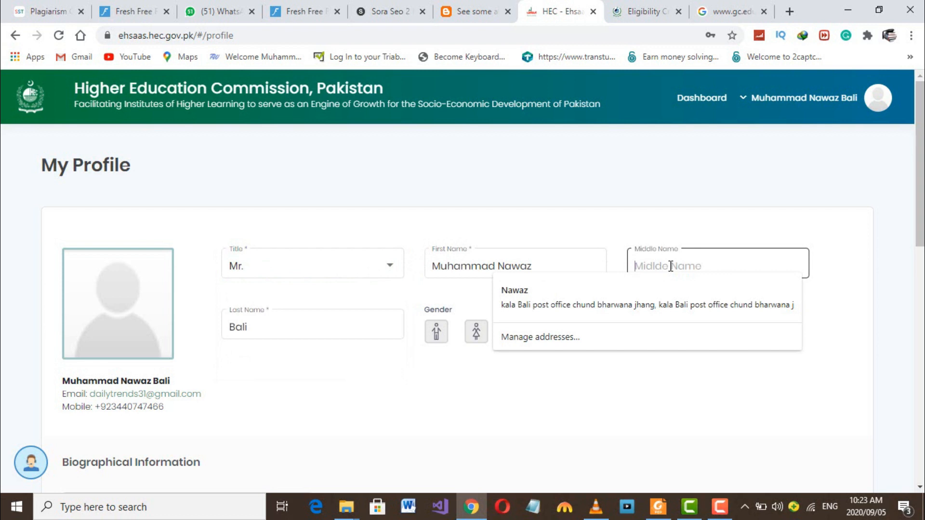
- Enter Jhang as the postal District and Address, save changes, and dismiss the confirmation
scroll(326, 403, "down", 2)
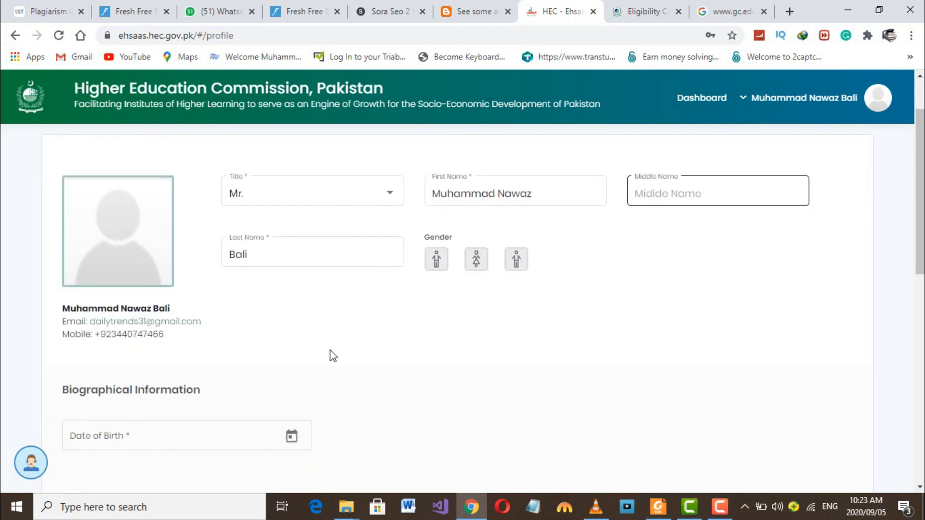
scroll(308, 356, "down", 3)
scroll(469, 343, "down", 7)
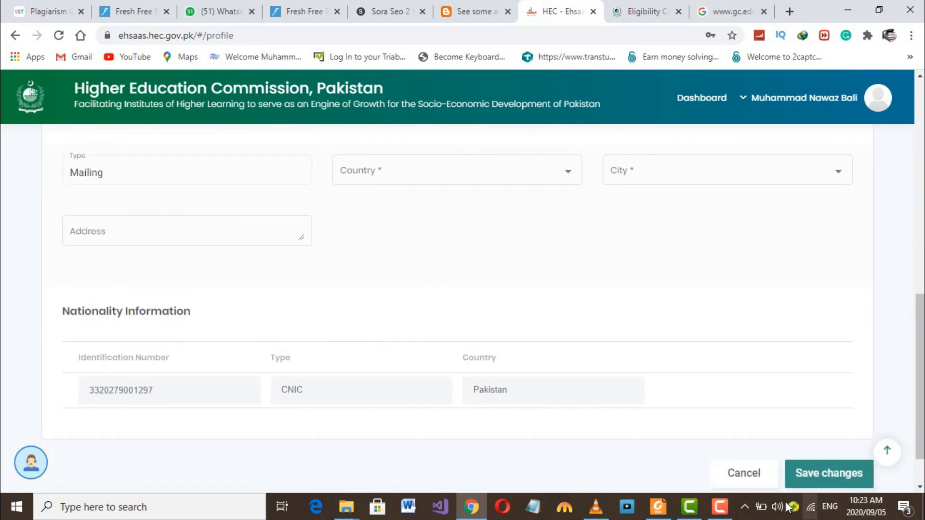
mouse_move(720, 492)
left_click(722, 464)
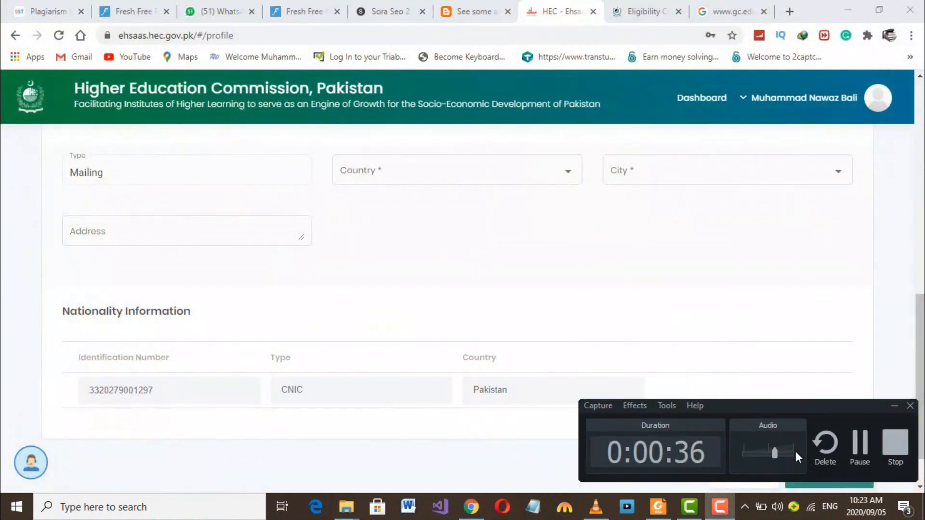
left_click(852, 453)
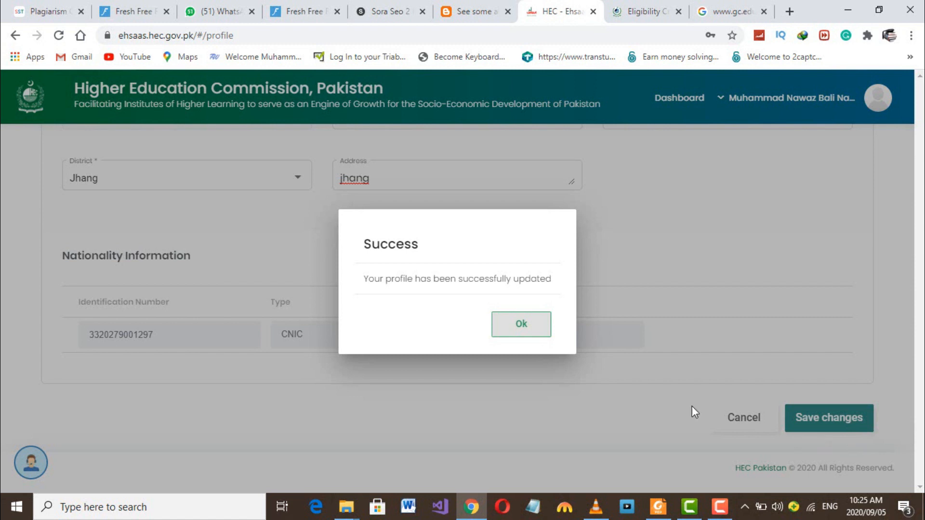
left_click(525, 330)
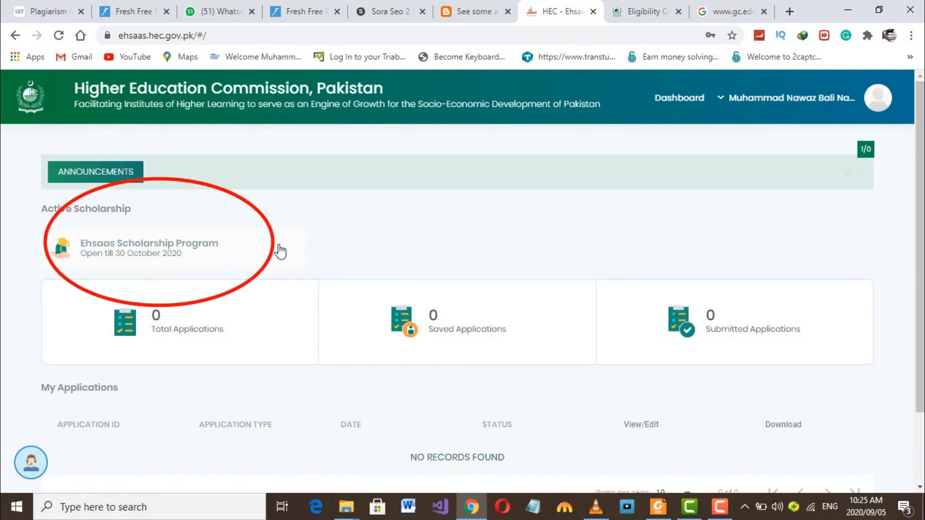
- Open the Ehsaas Scholarship Program application and proceed past the Form Instructions
left_click(141, 257)
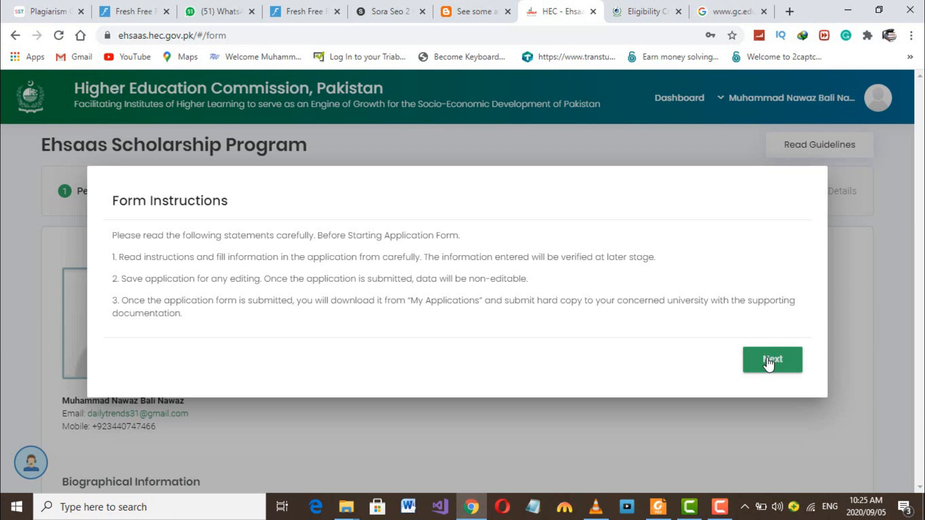
left_click(769, 363)
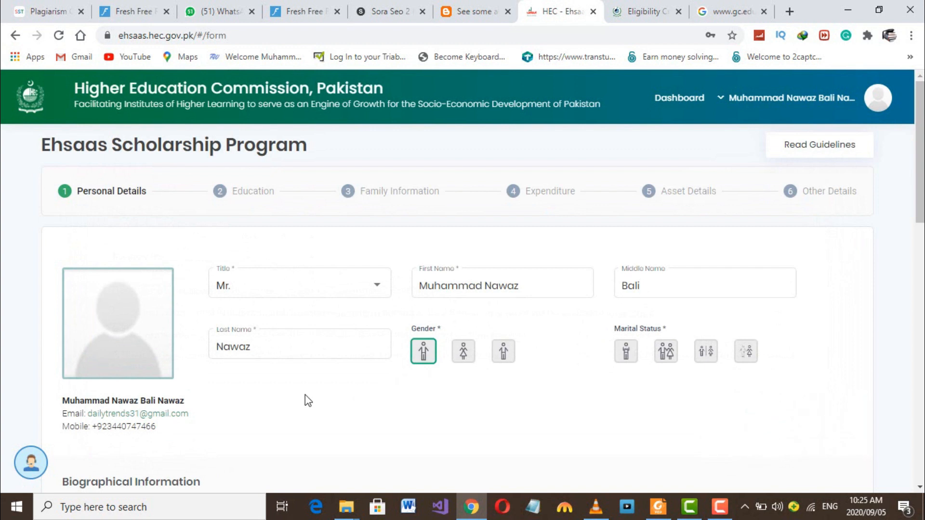
- Set the country of birth to Pakistan
scroll(305, 395, "down", 10)
scroll(305, 395, "down", 6)
left_click(819, 401)
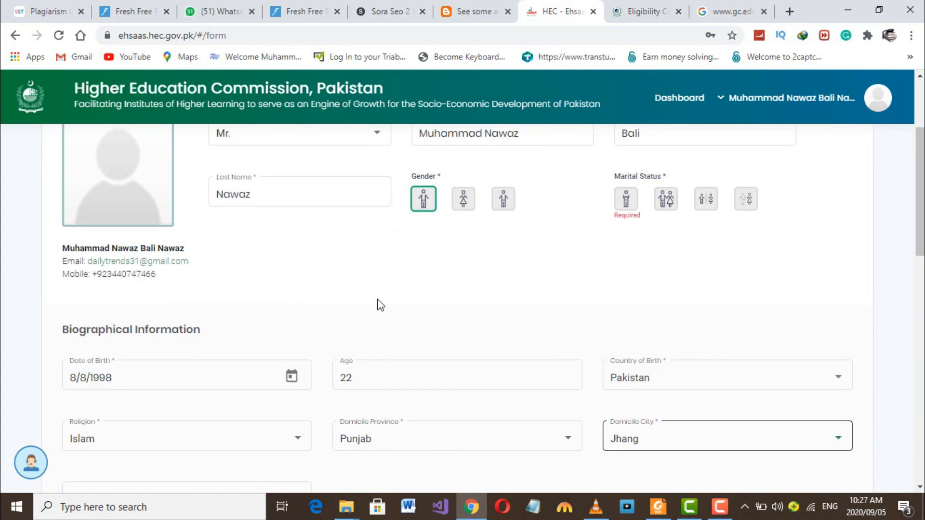
left_click(385, 375)
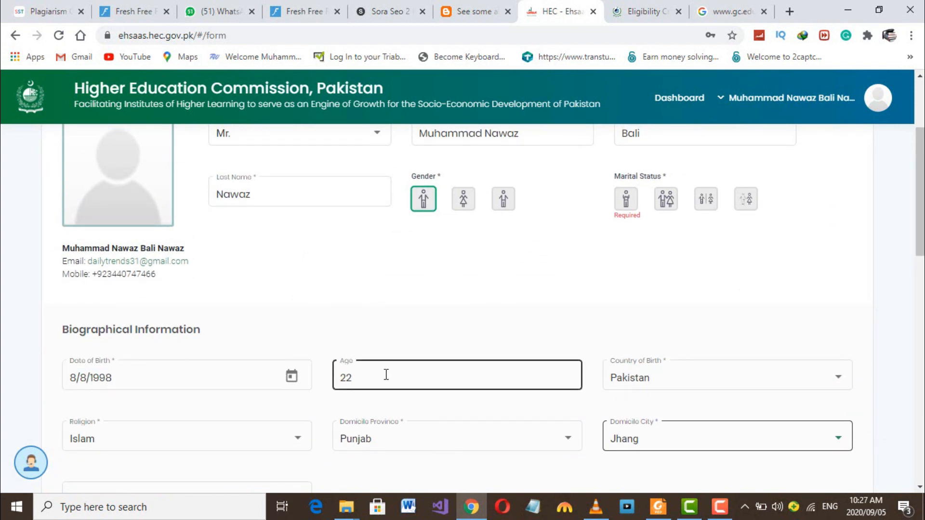
left_click(739, 388)
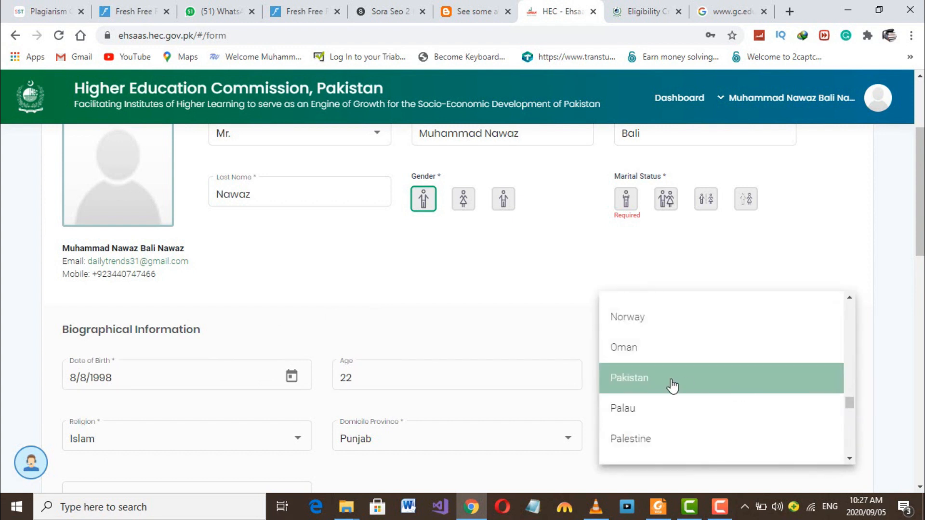
left_click(672, 386)
- Set the domicile province to Punjab and the domicile district to Jhang
scroll(291, 400, "down", 2)
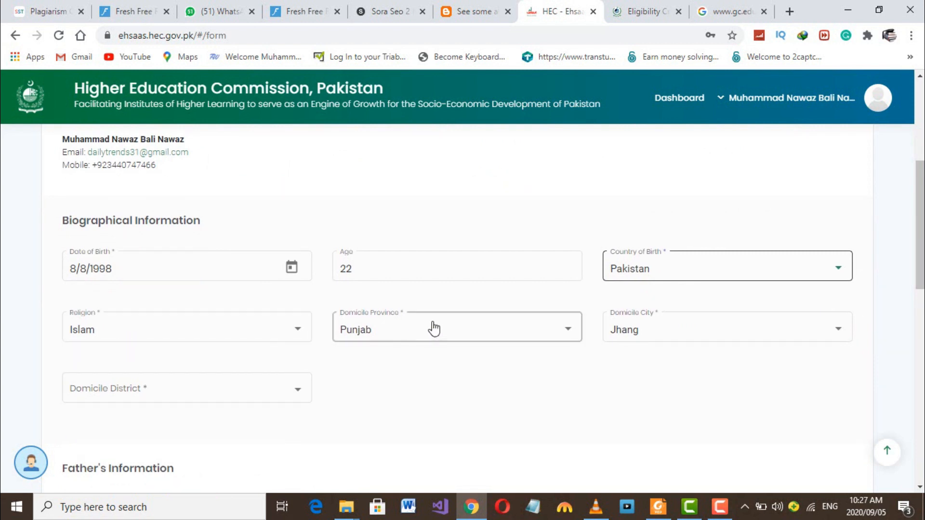
left_click(520, 329)
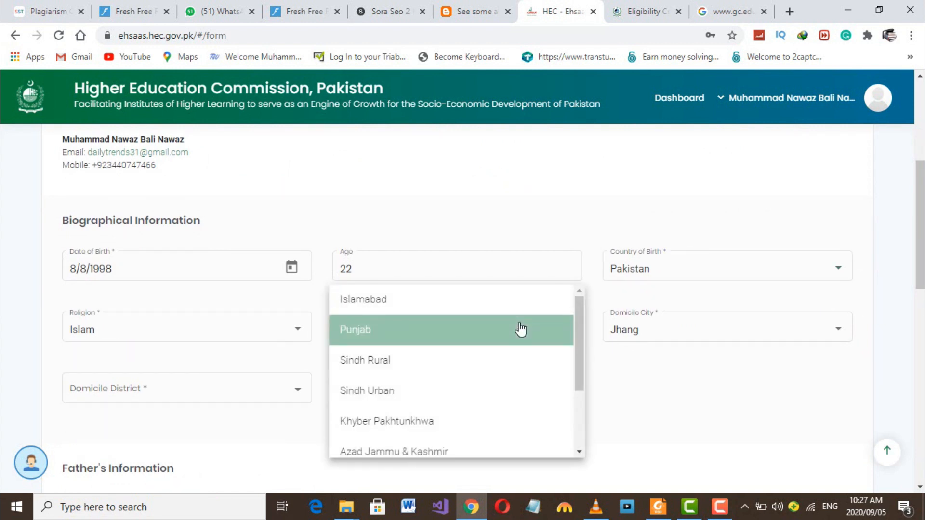
left_click(496, 331)
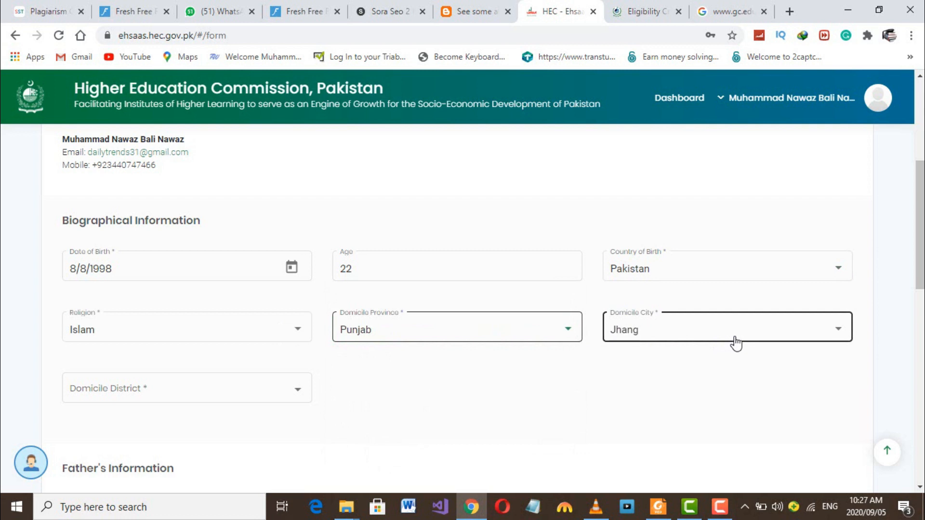
left_click(161, 398)
scroll(164, 393, "down", 4)
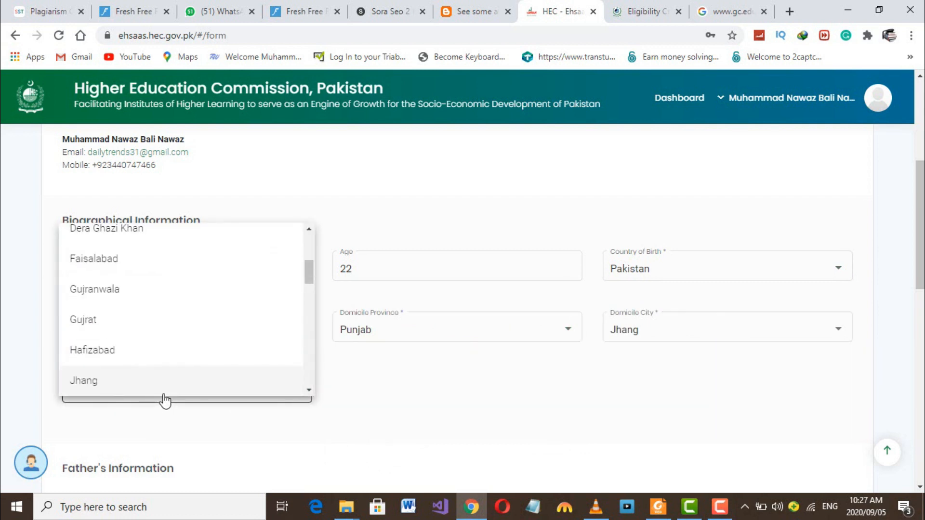
left_click(138, 385)
- Set the father's occupation to Farmers and Ranchers and mark him currently employed
scroll(316, 400, "down", 3)
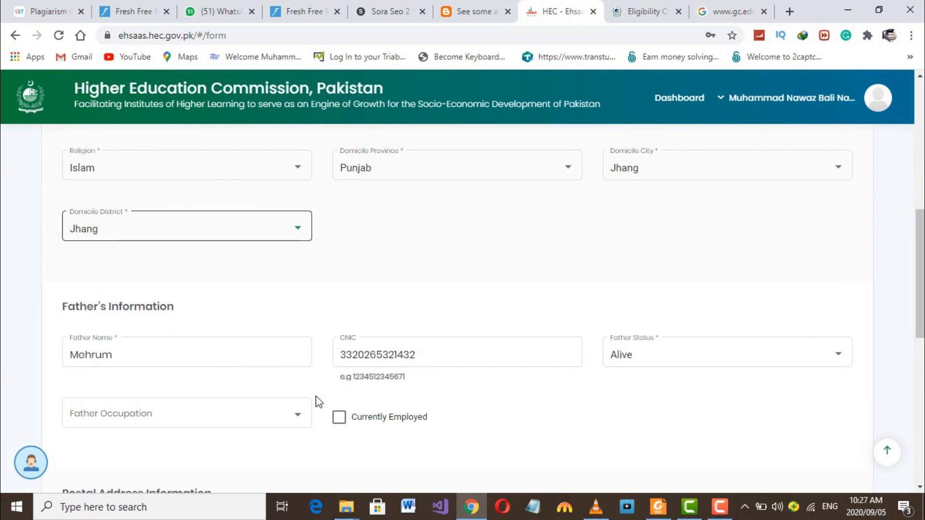
left_click(217, 415)
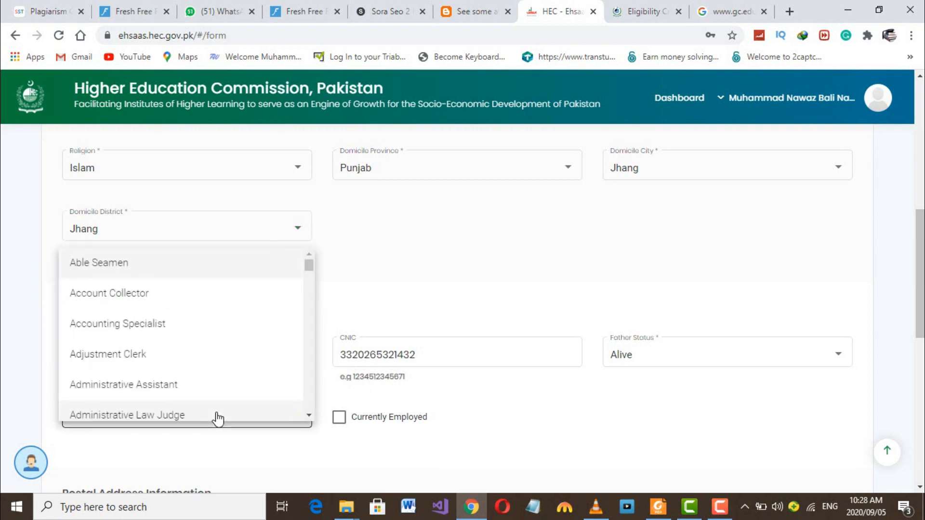
type("farmer")
left_click(187, 415)
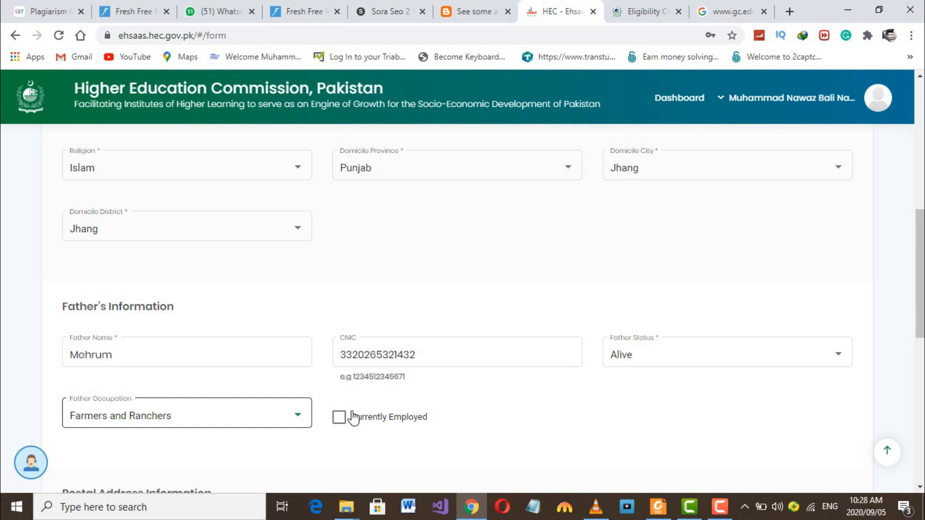
left_click(338, 417)
scroll(480, 428, "down", 4)
scroll(480, 429, "down", 2)
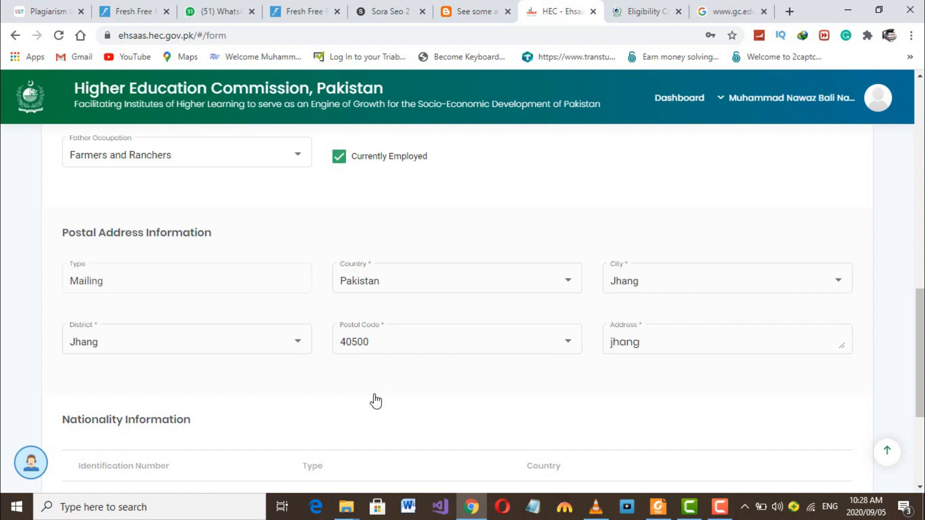
scroll(375, 400, "down", 3)
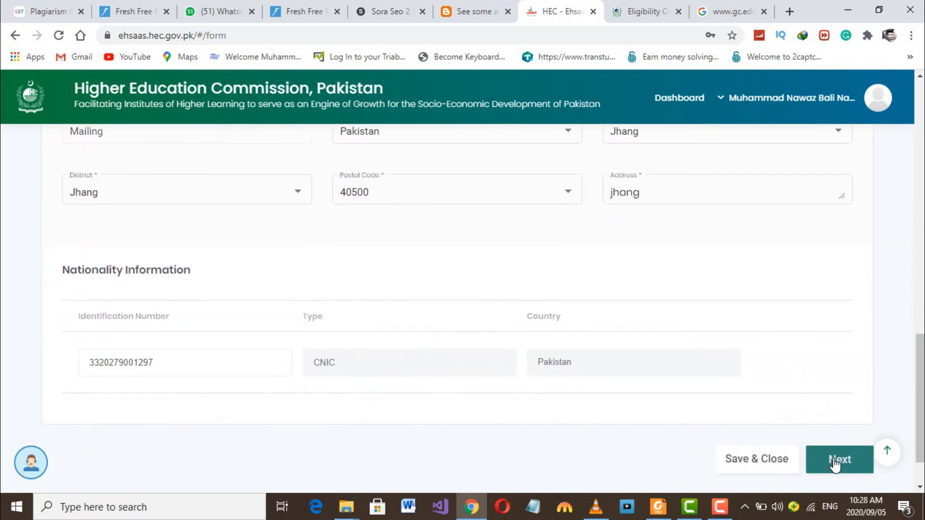
- Move to the Education step and check the matriculation Monthly Fee, Total Marks and Obtained Marks
left_click(833, 459)
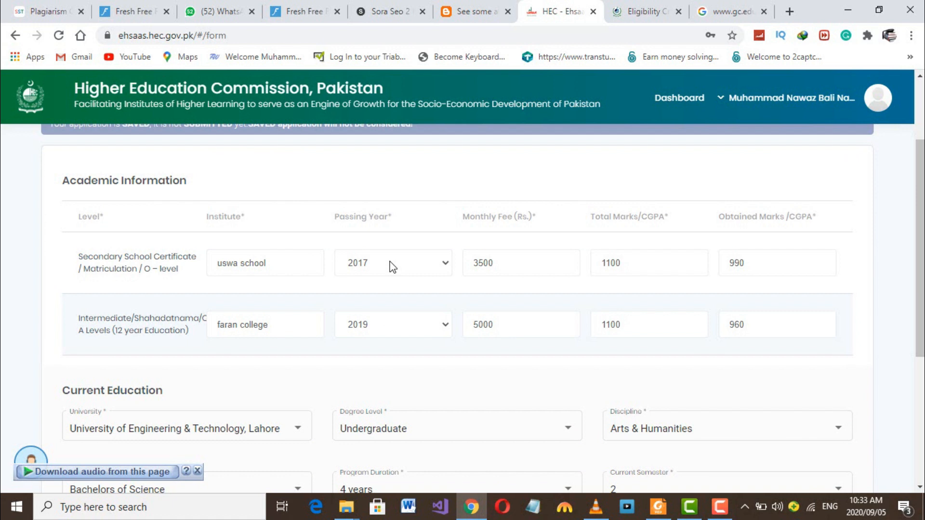
left_click(502, 261)
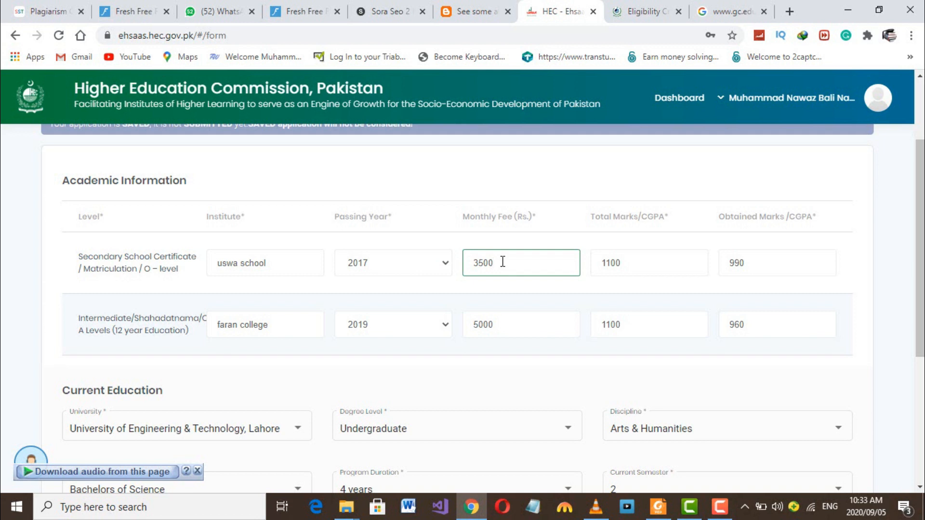
left_click(665, 262)
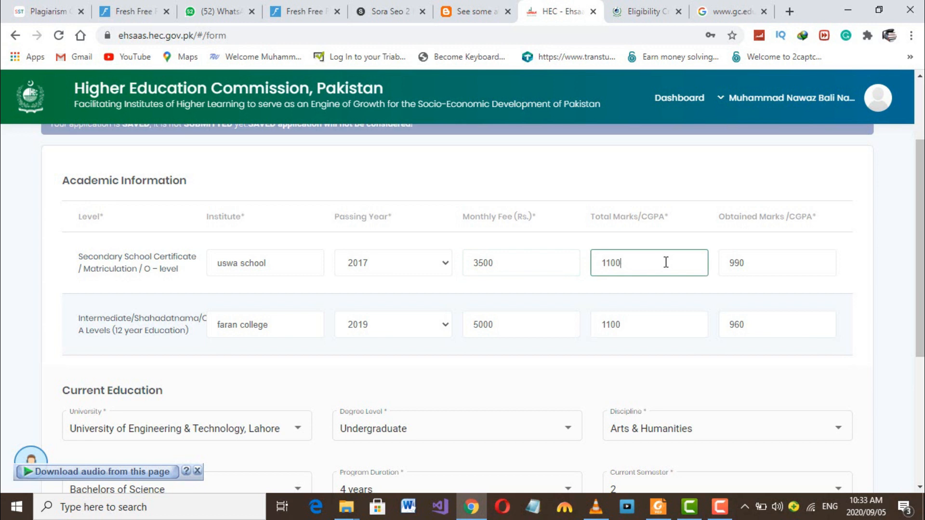
left_click(770, 260)
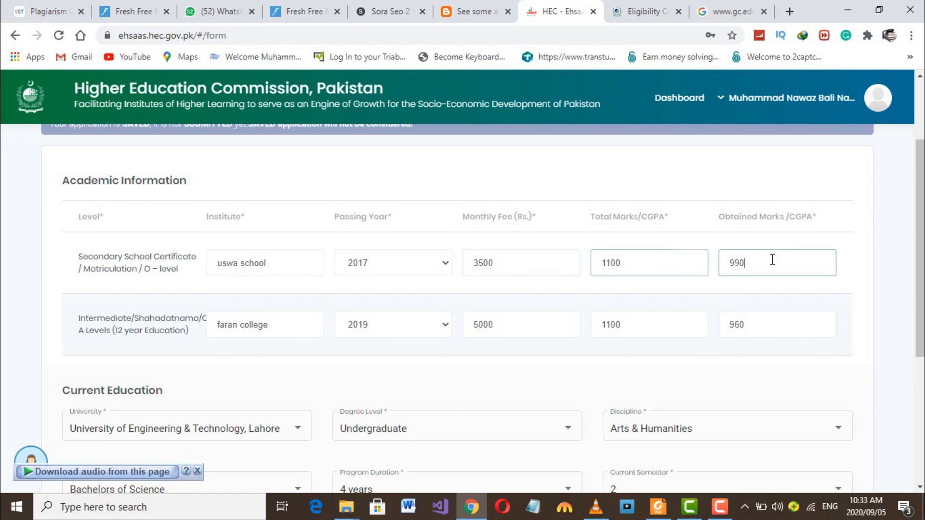
scroll(362, 342, "down", 2)
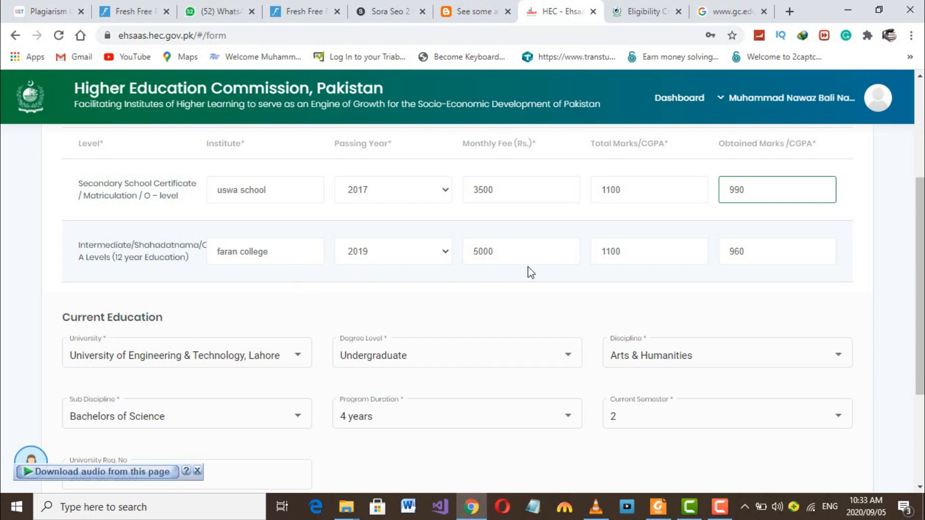
scroll(467, 273, "down", 2)
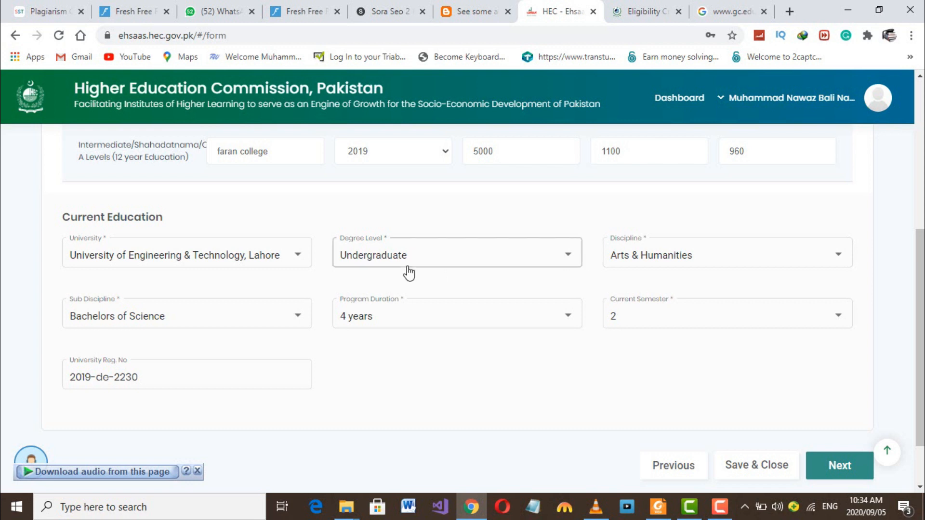
- Choose University of Engineering & Technology, Lahore with Undergraduate as the degree level
left_click(296, 256)
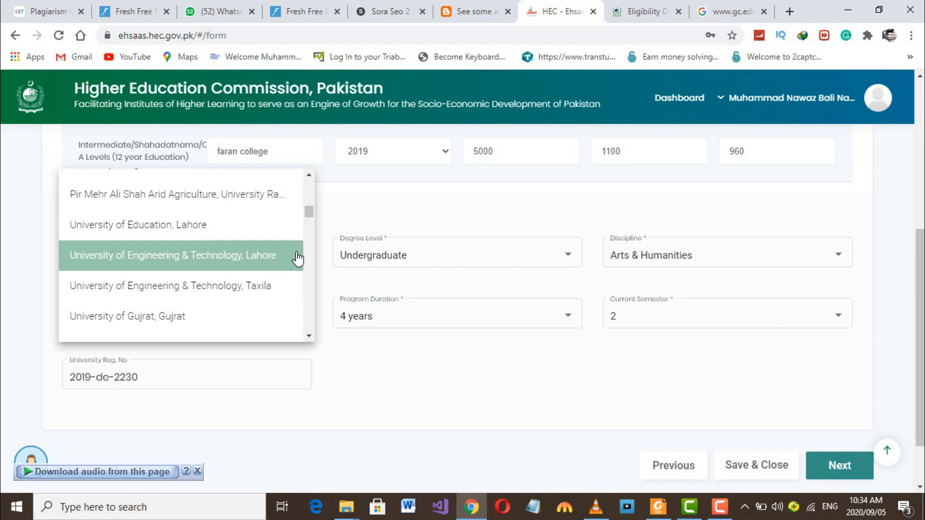
left_click(251, 262)
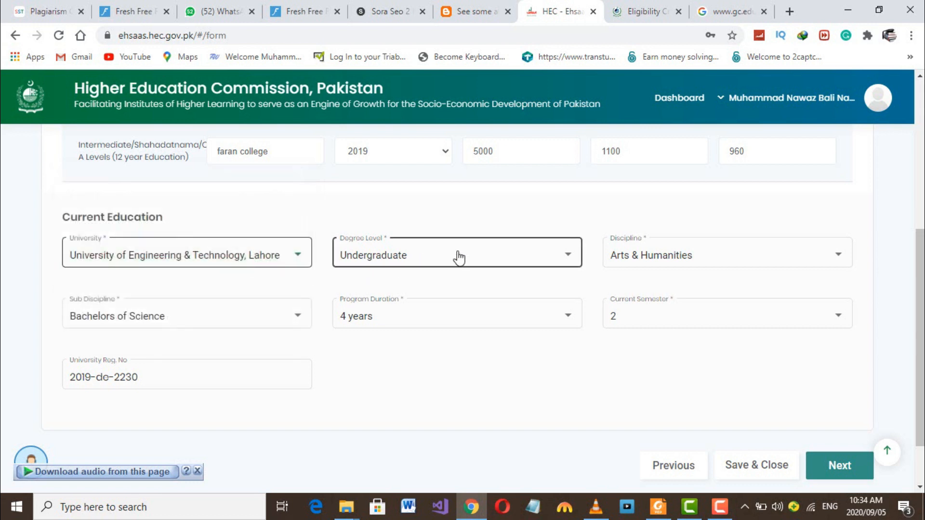
left_click(492, 253)
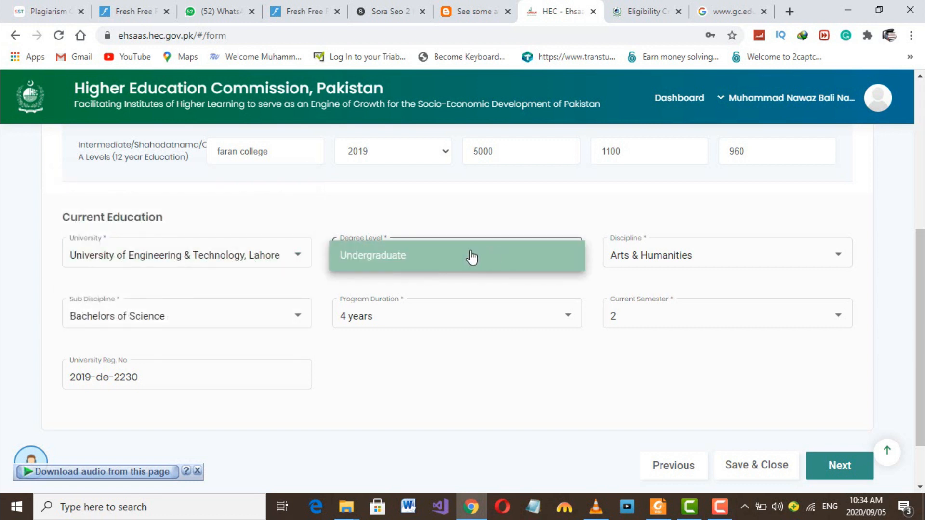
left_click(402, 265)
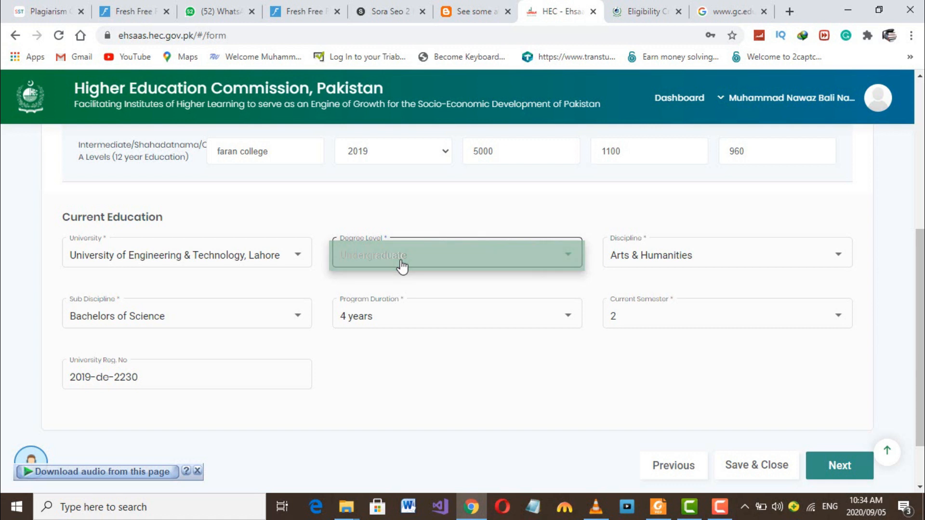
- Pick Arts & Humanities, Bachelors of Science and a 4-year duration, then continue to Family Information
left_click(743, 265)
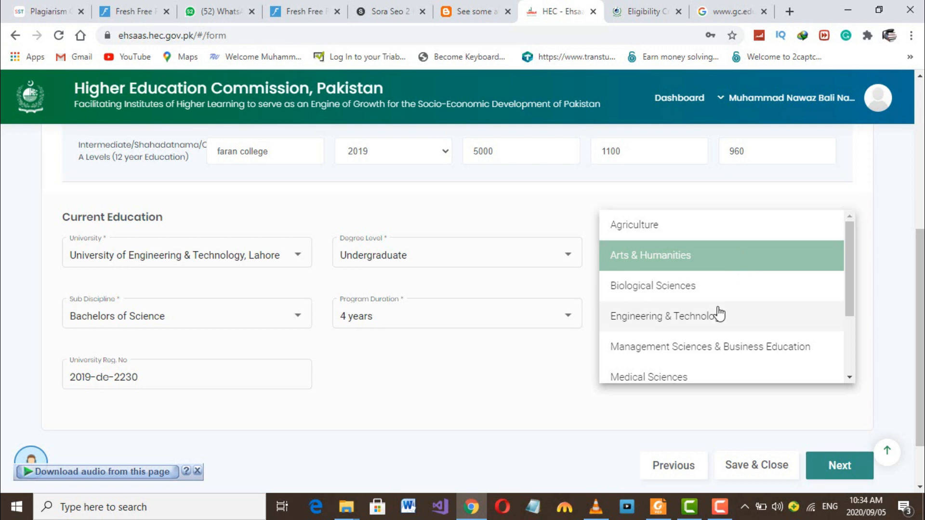
scroll(717, 314, "down", 4)
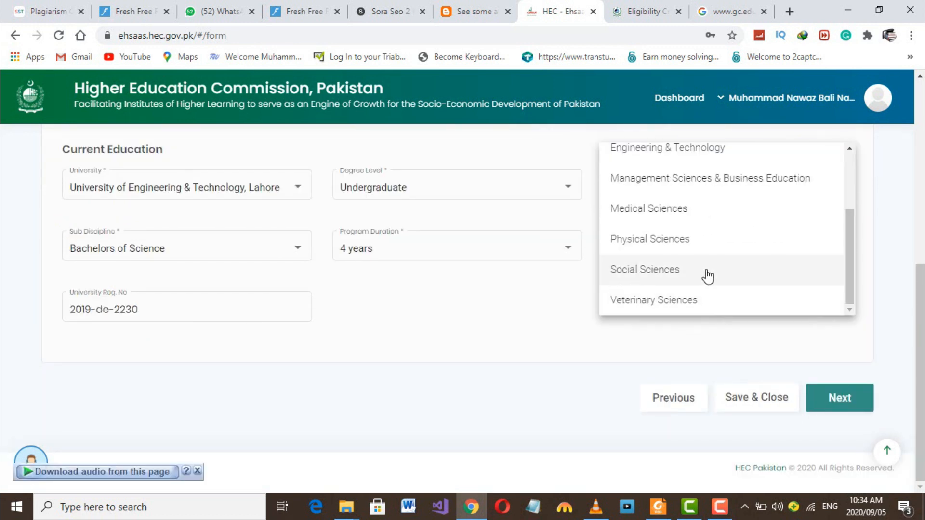
scroll(701, 252, "up", 3)
scroll(702, 251, "up", 1)
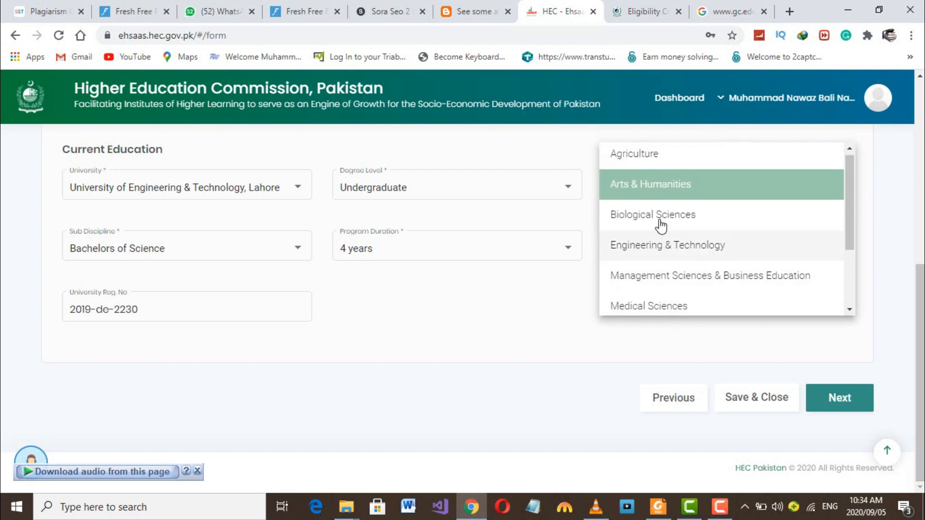
left_click(670, 185)
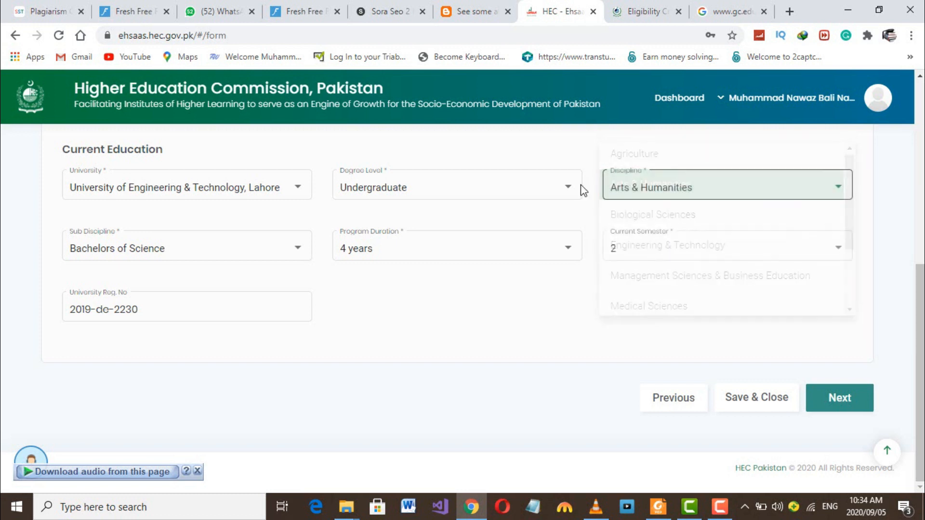
left_click(295, 249)
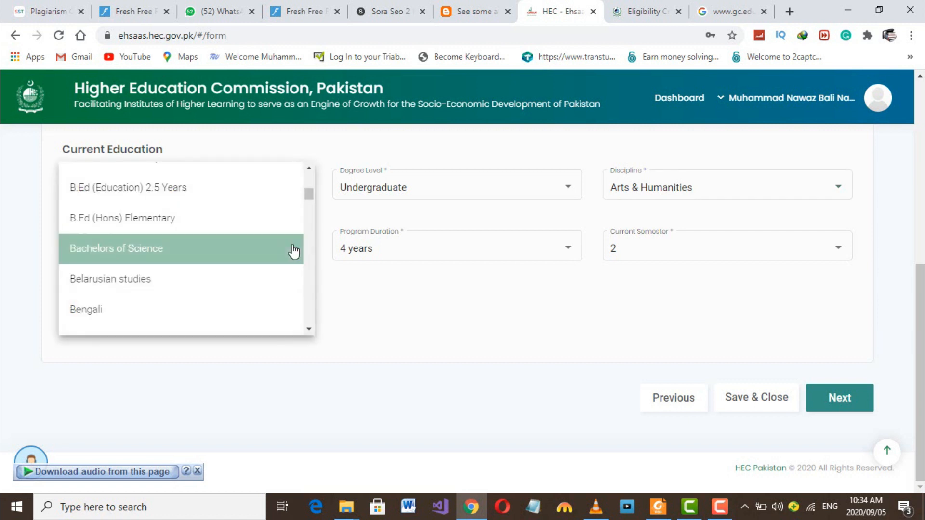
left_click(126, 250)
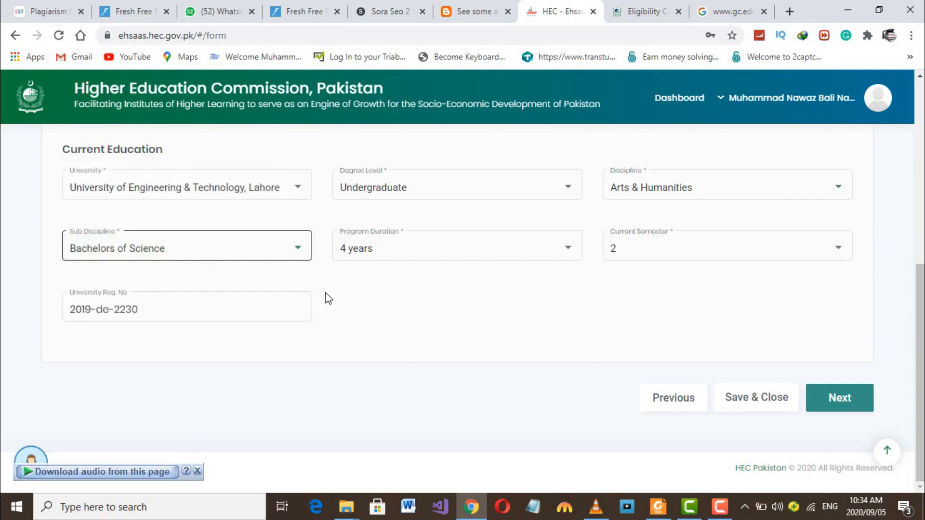
left_click(545, 247)
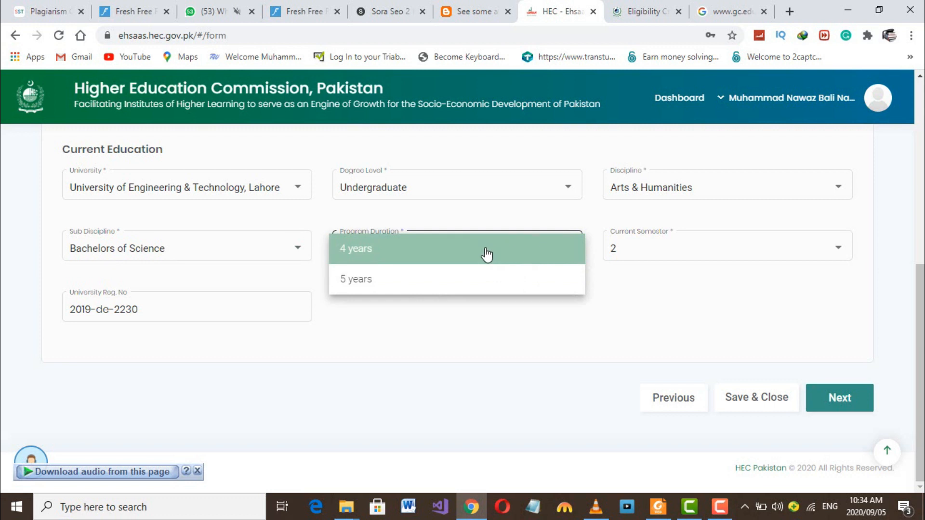
left_click(458, 256)
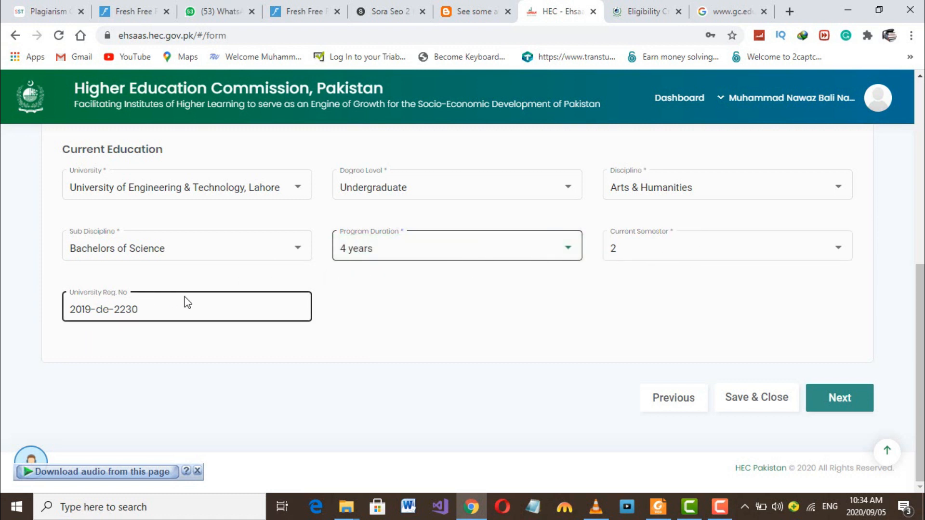
left_click(870, 404)
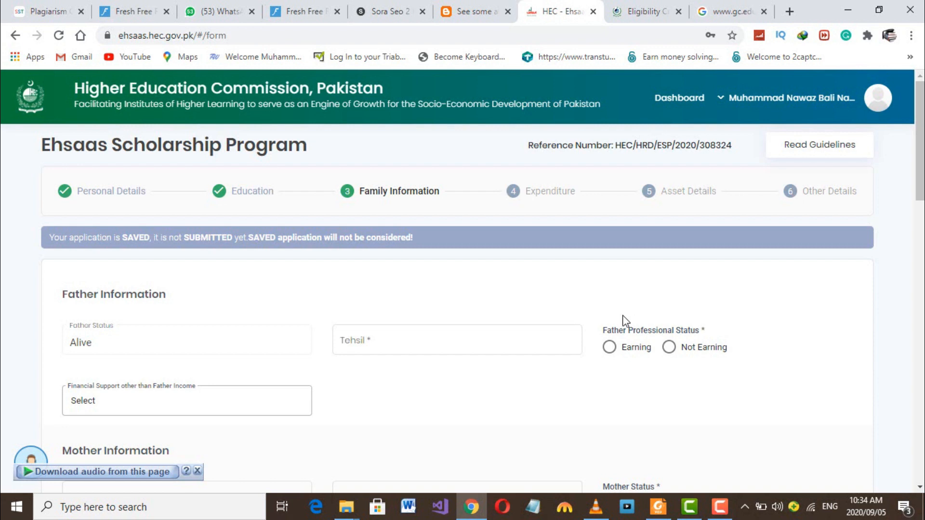
- Enter 'jhang' as the father's Tehsil on the Family Information form
scroll(464, 331, "down", 3)
scroll(388, 304, "down", 4)
scroll(391, 303, "down", 4)
scroll(389, 297, "down", 5)
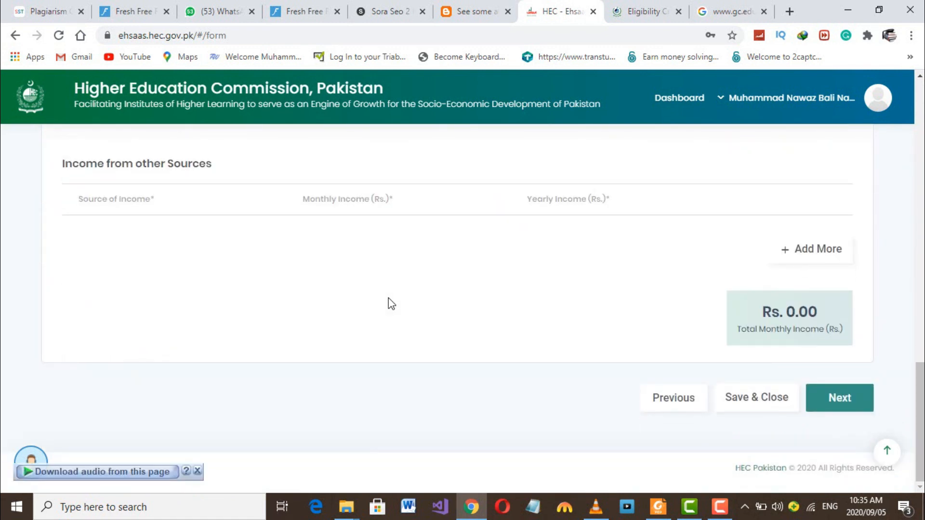
scroll(388, 299, "up", 20)
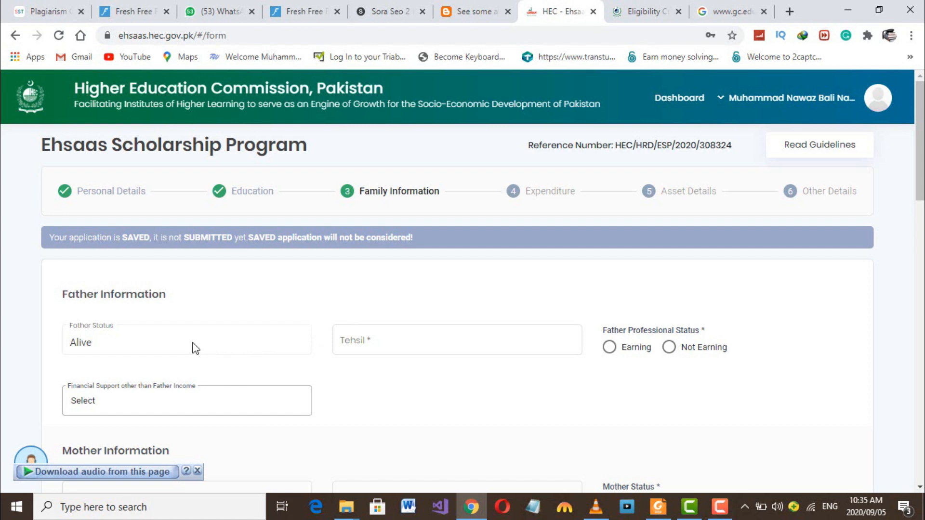
left_click(414, 344)
type("jhang")
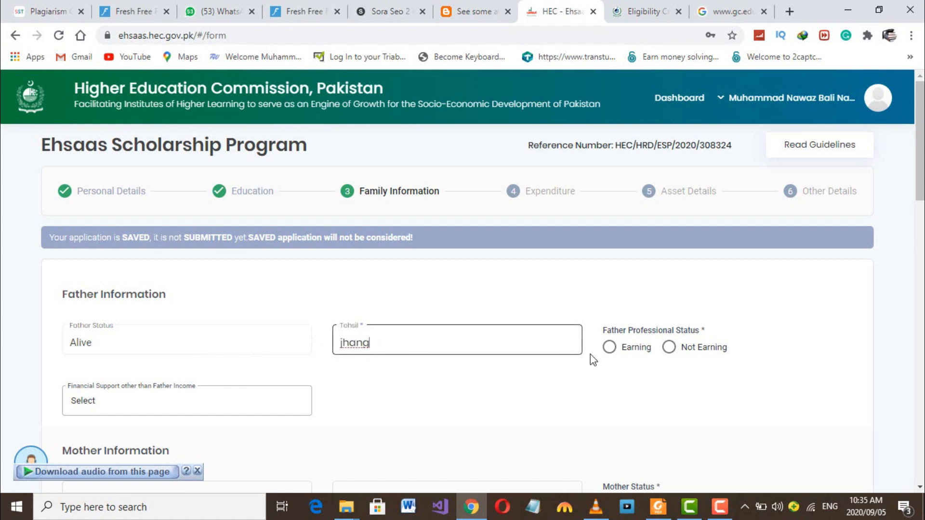
- Mark the father as earning, with employer name 'Farmer' and designation 'farmer'
left_click(609, 347)
scroll(495, 388, "down", 1)
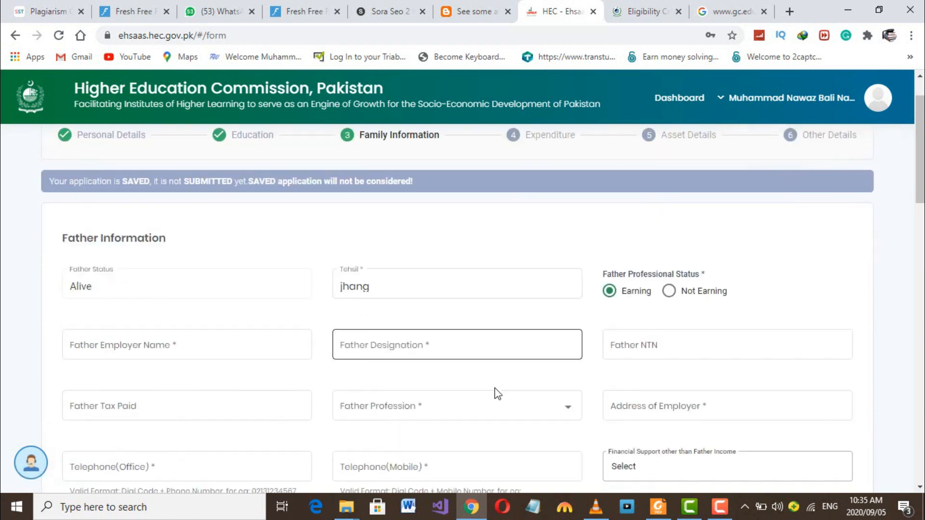
scroll(498, 394, "down", 1)
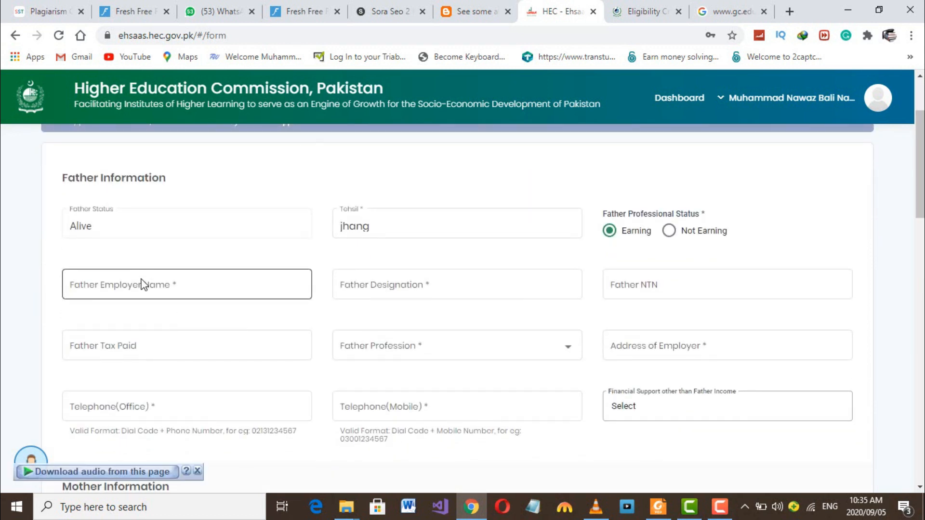
left_click(182, 285)
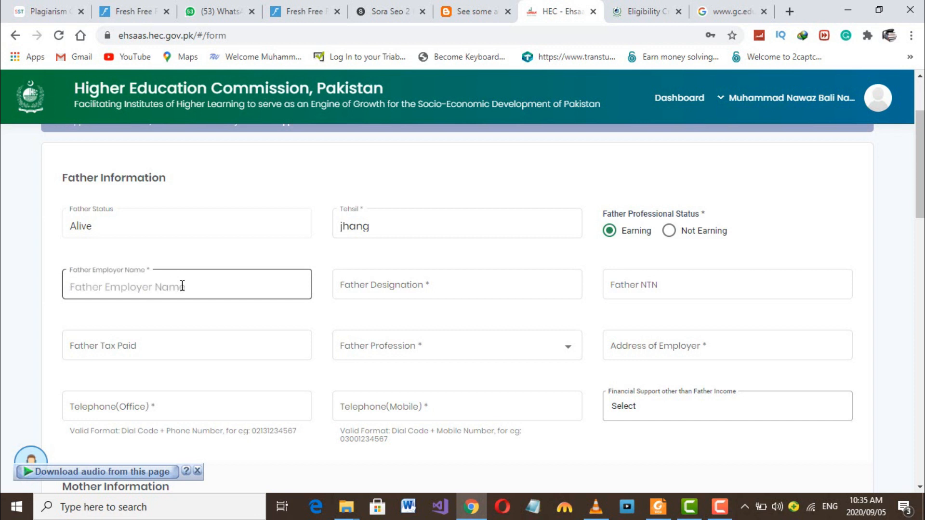
type("Farmer")
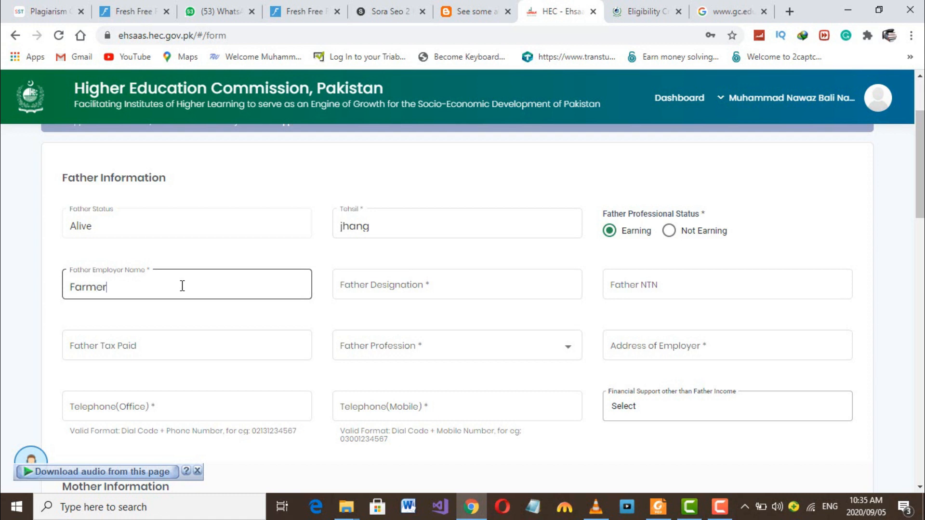
left_click(386, 285)
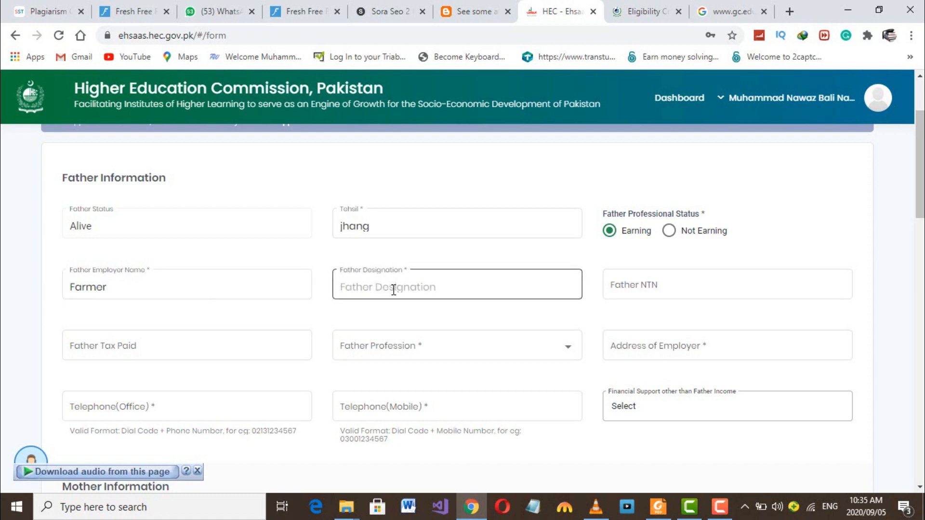
type("farmer")
- Set the father's profession to Farmer and the employer address to 'jhang'
left_click(235, 344)
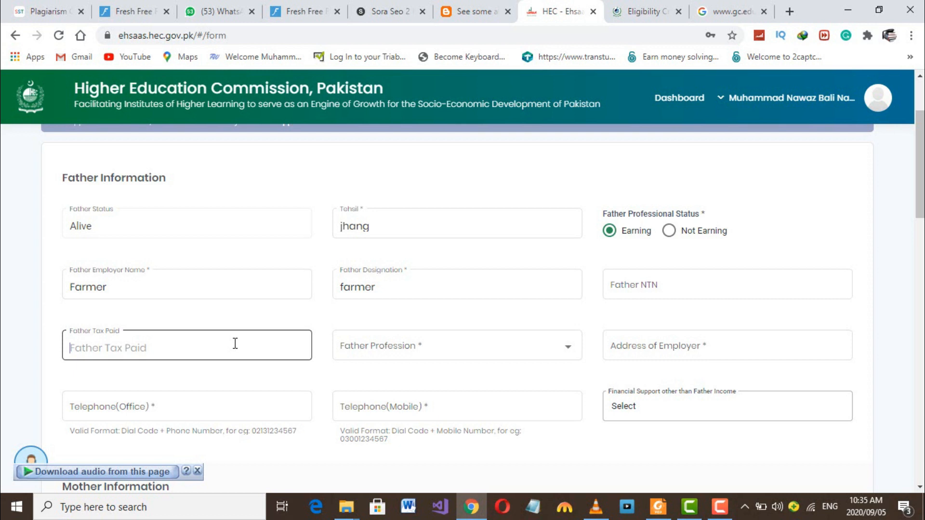
left_click(411, 351)
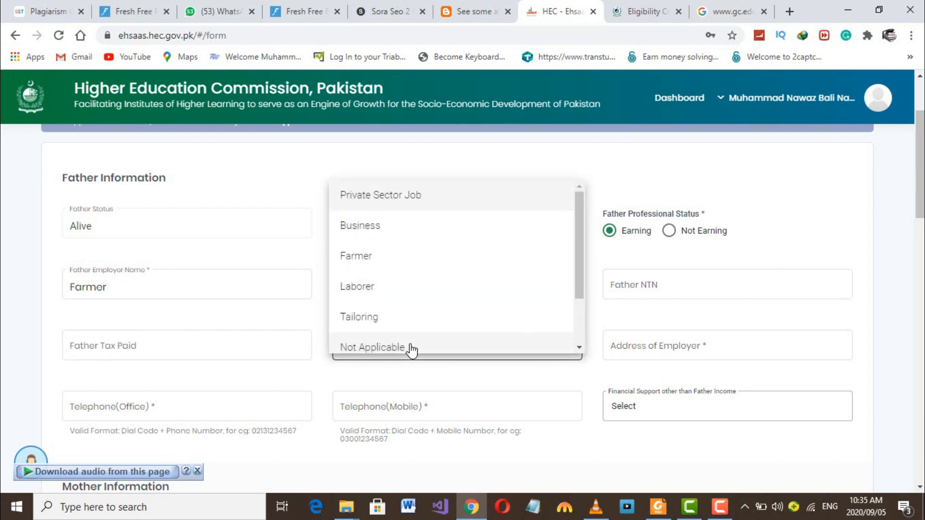
left_click(372, 261)
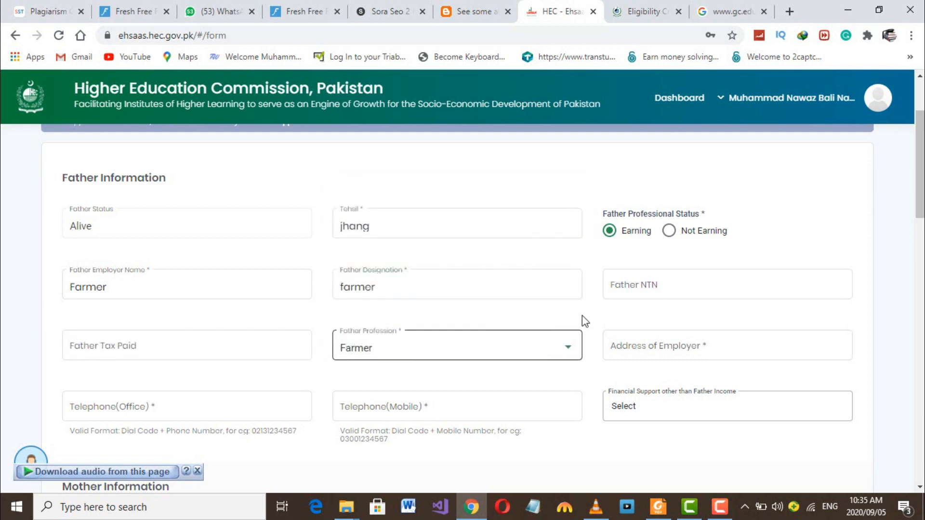
left_click(630, 340)
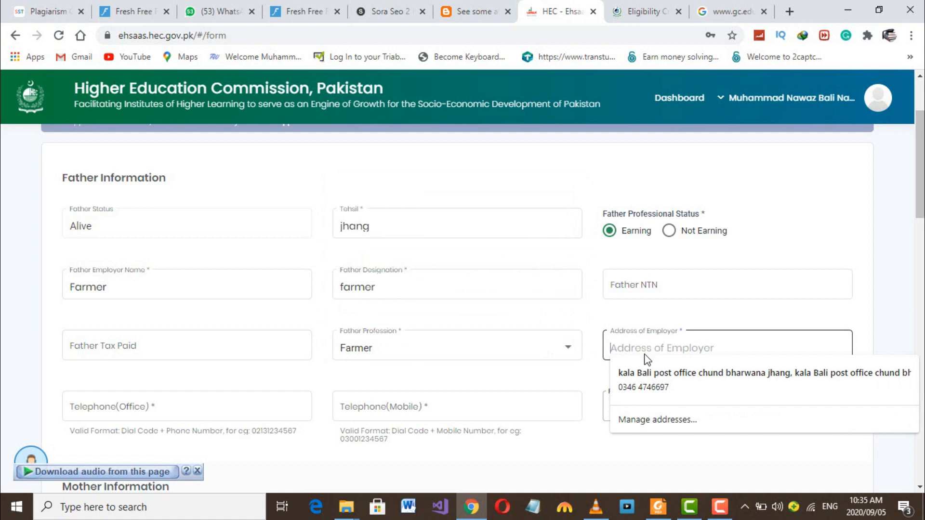
type("jhang")
- Autofill the office and mobile phone numbers and tick Father as financial support
left_click(223, 409)
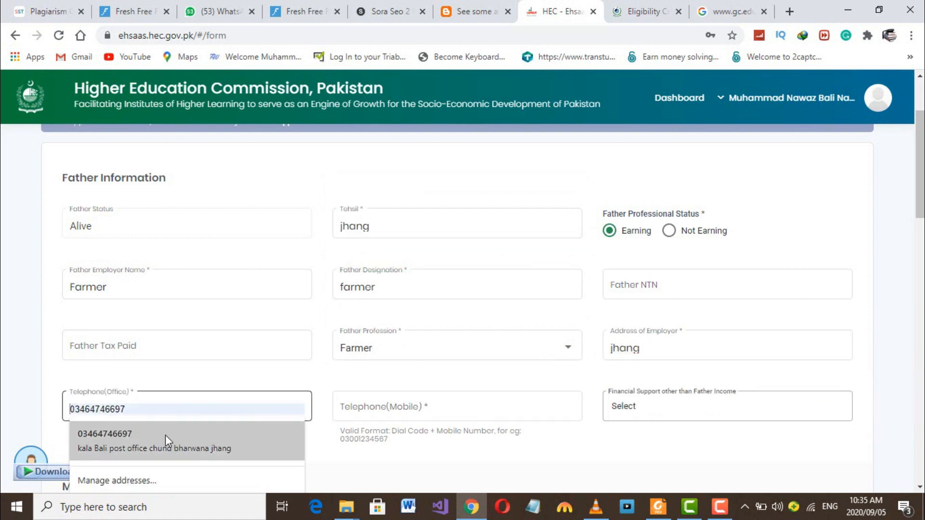
left_click(166, 435)
left_click(413, 407)
left_click(394, 428)
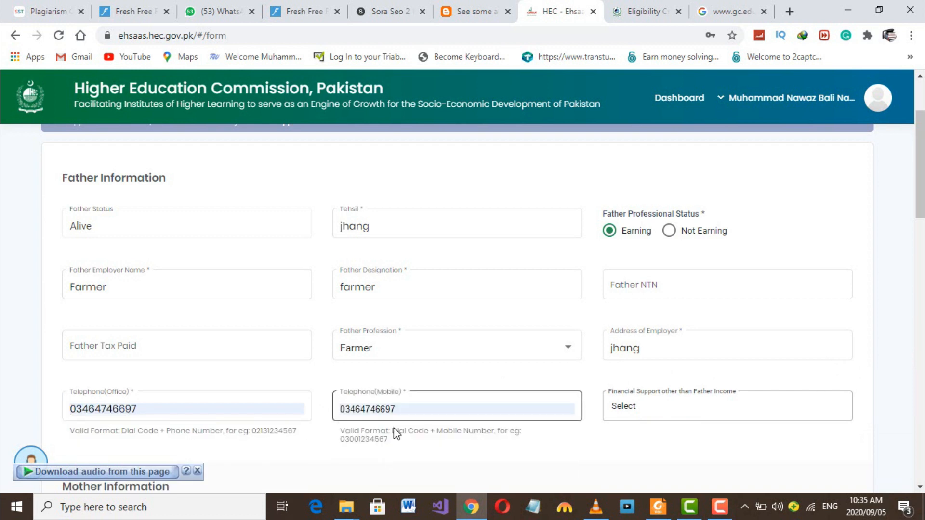
left_click(663, 409)
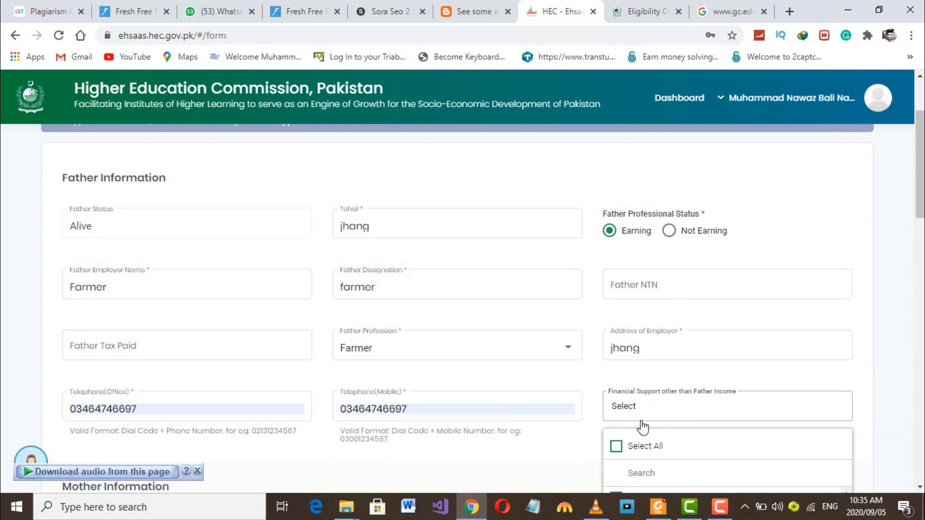
scroll(640, 425, "down", 4)
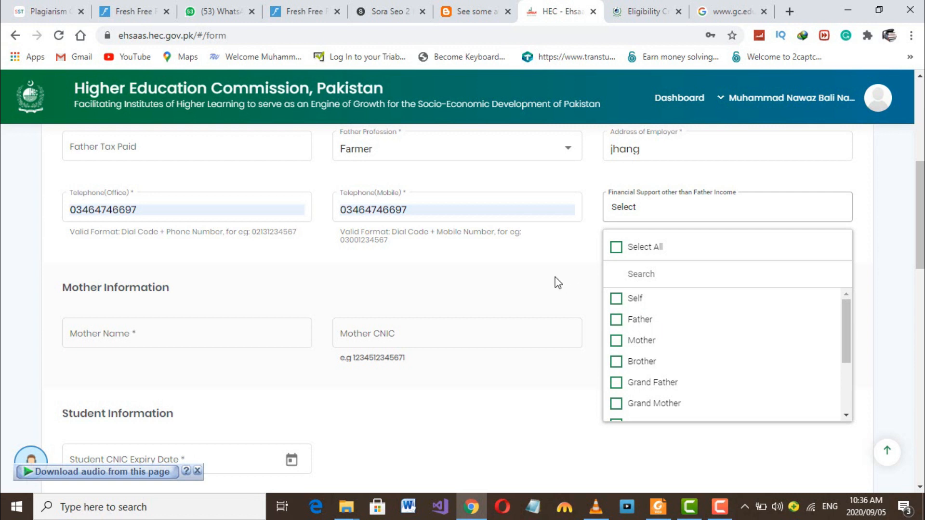
left_click(604, 318)
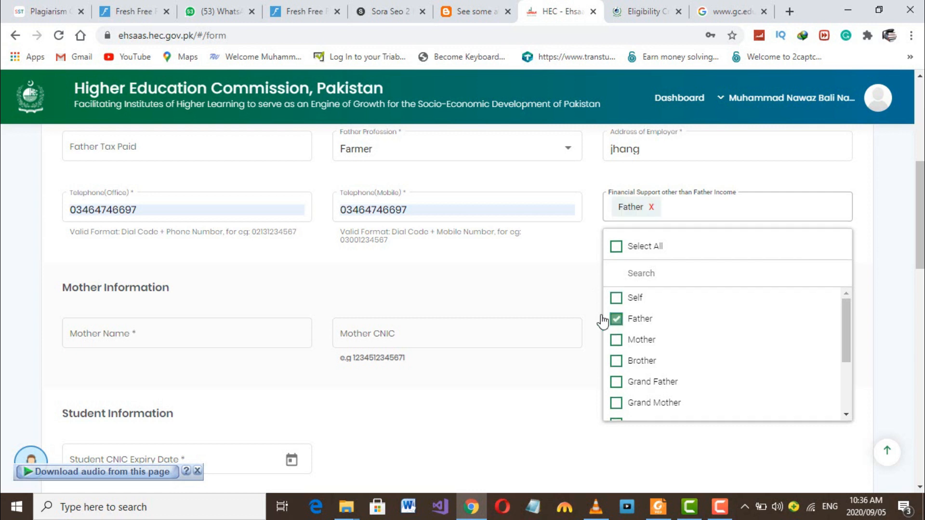
left_click(497, 283)
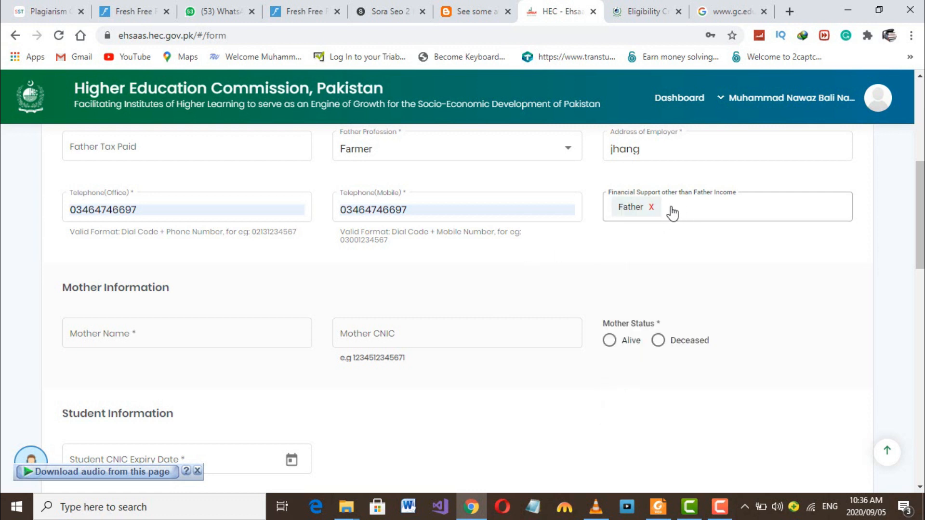
scroll(400, 290, "down", 1)
left_click(172, 312)
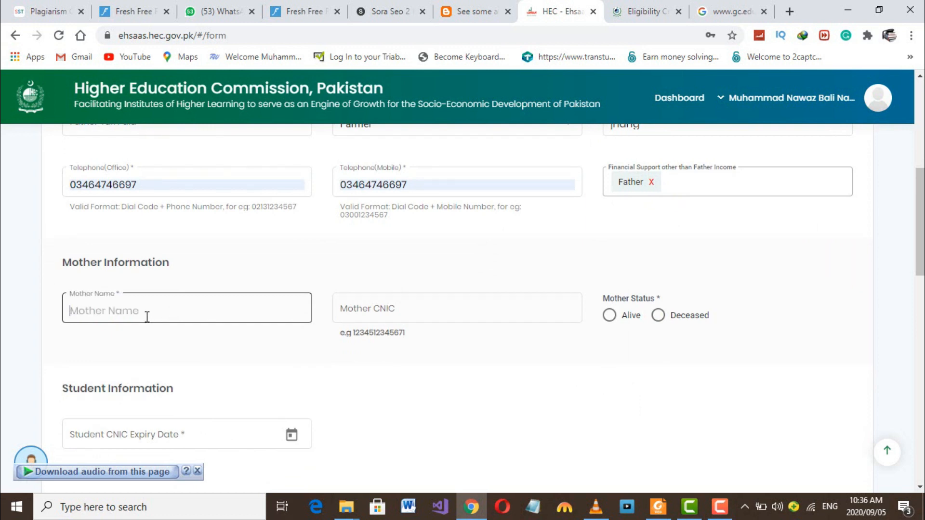
- Enter the mother's CNIC number and mark her as alive
type("xxx")
left_click(422, 308)
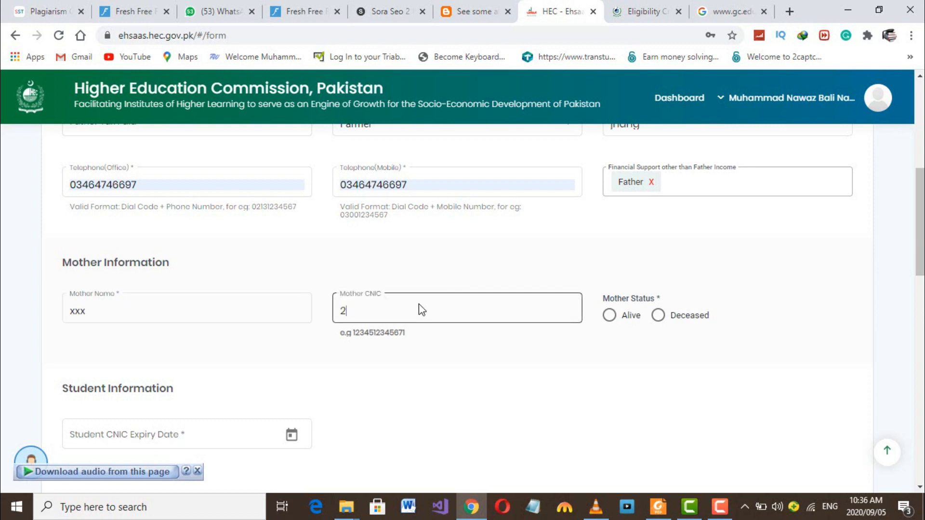
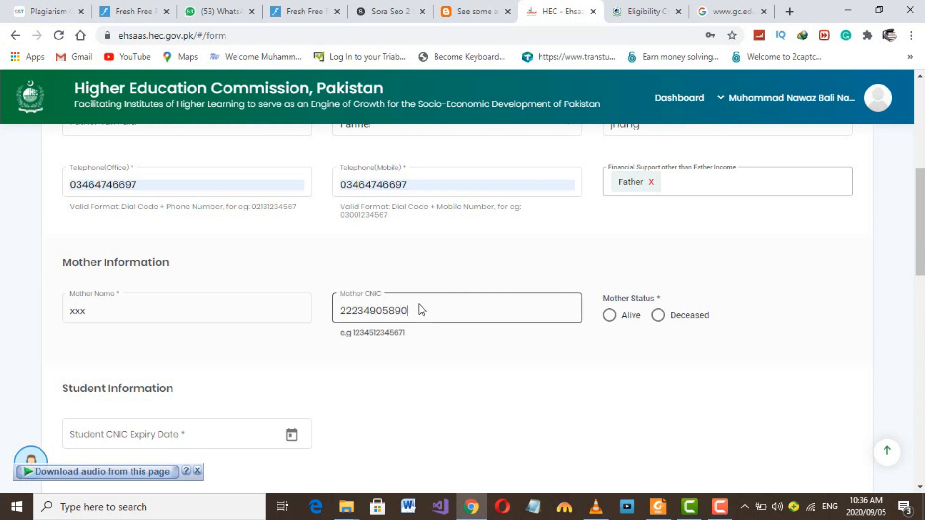
left_click(610, 317)
scroll(435, 346, "down", 1)
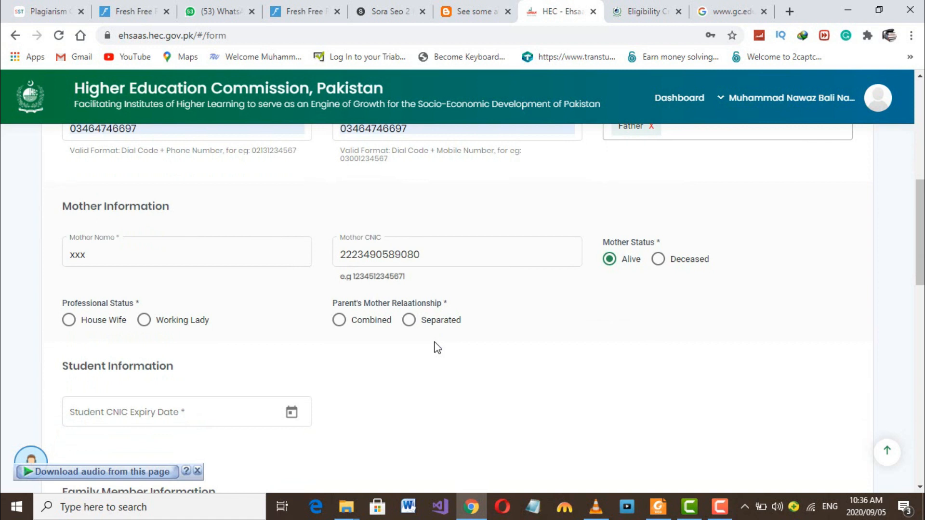
- Set the mother as House Wife and parents as Combined, and start the student CNIC expiry date 13/08/2027
left_click(70, 320)
left_click(342, 324)
left_click(730, 470)
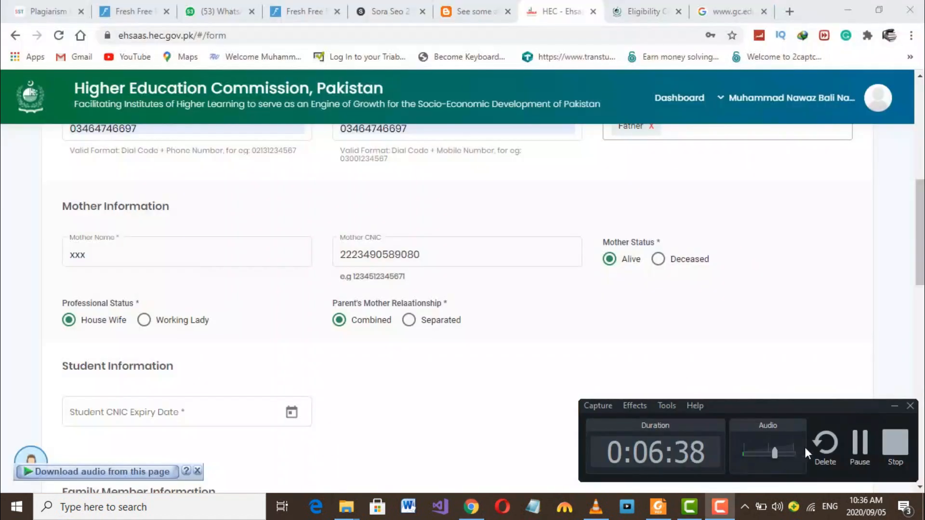
left_click(860, 443)
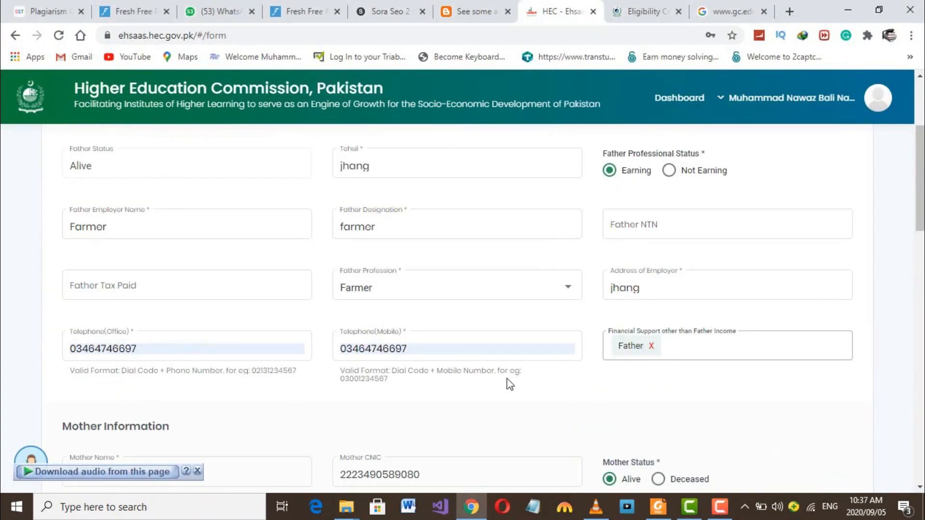
scroll(507, 380, "down", 3)
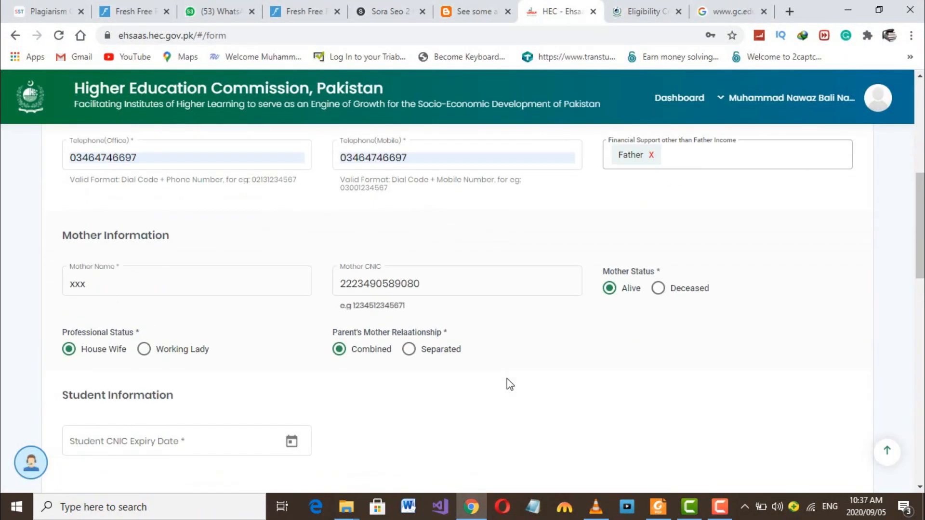
scroll(506, 381, "down", 1)
scroll(362, 367, "down", 2)
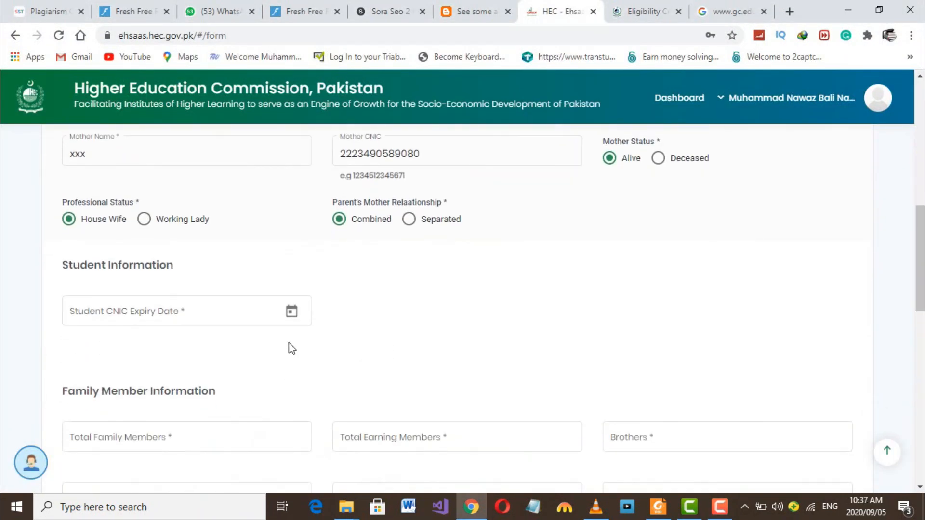
left_click(194, 317)
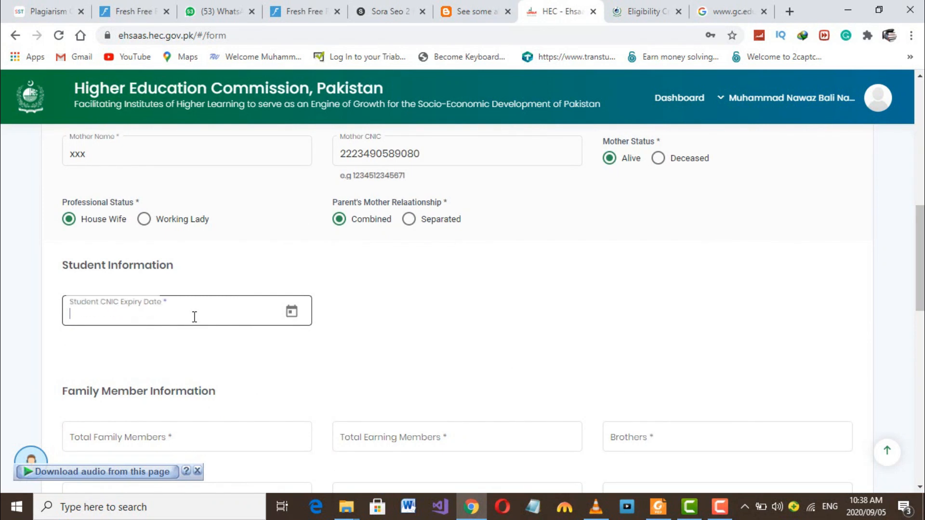
type("13")
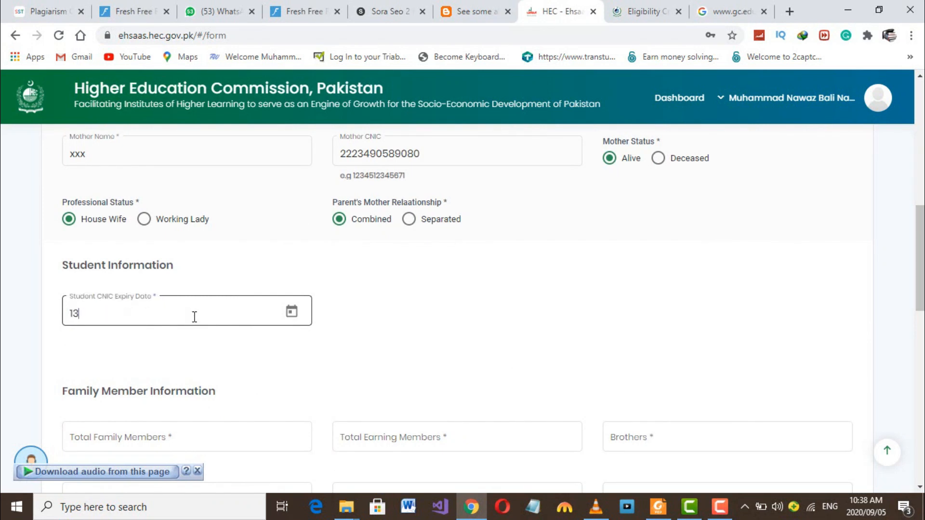
type("/08/2027")
- Fill in the family counts: 06 total, 1 earning, 2 brothers, 5 dependent, 4 studying, 2 sisters
scroll(184, 332, "down", 4)
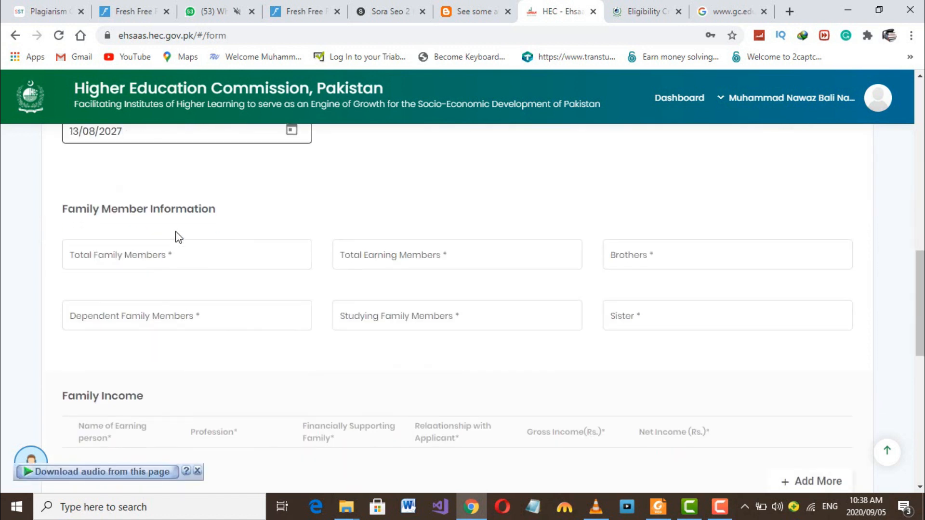
left_click(164, 257)
type("06")
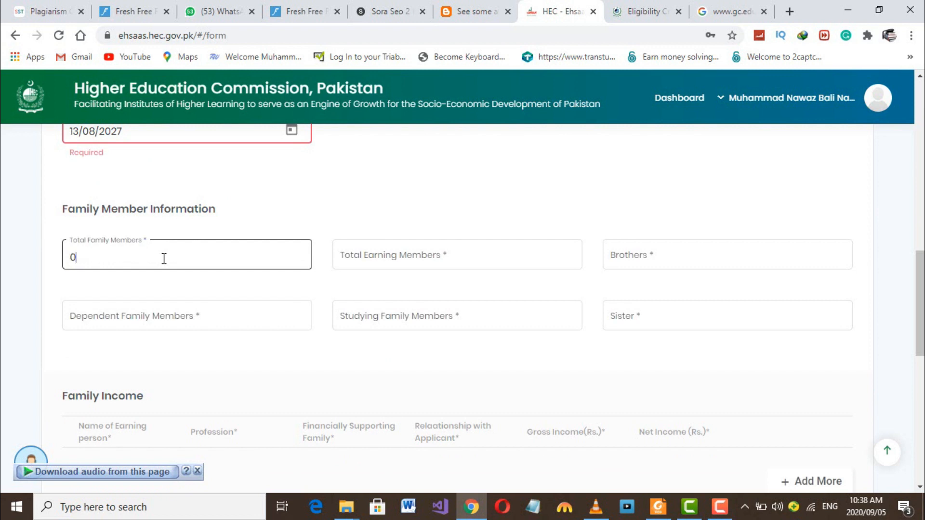
left_click(394, 263)
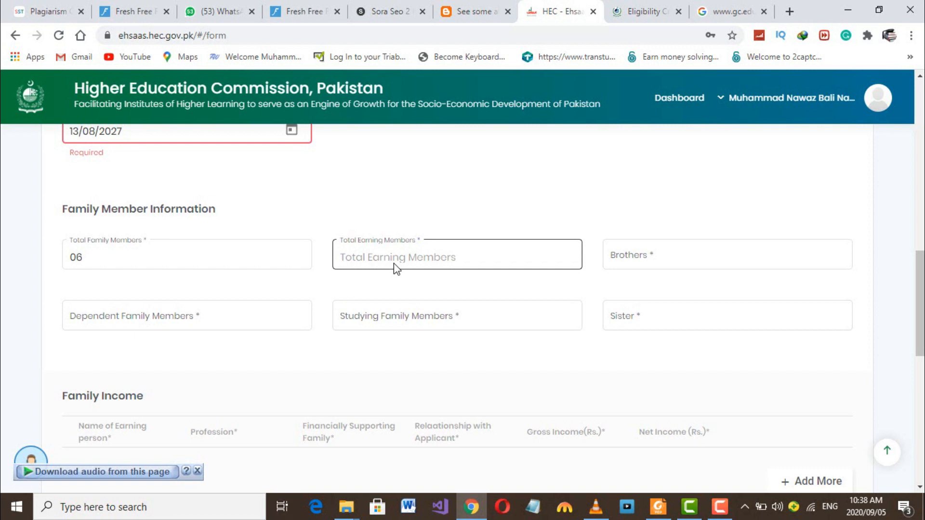
type("1")
left_click(648, 267)
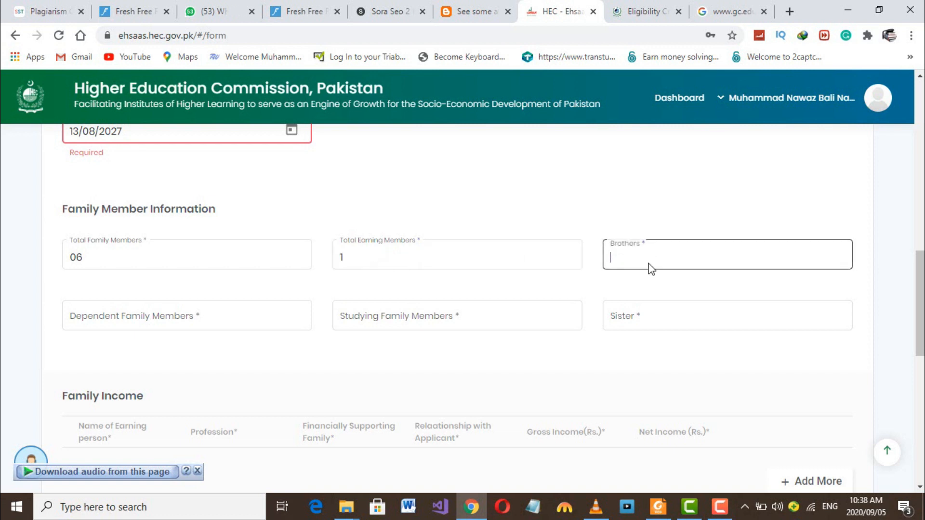
type("2")
left_click(200, 325)
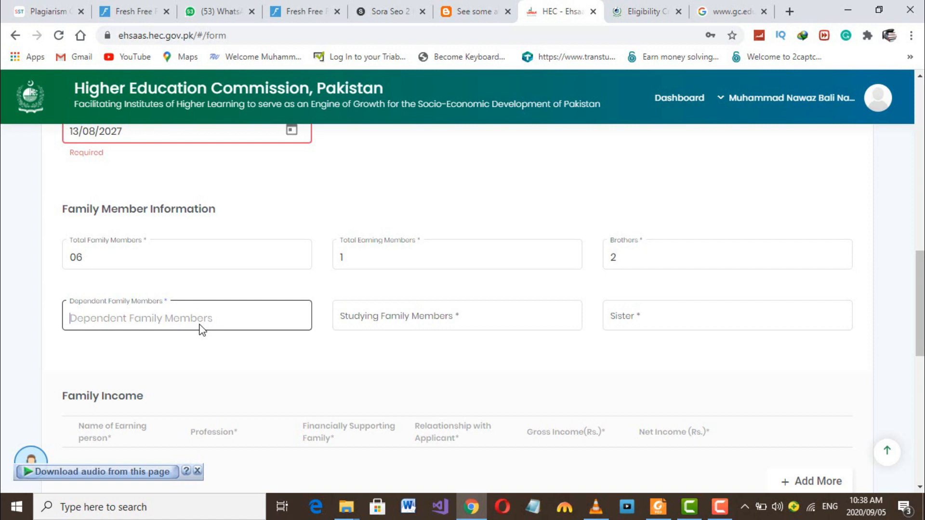
type("5")
left_click(401, 322)
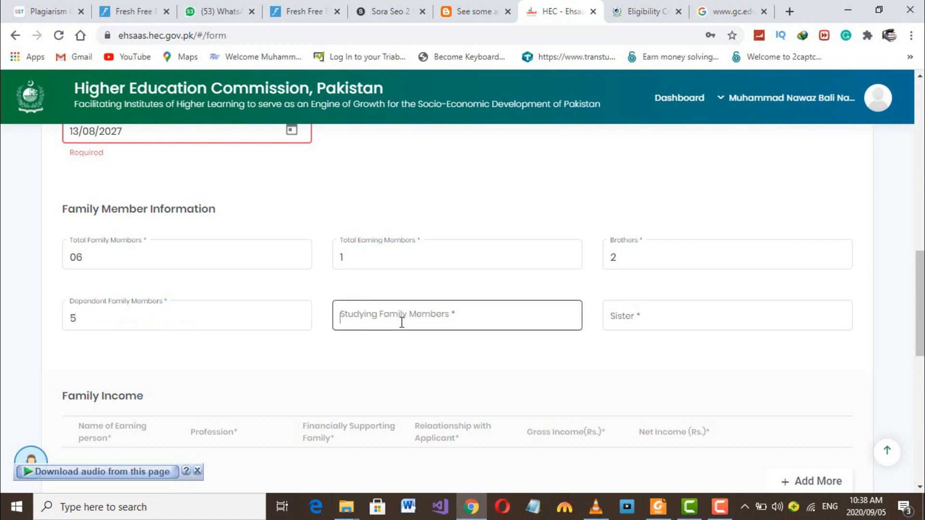
type("4")
left_click(625, 317)
type("2")
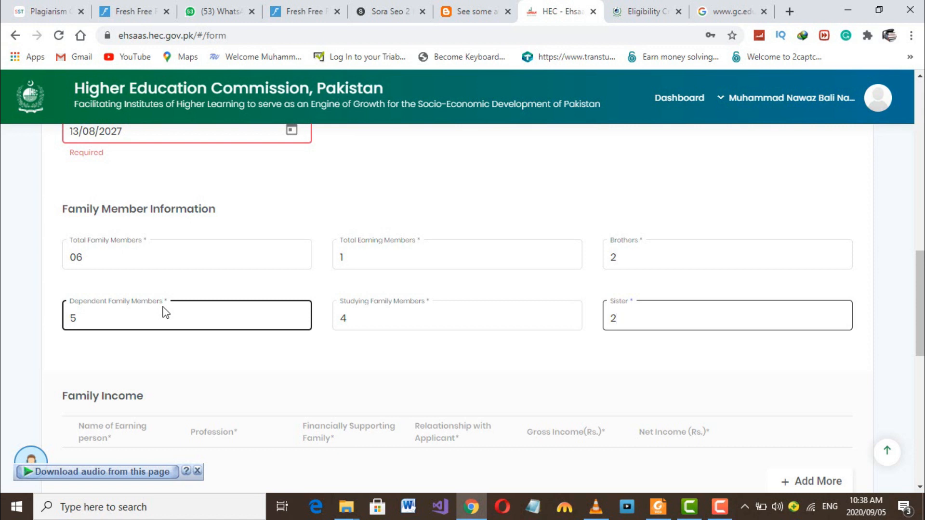
- Add a Family Income row for an earner named Father, profession farmer
scroll(270, 368, "down", 2)
scroll(271, 368, "up", 2)
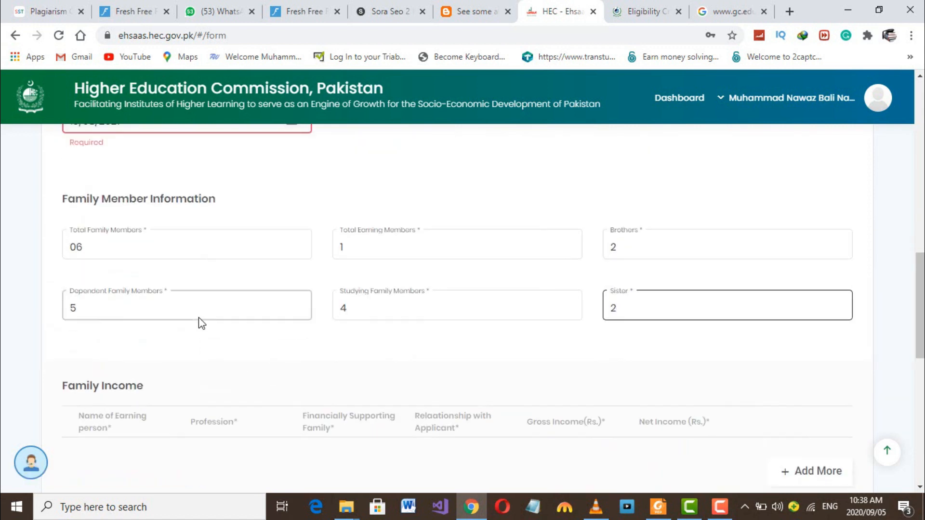
scroll(193, 318, "up", 2)
scroll(373, 297, "down", 5)
scroll(376, 298, "up", 1)
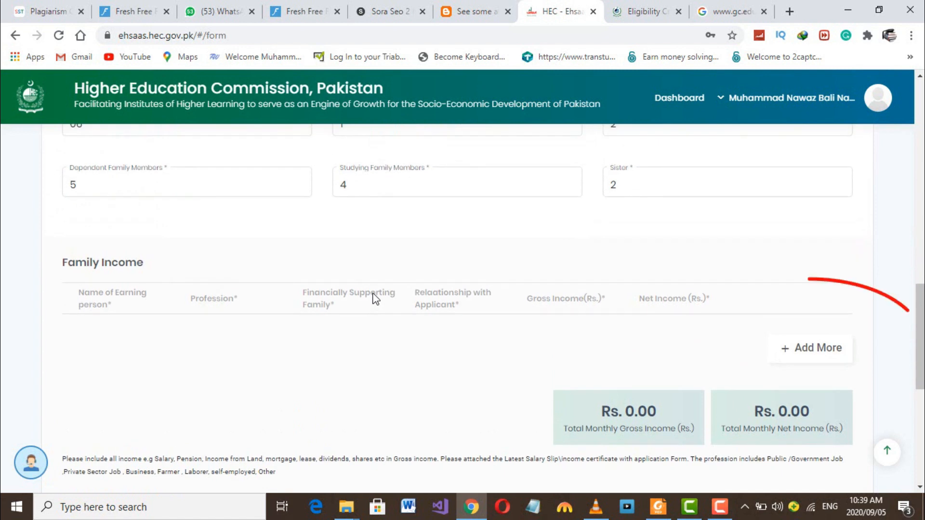
left_click(791, 354)
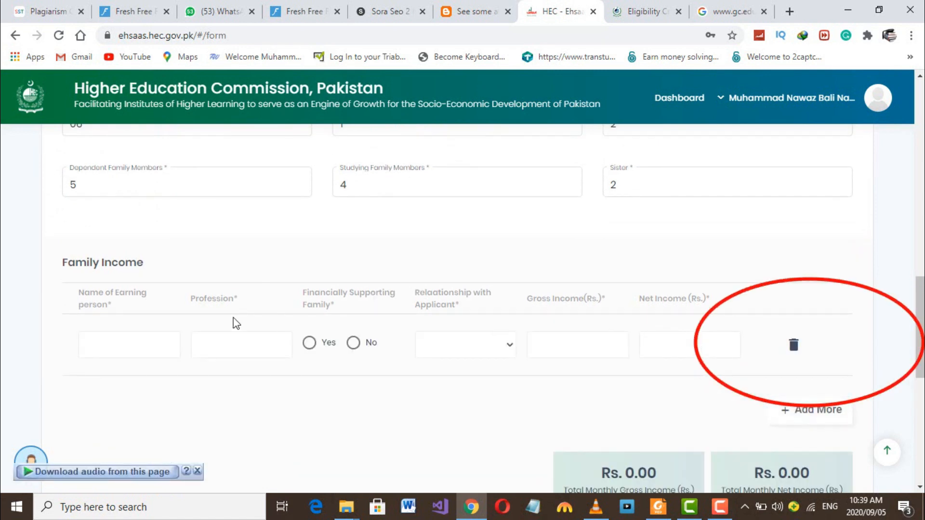
left_click(107, 341)
type("Fath")
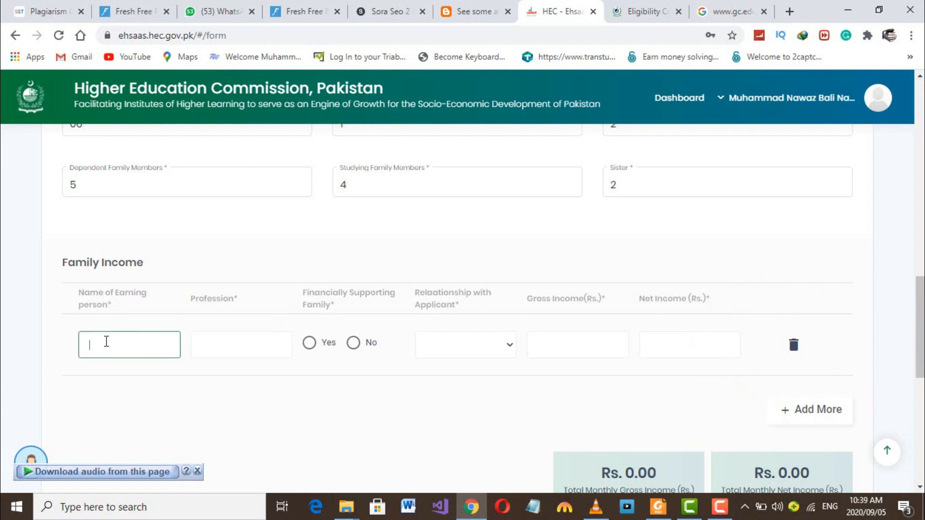
type("er")
left_click(230, 342)
type("farmer")
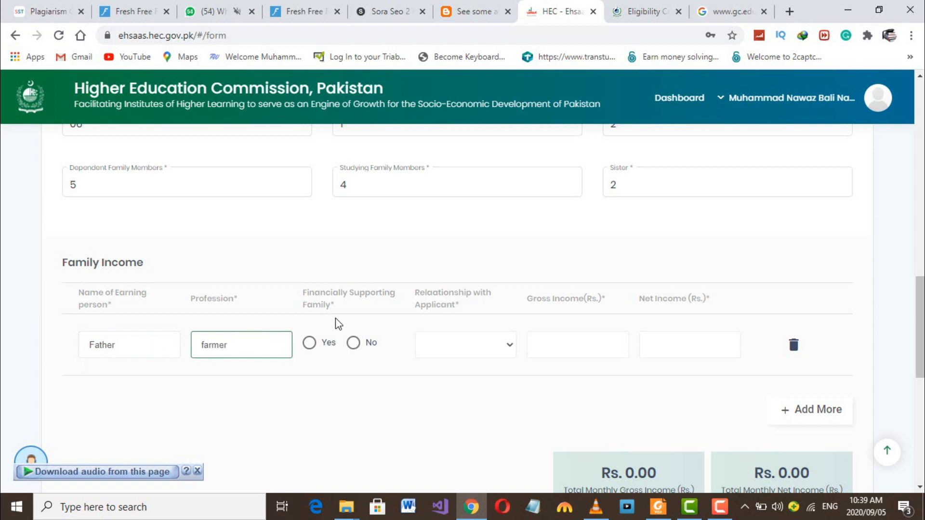
- Mark the earner as supporting the family, relationship Father, gross 18000 and net 17000
left_click(310, 344)
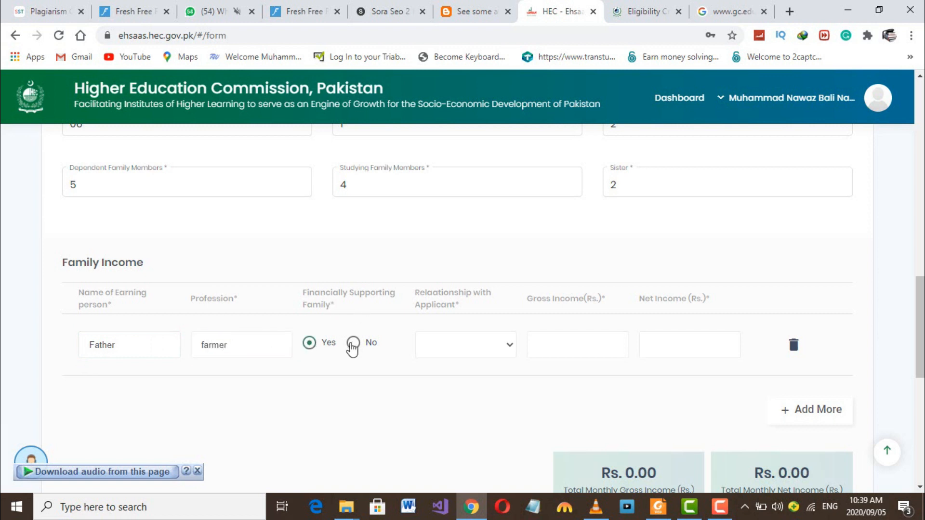
left_click(487, 343)
left_click(463, 378)
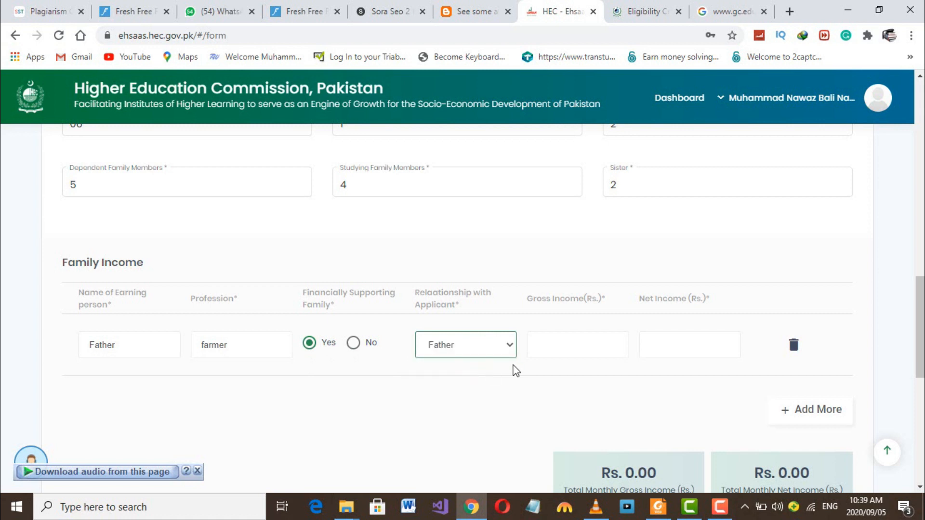
left_click(577, 345)
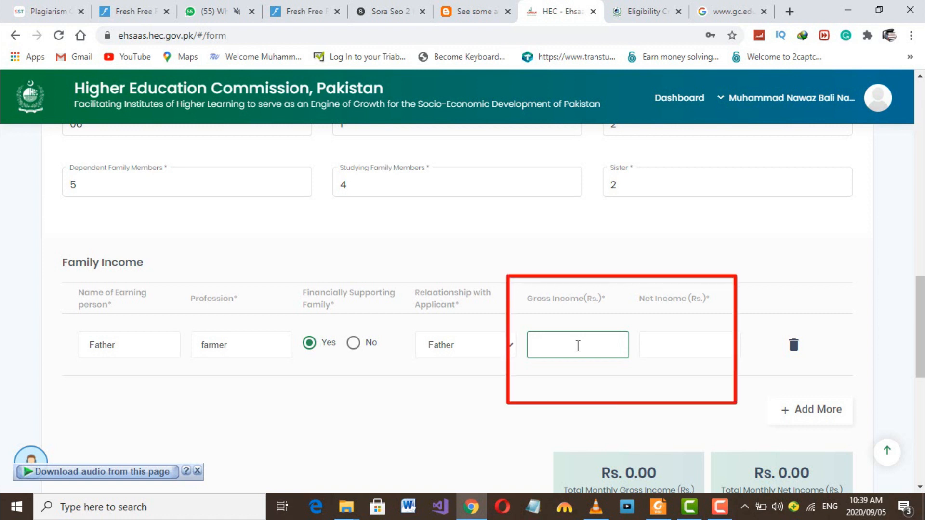
type("1800")
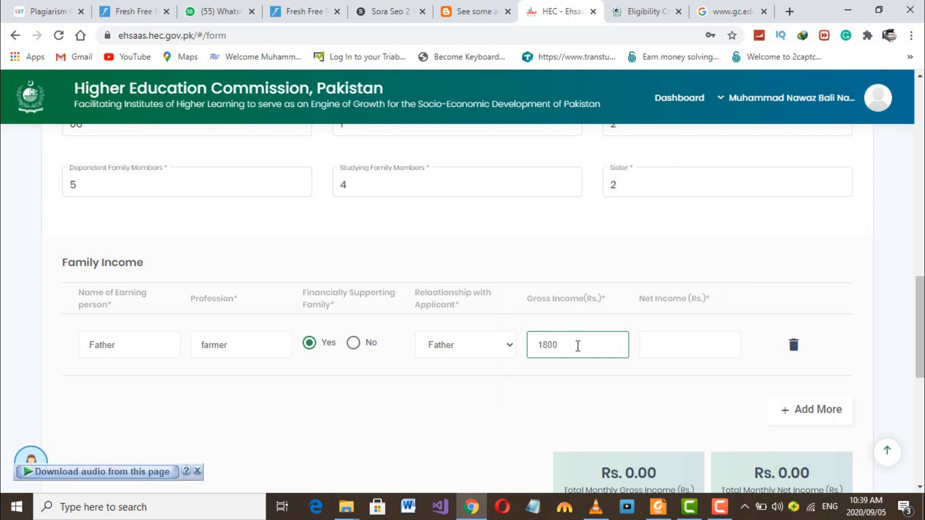
type("0")
left_click(652, 351)
type("17000")
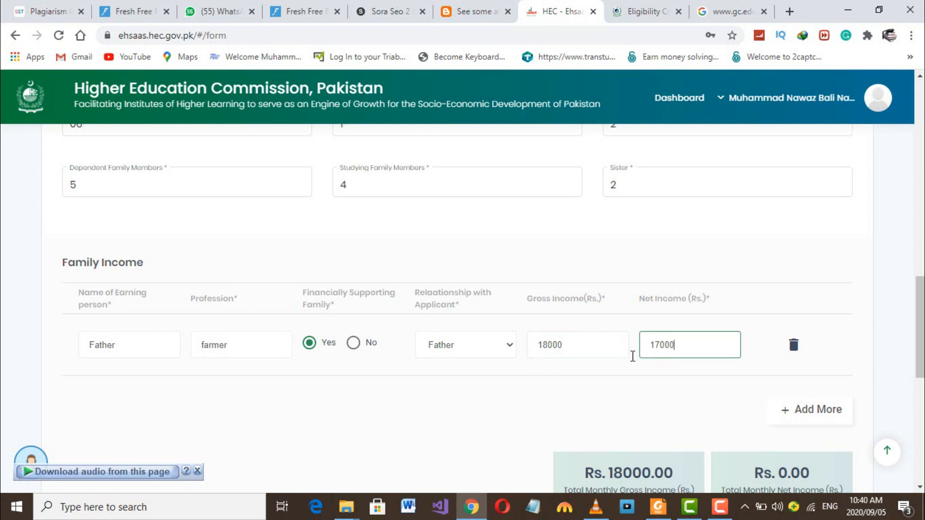
scroll(603, 369, "down", 1)
scroll(603, 368, "down", 2)
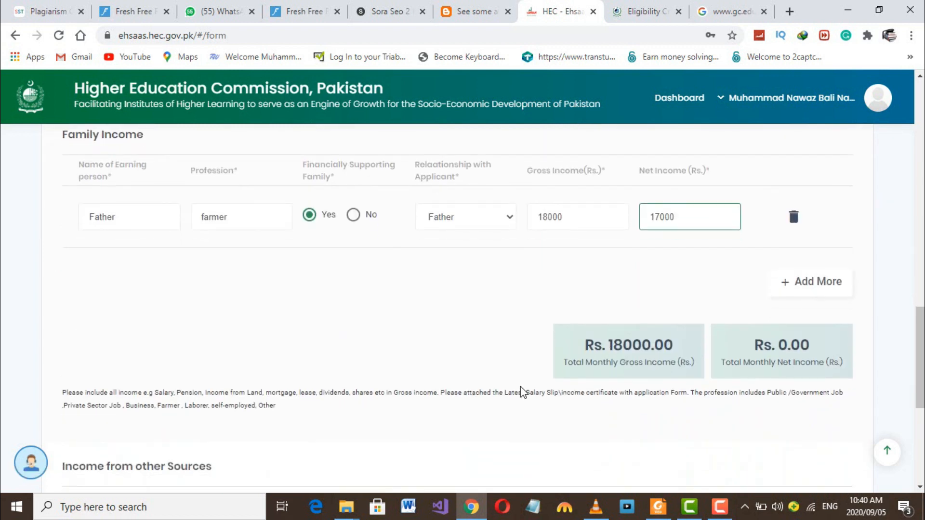
scroll(433, 349, "down", 2)
scroll(366, 362, "down", 1)
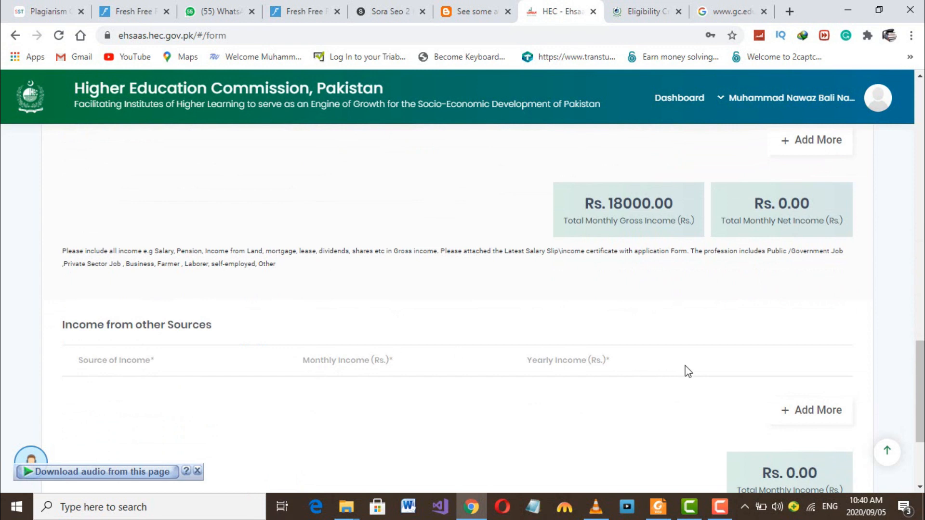
- Add an other-income row from Stock/Prize Bonds/Cattles etc at 2000 monthly
left_click(797, 411)
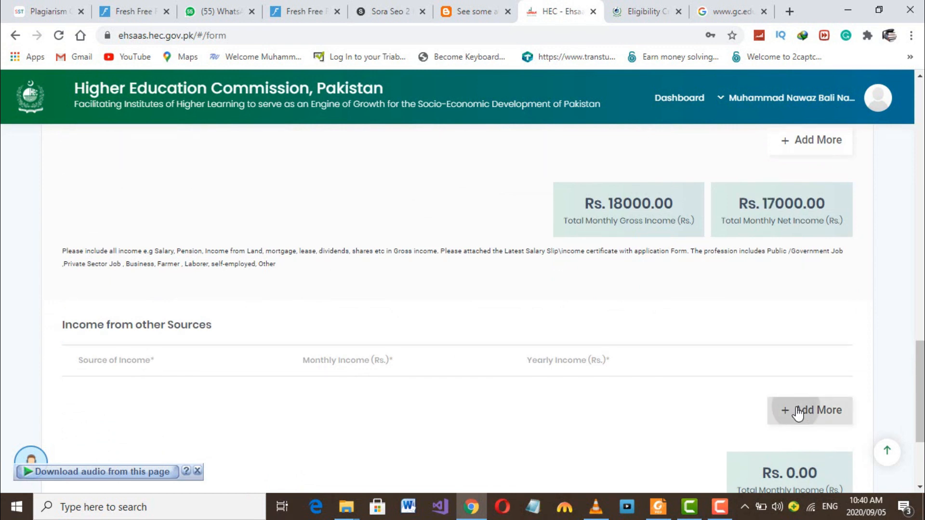
scroll(568, 378, "down", 1)
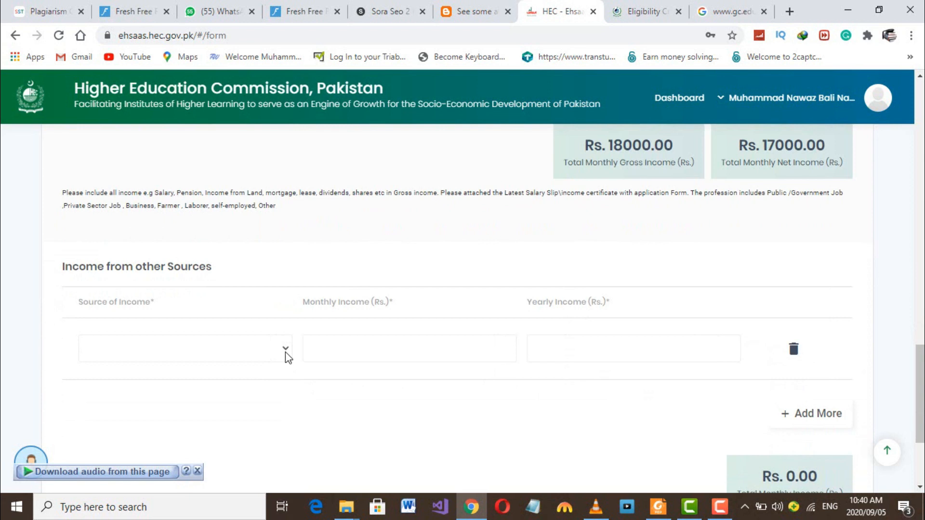
left_click(286, 354)
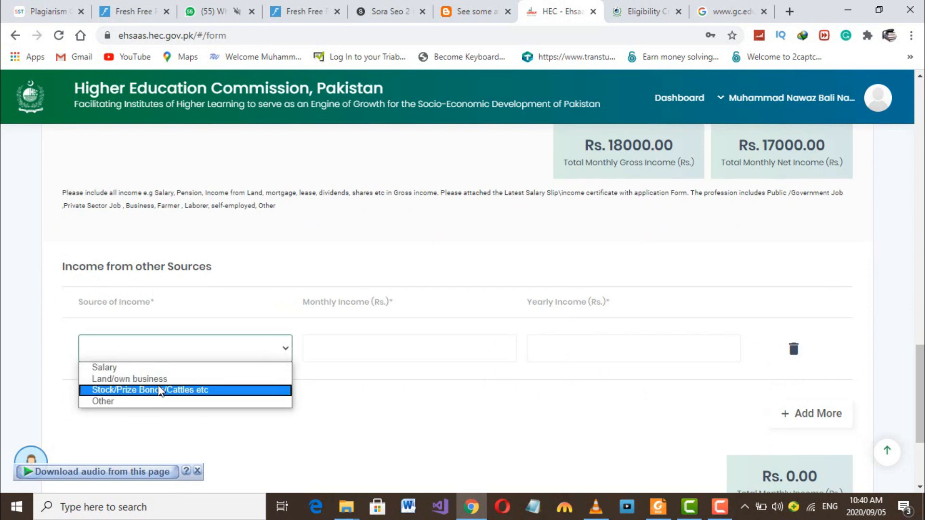
left_click(160, 391)
left_click(359, 344)
type("2000")
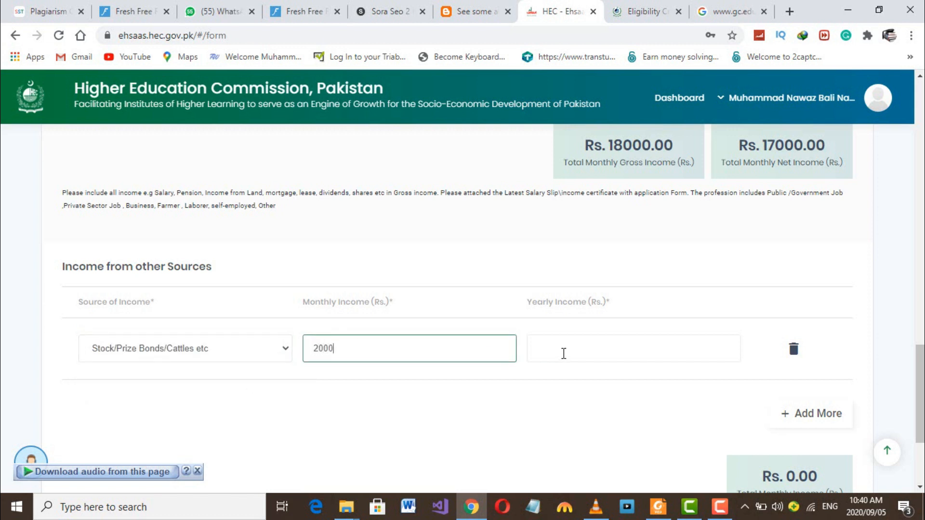
left_click(564, 353)
scroll(632, 394, "down", 3)
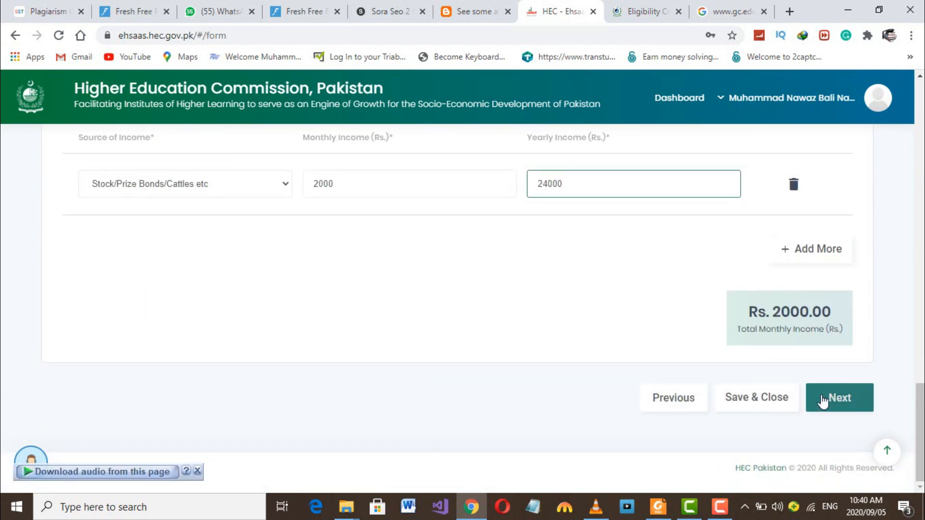
- Correct the student CNIC expiry date that was flagged as Required when advancing
left_click(823, 401)
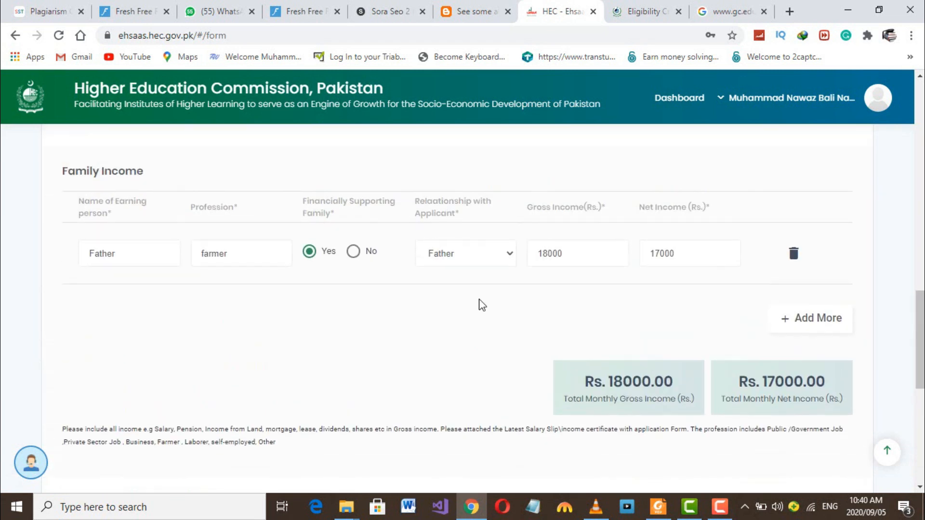
scroll(481, 305, "up", 8)
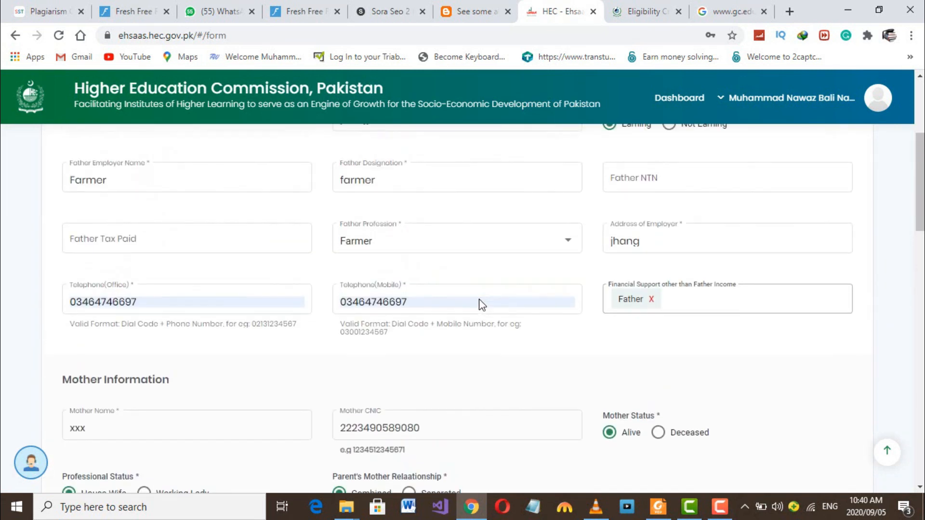
scroll(481, 304, "up", 4)
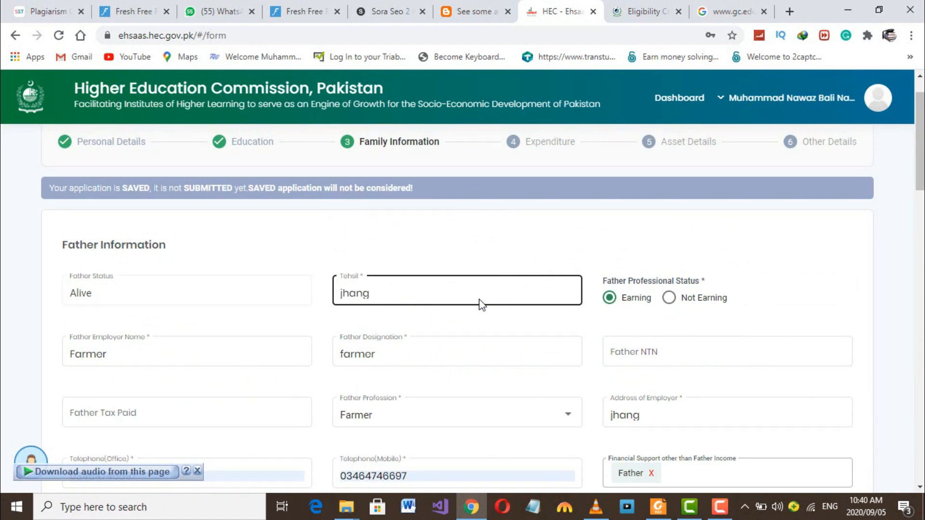
scroll(482, 304, "down", 6)
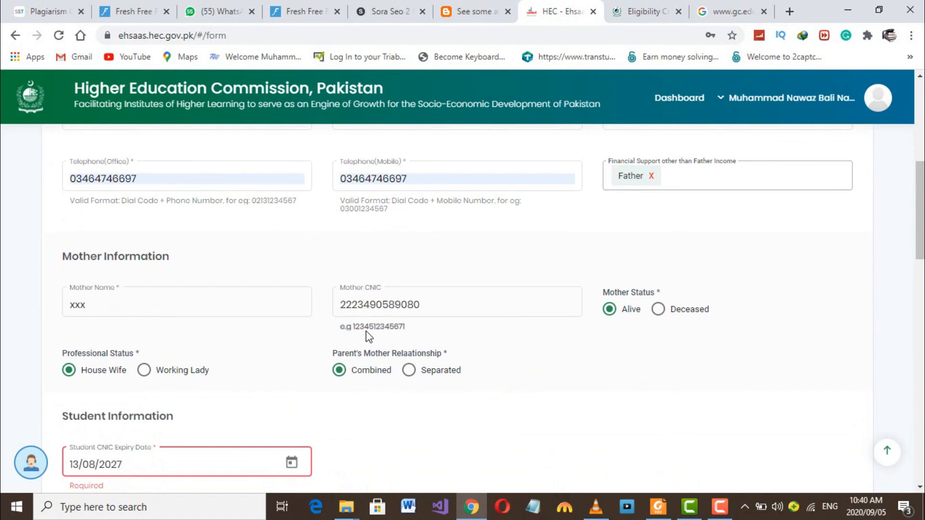
scroll(367, 336, "down", 1)
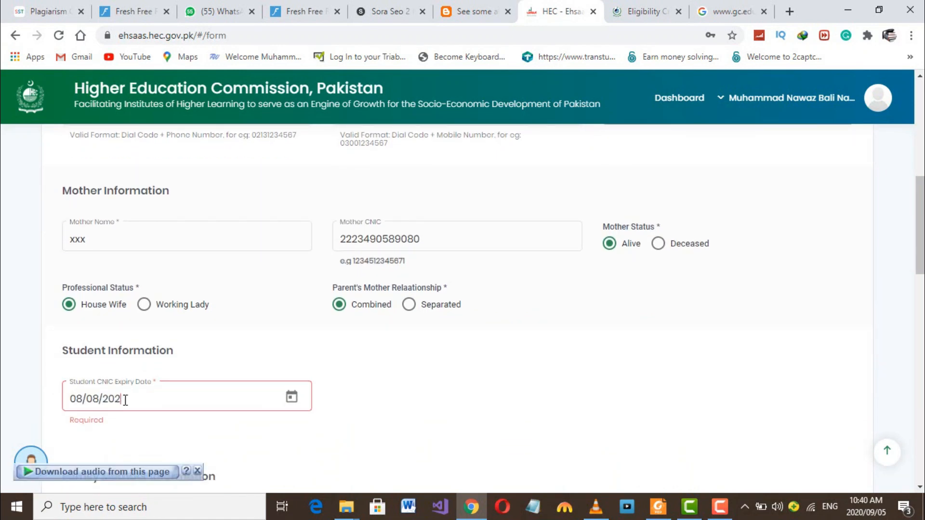
type("7")
scroll(372, 412, "down", 1)
scroll(371, 413, "down", 13)
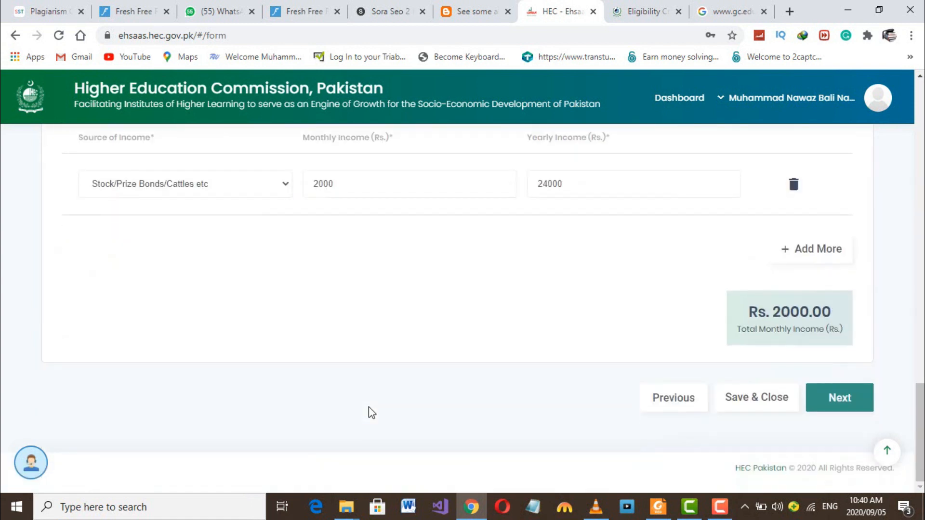
- On the Expenditure step, add an education row with the brother's name, relationship Brother
left_click(839, 413)
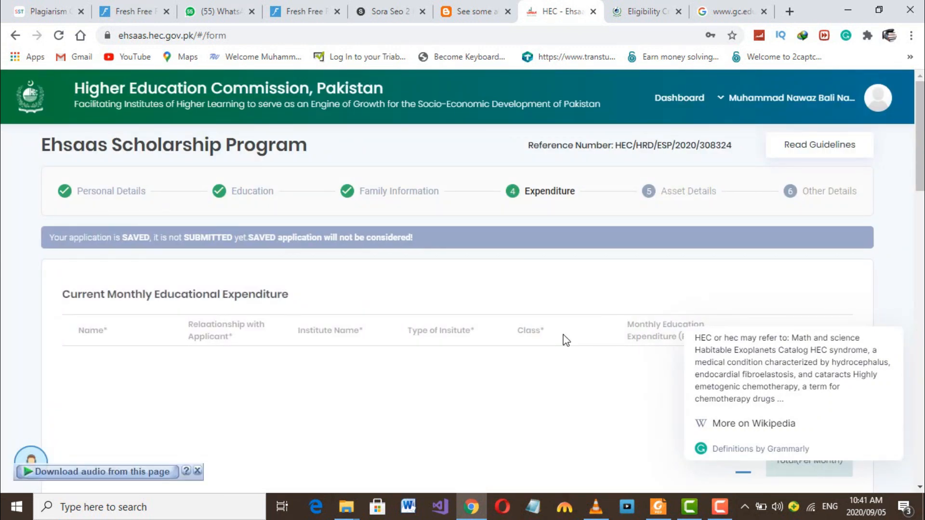
scroll(532, 293, "down", 3)
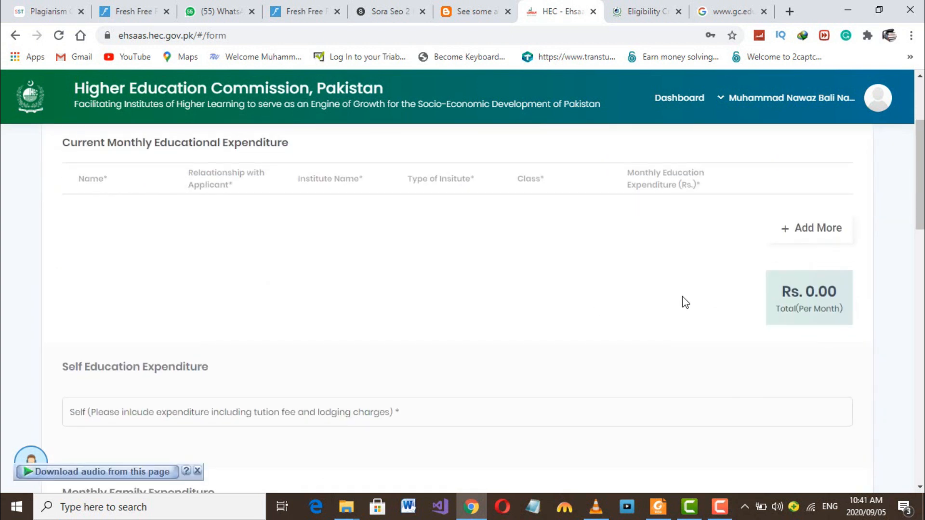
scroll(682, 302, "up", 2)
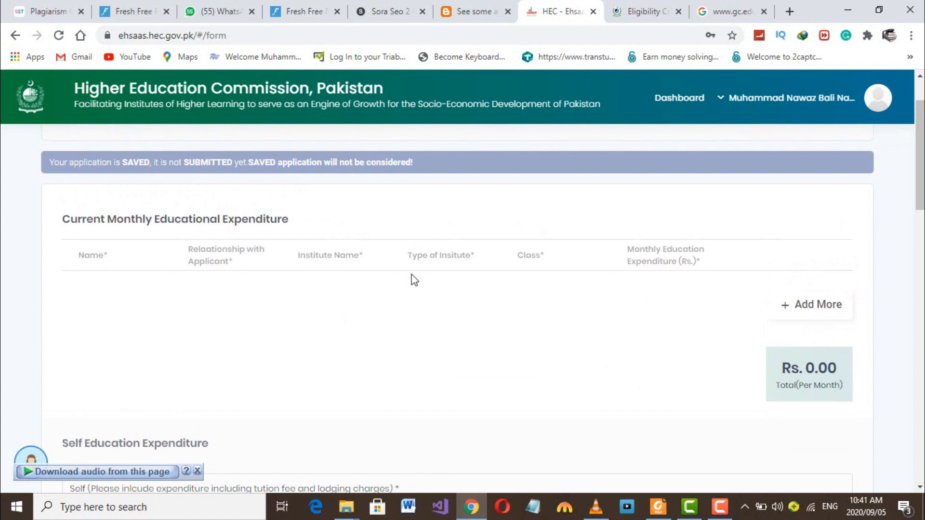
left_click(809, 308)
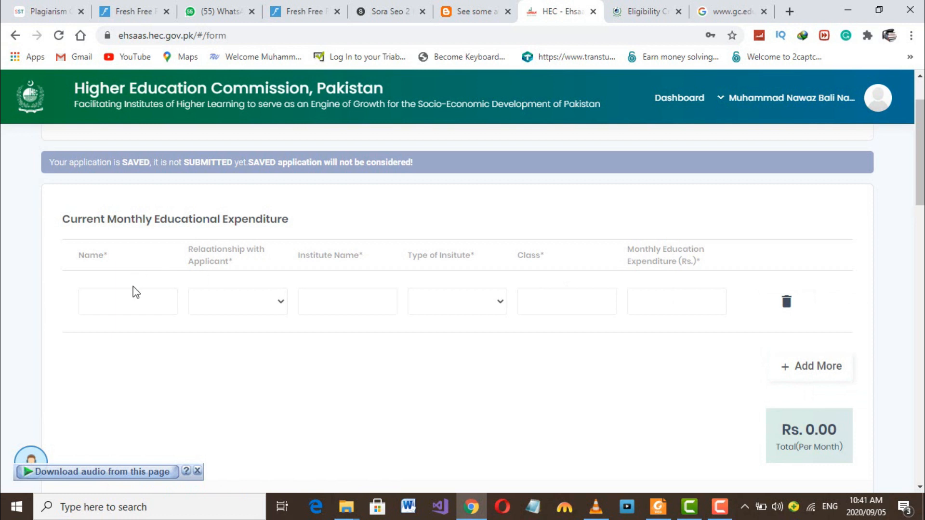
left_click(138, 299)
type("haseeb")
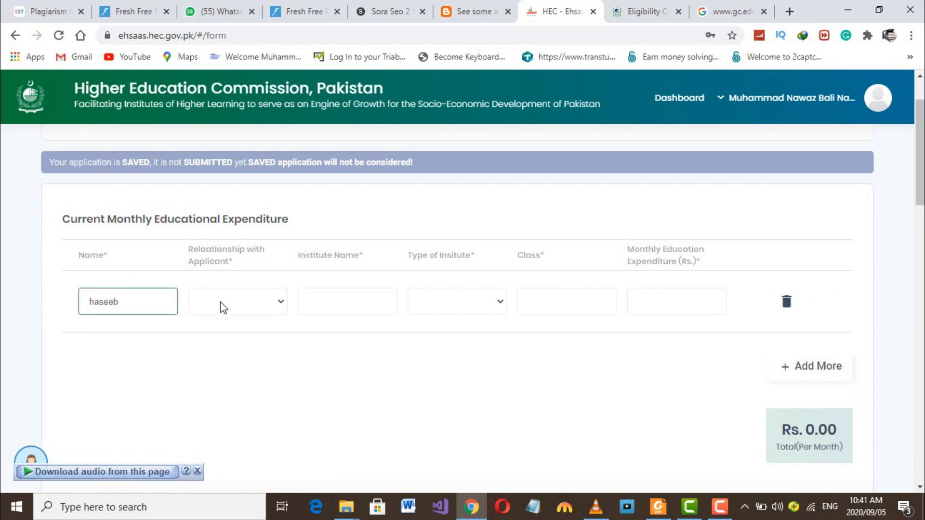
left_click(255, 303)
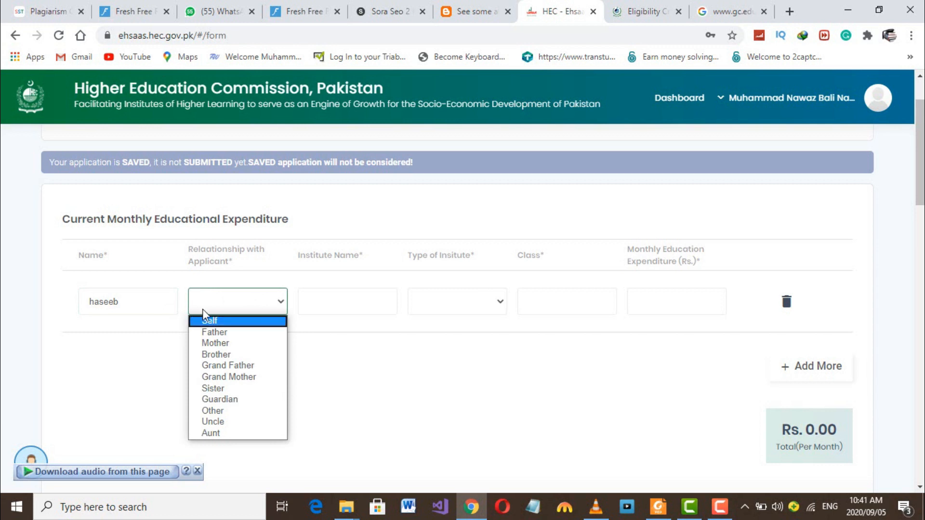
scroll(193, 195, "up", 1)
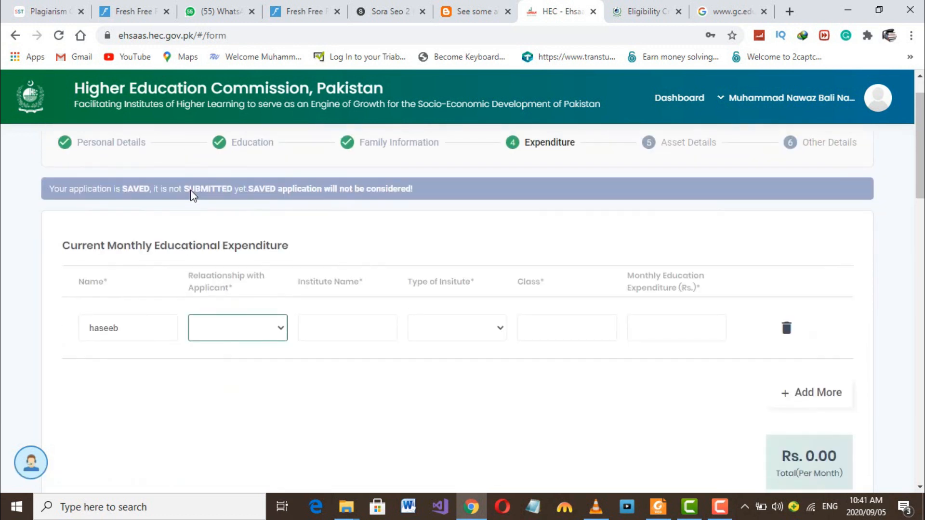
left_click(273, 323)
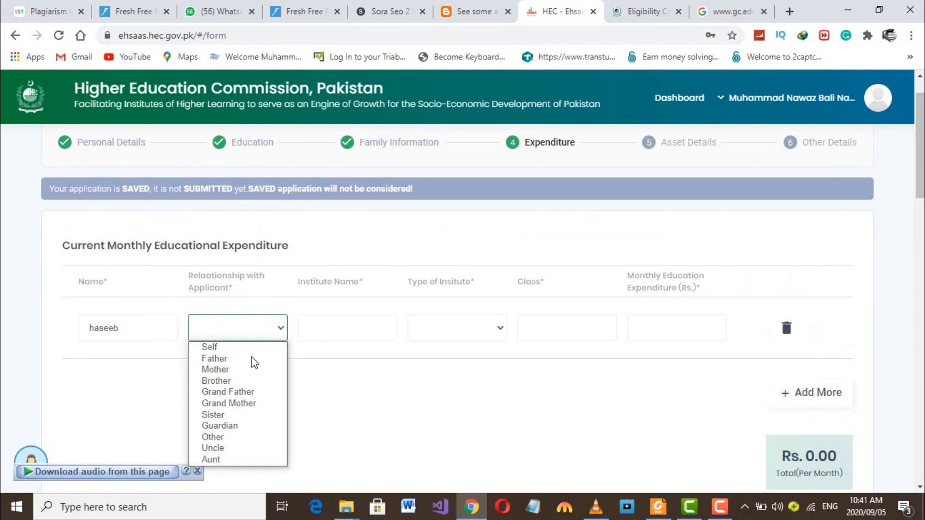
left_click(246, 382)
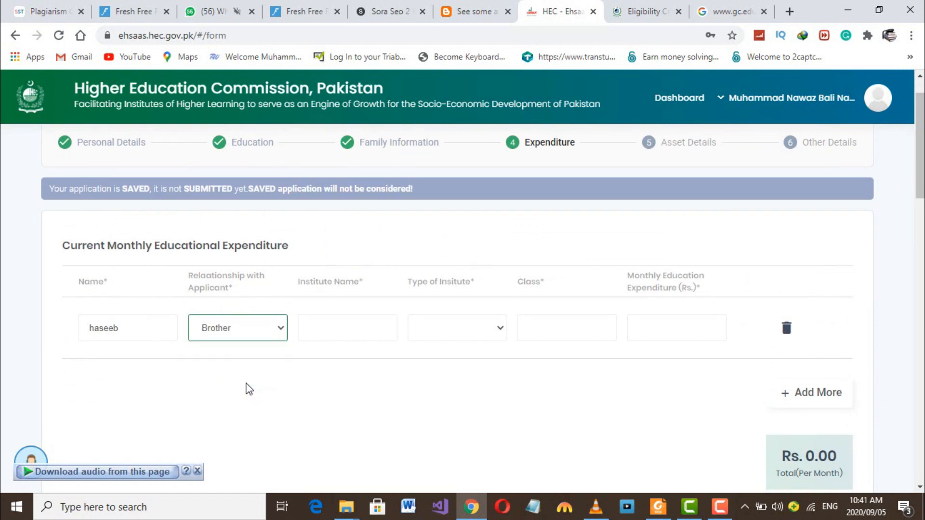
- Fill the row with institute uswa, Private Sector, class 10, 3000 monthly
left_click(362, 329)
type("uswa")
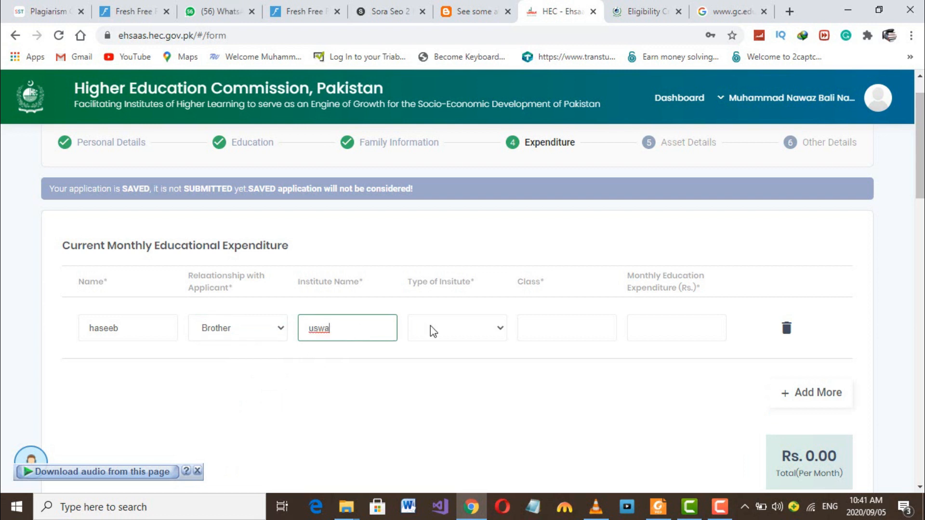
left_click(430, 326)
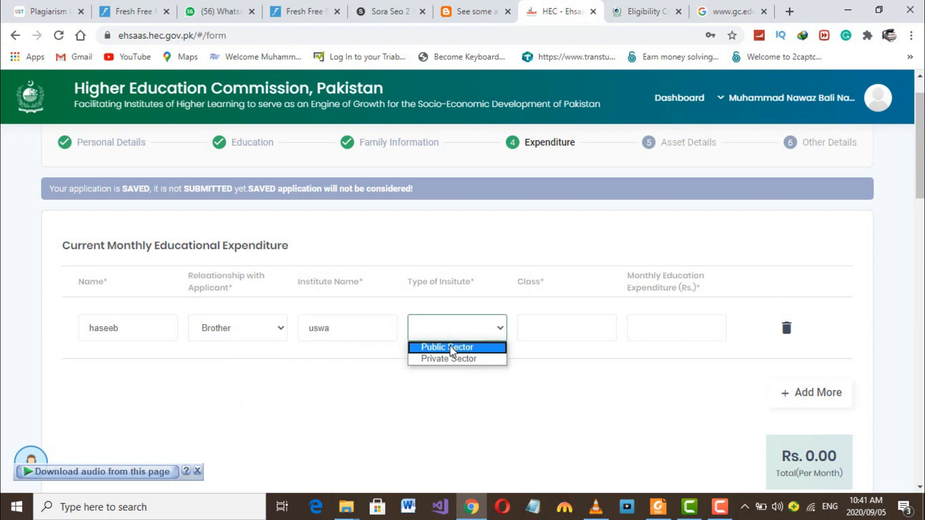
left_click(452, 358)
left_click(554, 329)
type("10")
left_click(666, 327)
type("3000")
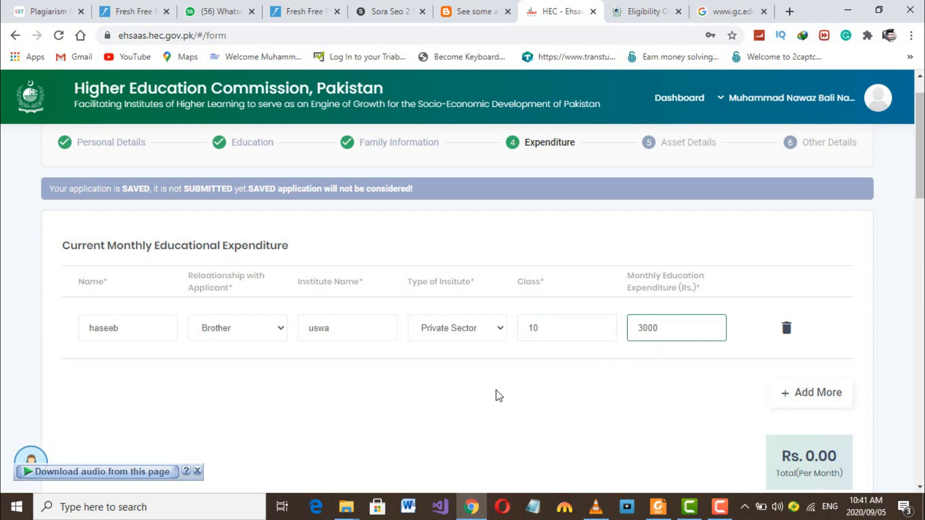
scroll(499, 396, "down", 1)
- Add a second education row with the other brother's name, relationship corrected to Brother
left_click(824, 372)
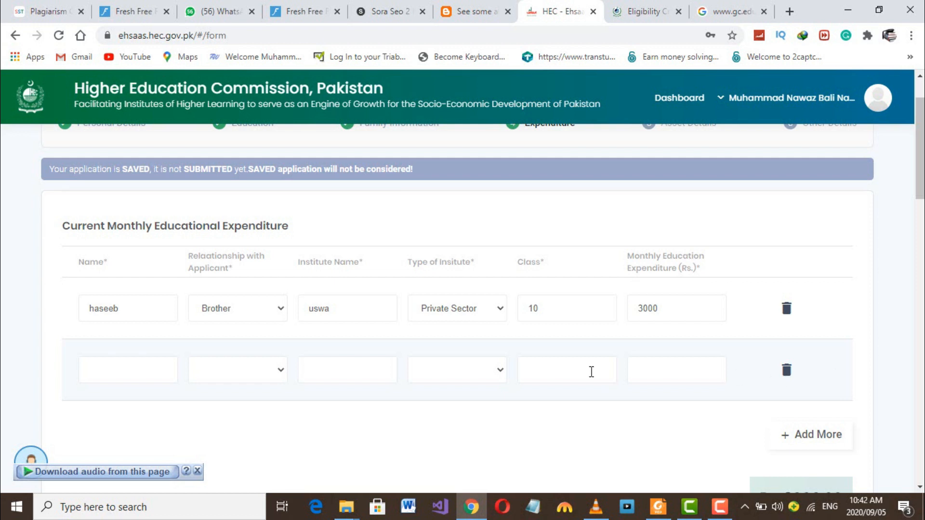
left_click(150, 374)
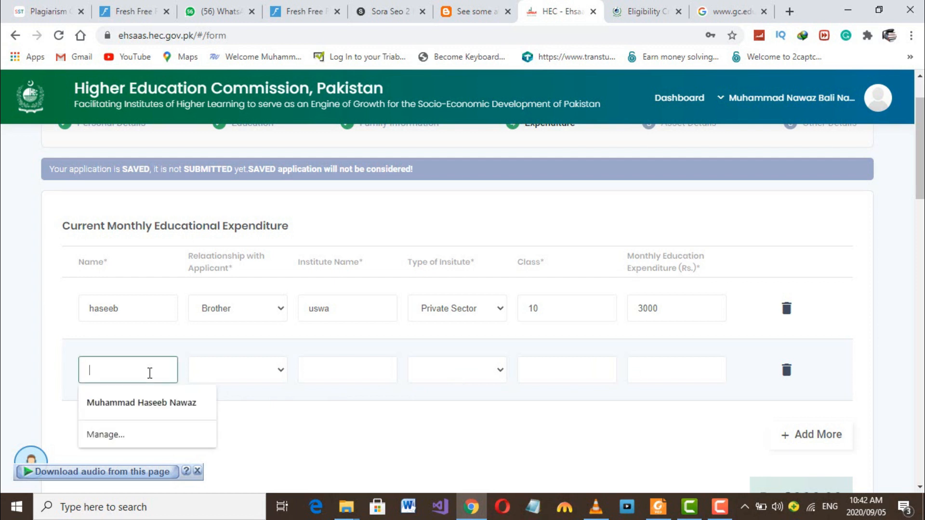
type("bilal")
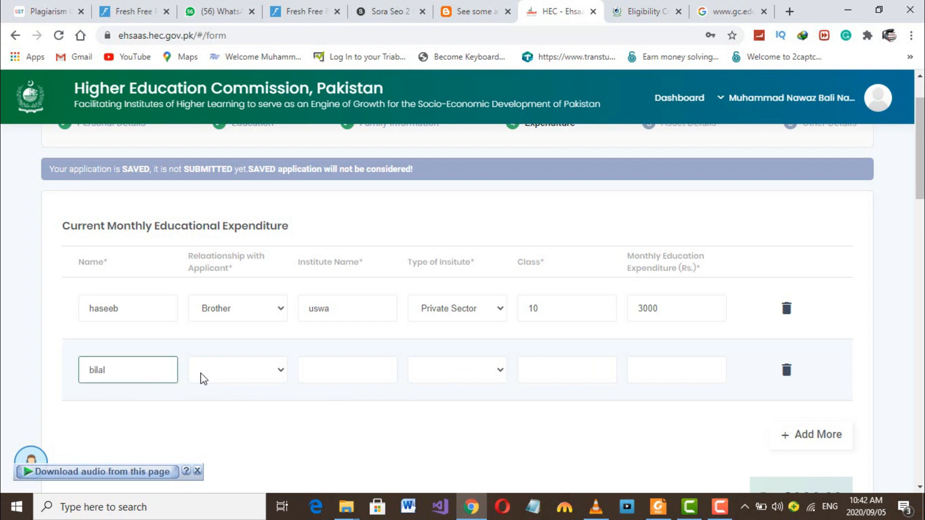
left_click(240, 380)
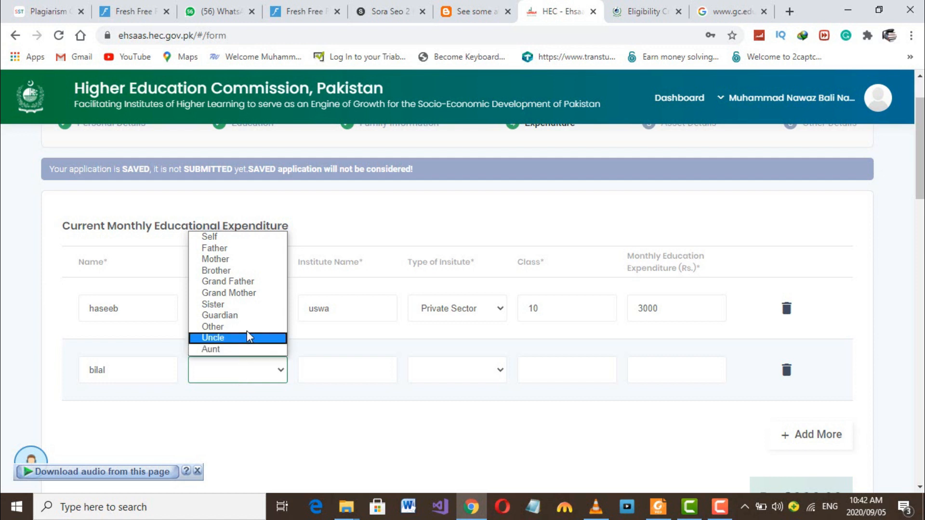
left_click(244, 311)
left_click(352, 364)
left_click(242, 375)
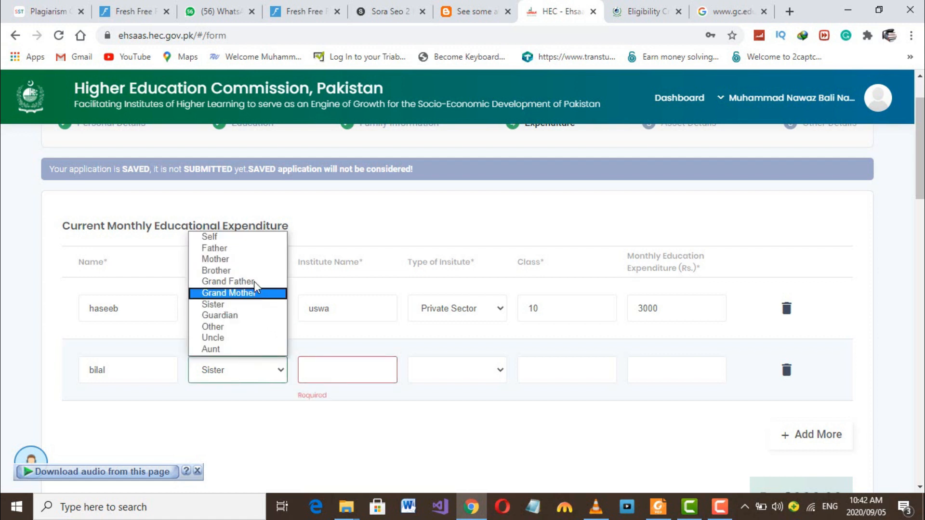
left_click(243, 270)
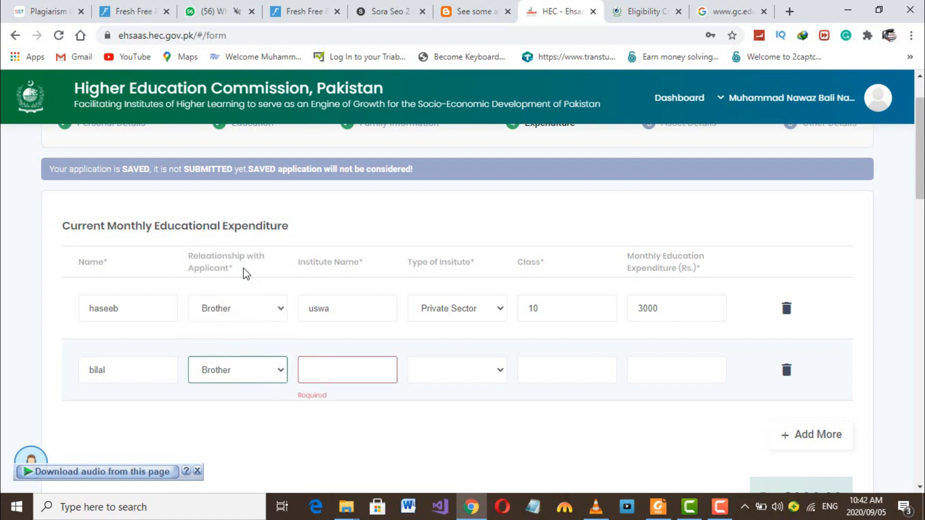
- Set the second row's institute to uswa, Public Sector, class 8
left_click(334, 372)
type("uswa")
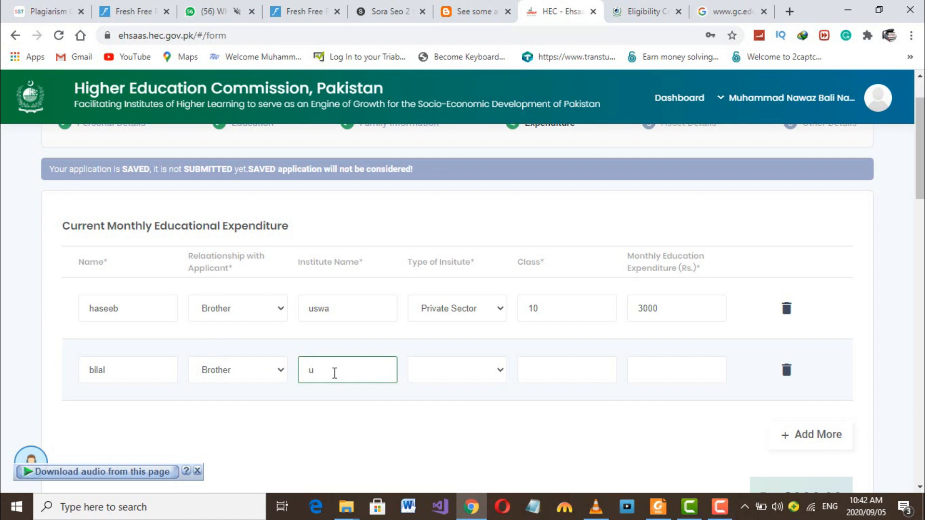
left_click(448, 376)
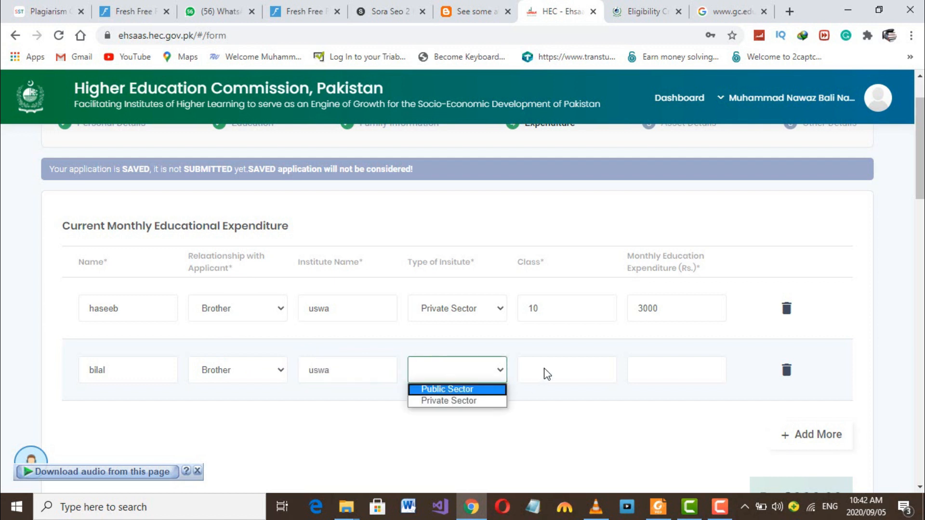
left_click(479, 391)
left_click(533, 370)
type("8")
left_click(649, 371)
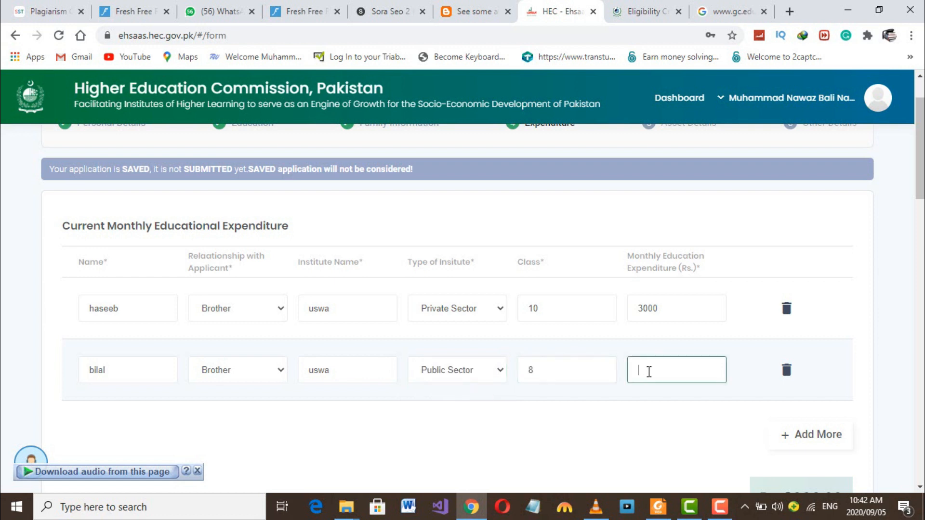
- Enter 2500 as the second brother's monthly education expenditure
type("2500")
scroll(648, 380, "down", 3)
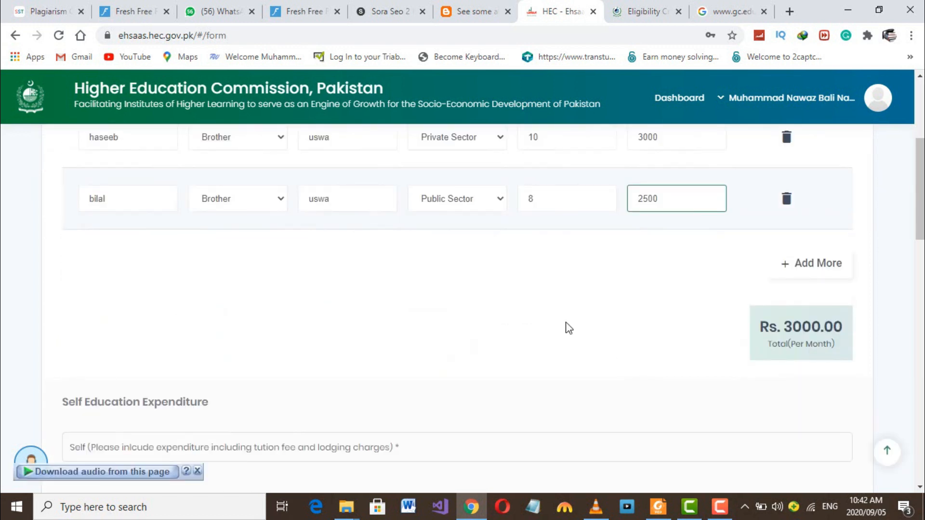
scroll(566, 326, "down", 2)
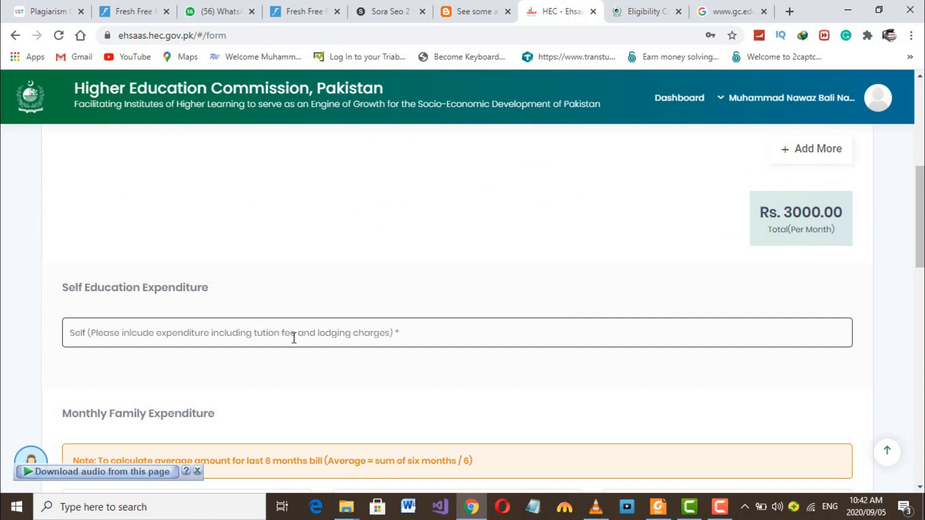
scroll(378, 355, "down", 1)
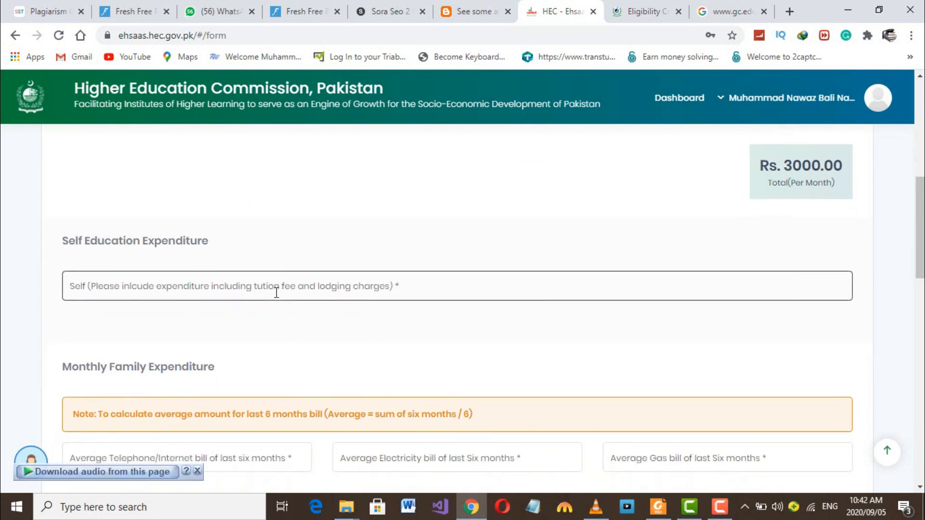
- Type 9000 into Self Education Expenditure, clearing the mistyped digits
left_click(276, 293)
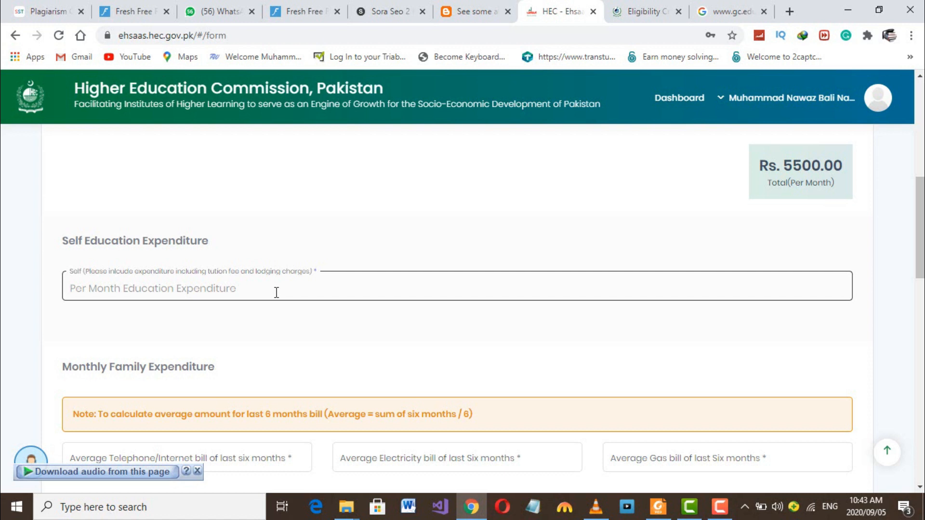
type("1")
key("BackSpace")
type("12")
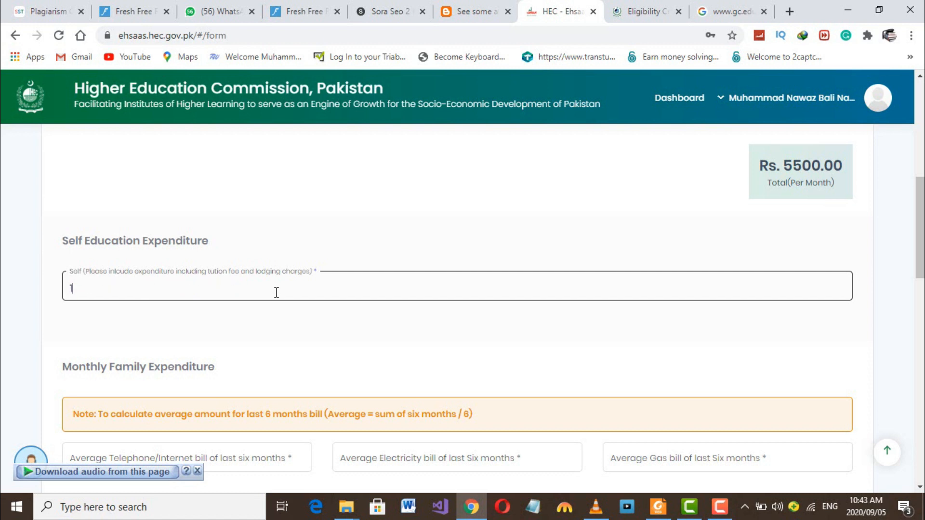
key("BackSpace")
key("BackSpace")
type("8")
key("BackSpace")
type("90000")
key("BackSpace")
- Enter the telephone/internet bill as 5000, electricity as 5000 and gas as 12000
scroll(206, 342, "down", 2)
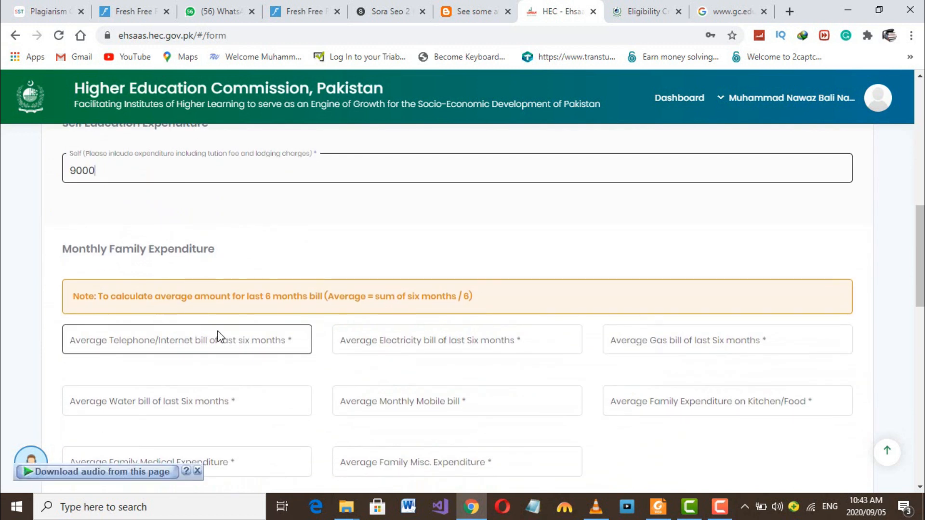
left_click(239, 342)
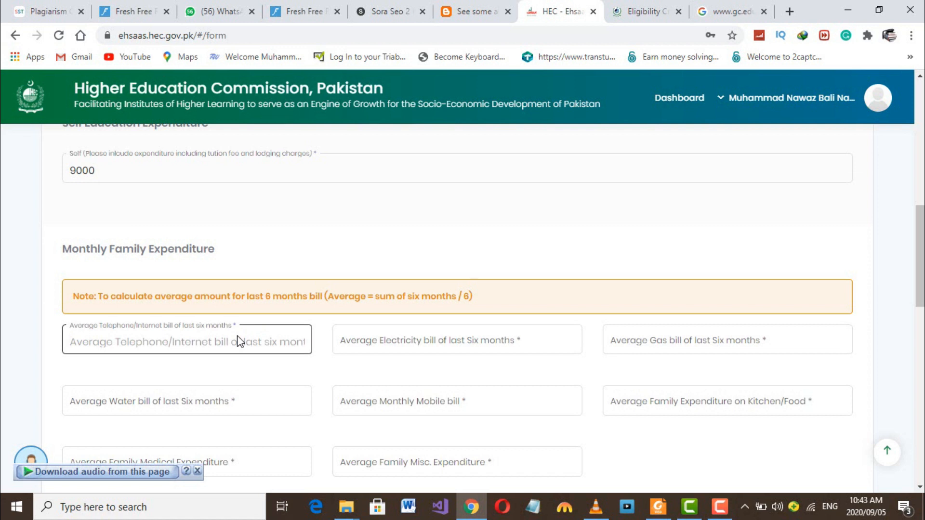
type("300")
left_click(434, 346)
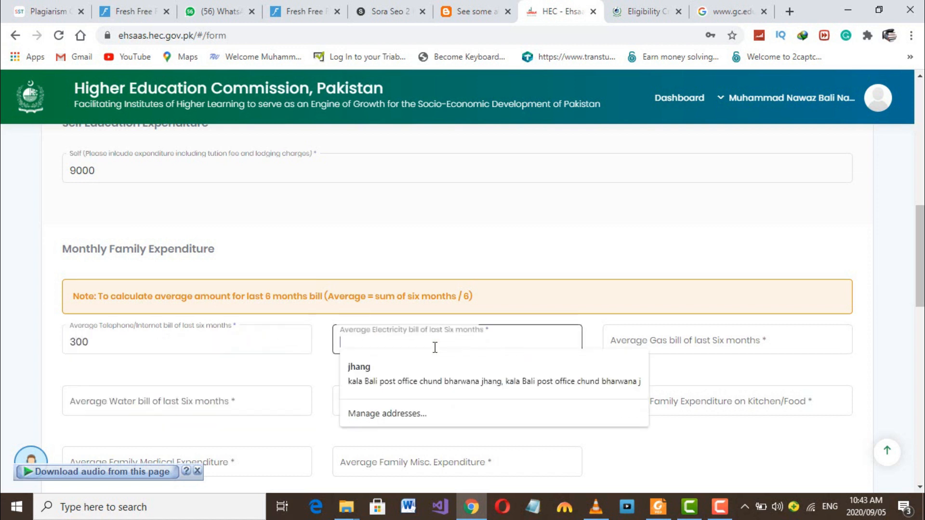
type("600")
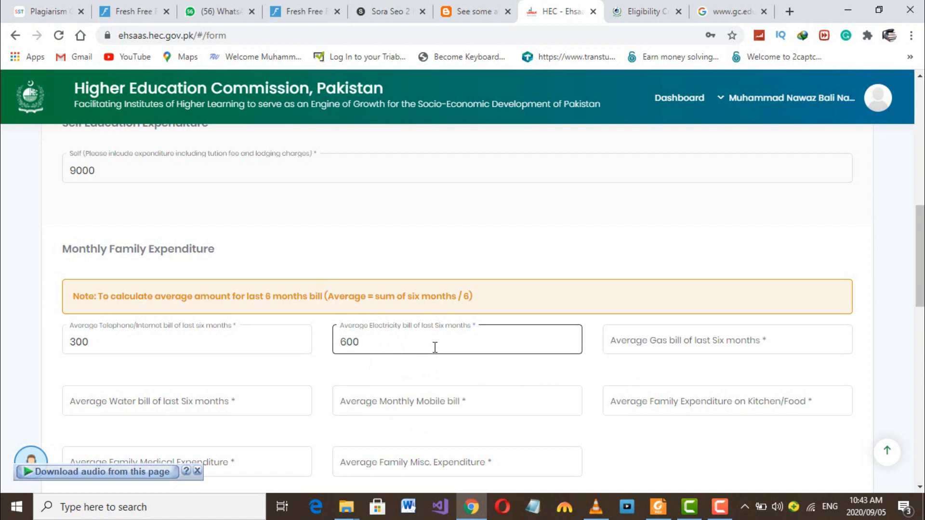
key("BackSpace")
key("BackSpace")
key("BackSpace")
left_click(193, 347)
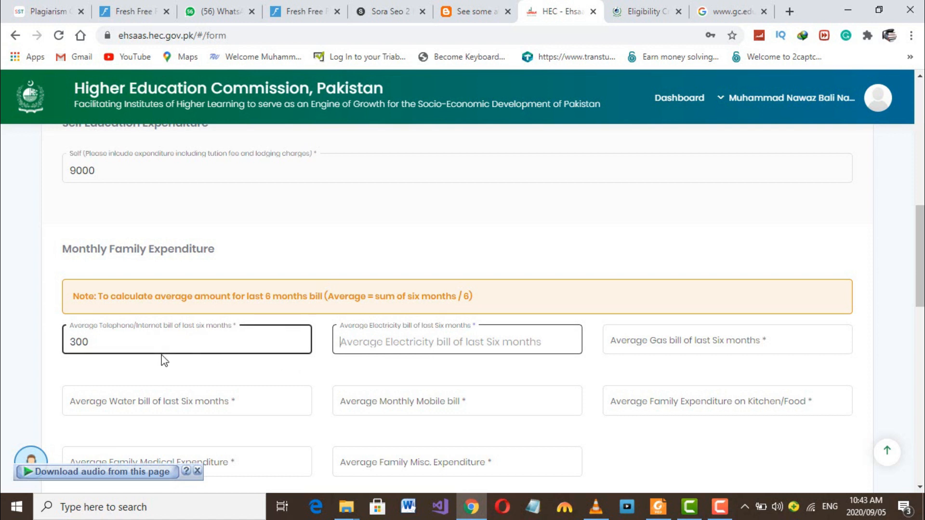
left_click(128, 342)
key("BackSpace")
key("BackSpace")
key("BackSpace")
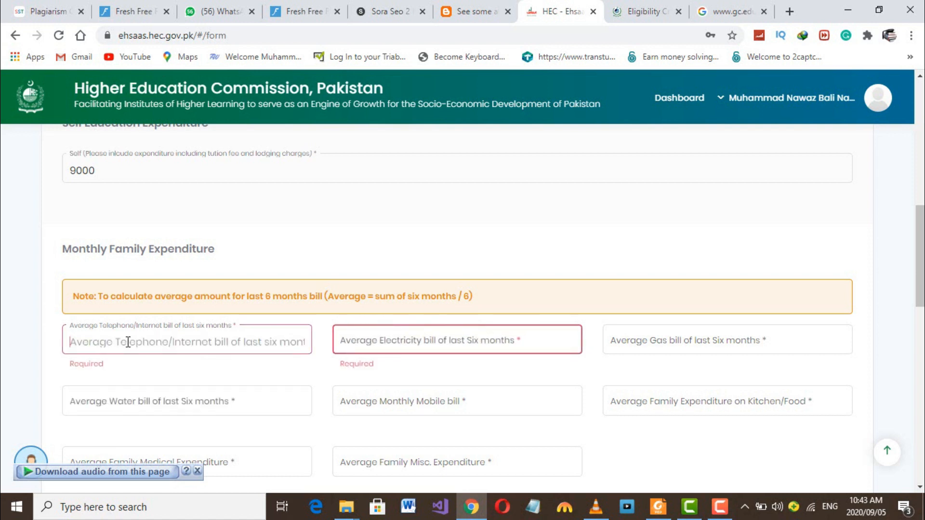
type("5000")
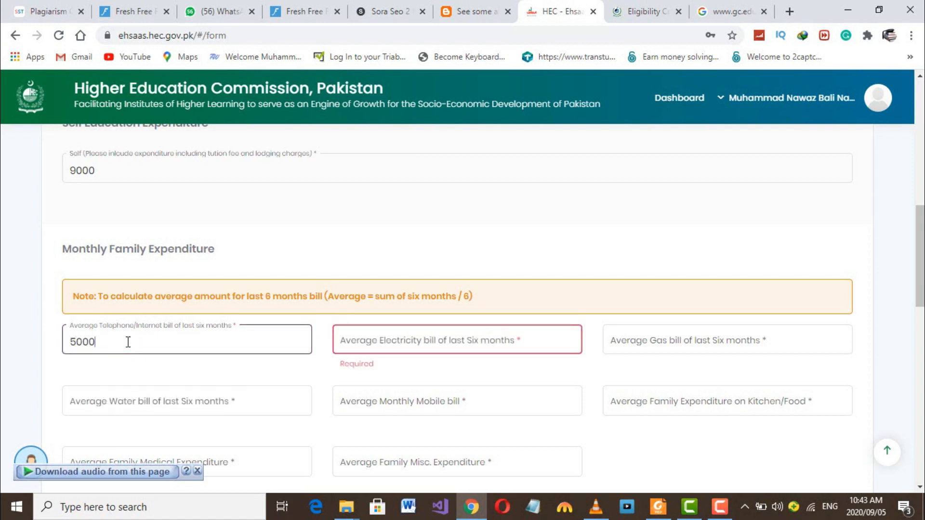
left_click(369, 346)
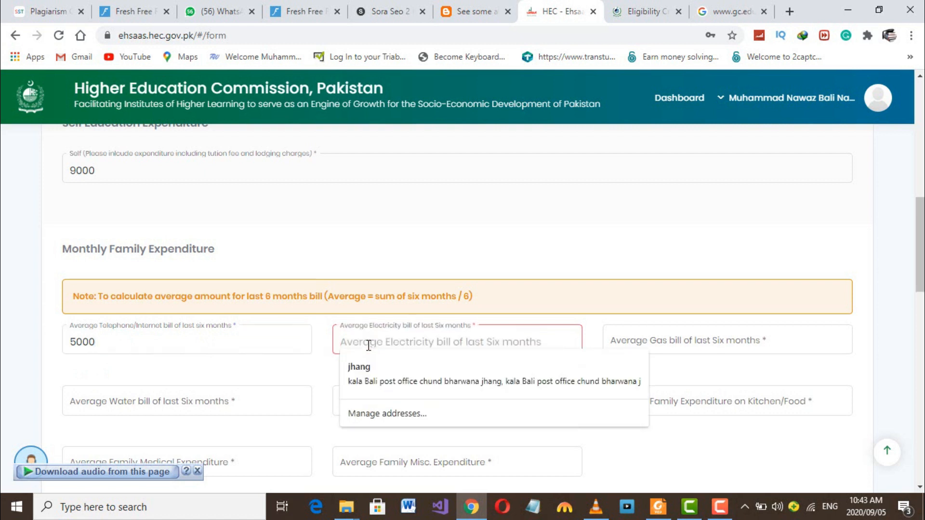
type("5000")
left_click(617, 342)
type("12000")
- Enter water 0, mobile 1200, kitchen 12000, medical 1200 and miscellaneous 1200
left_click(228, 402)
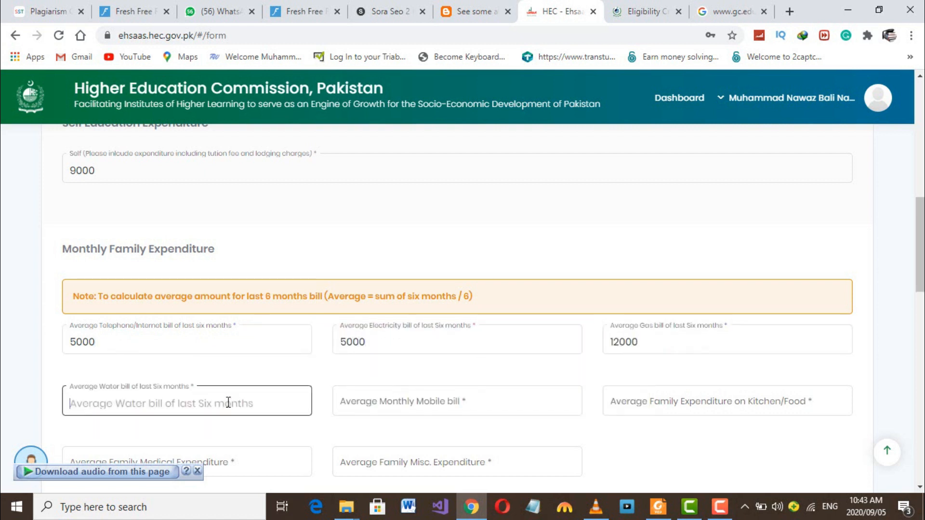
scroll(228, 402, "down", 1)
left_click(414, 357)
left_click(681, 365)
left_click(202, 356)
type("0")
left_click(424, 355)
type("12000")
key("BackSpace")
left_click(661, 356)
type("12000")
scroll(661, 356, "down", 2)
left_click(206, 310)
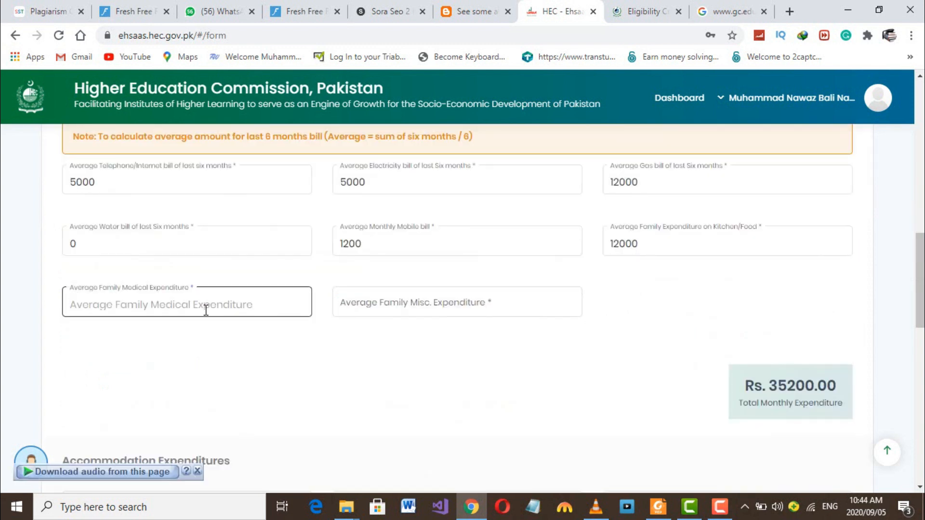
type("1200")
left_click(391, 304)
type("1200")
scroll(381, 318, "up", 1)
scroll(373, 313, "down", 1)
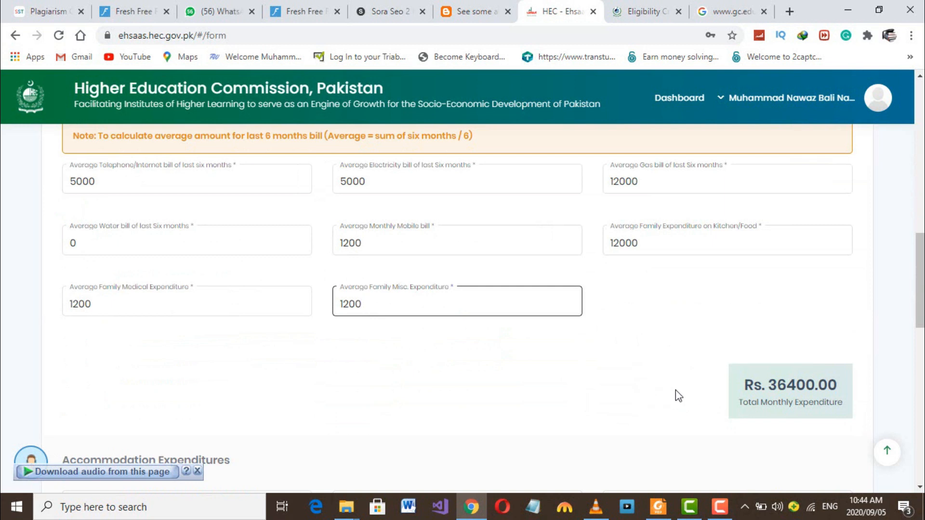
scroll(677, 395, "down", 4)
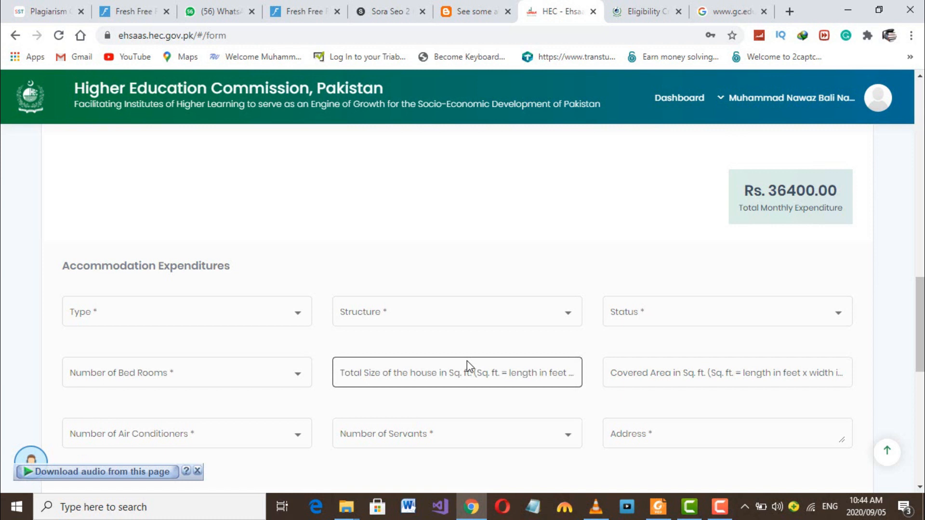
- Set accommodation to Village House, Semi Pucca House, Self Owned, with 4-6 bedrooms
left_click(306, 313)
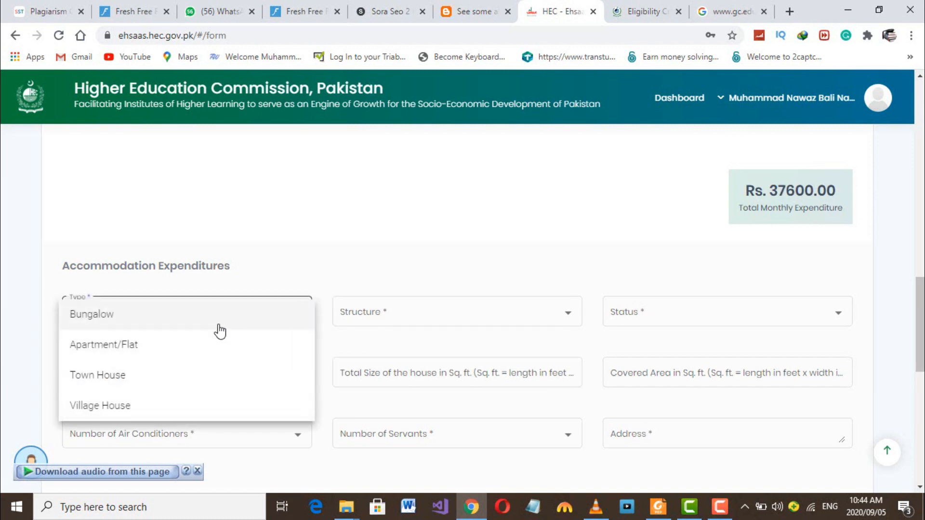
scroll(165, 380, "down", 1)
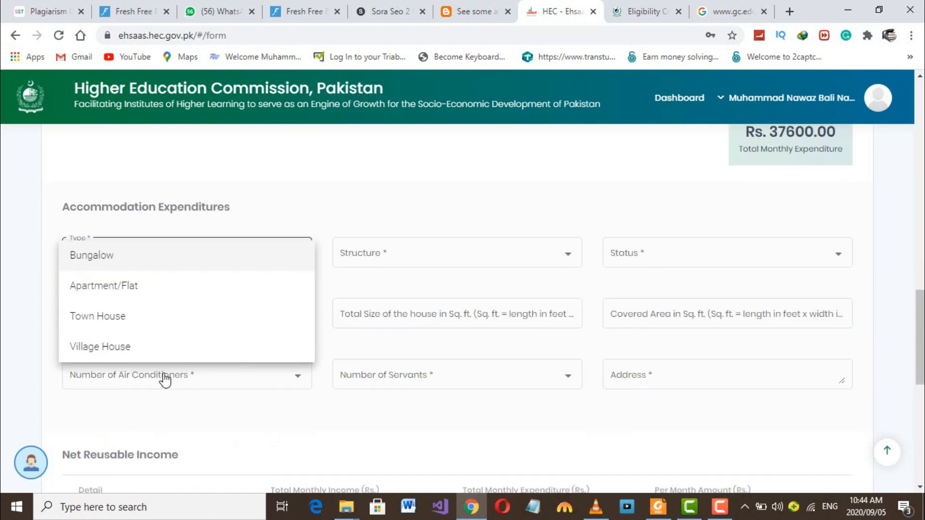
left_click(163, 346)
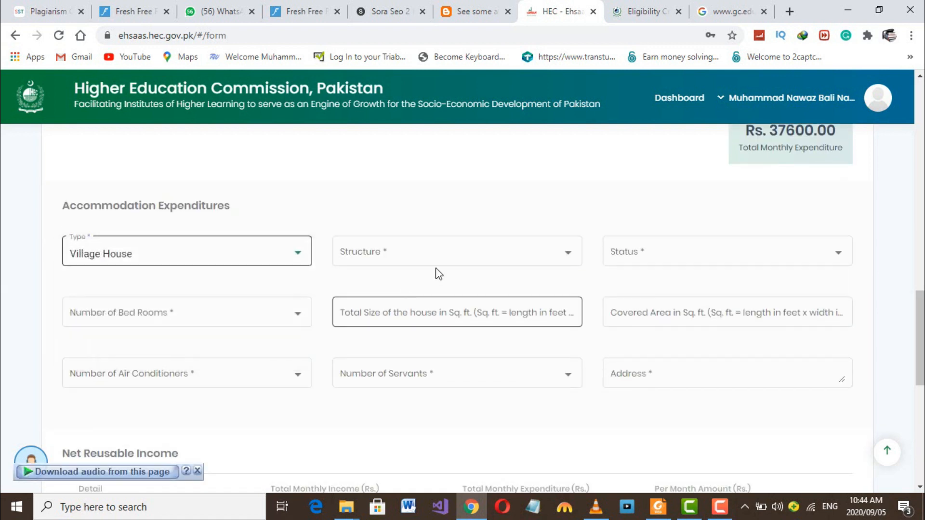
left_click(475, 252)
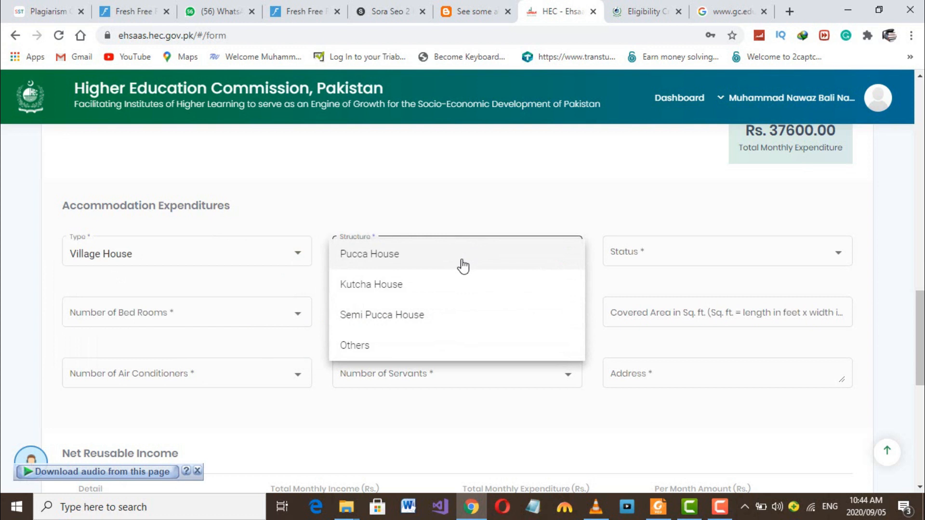
left_click(398, 314)
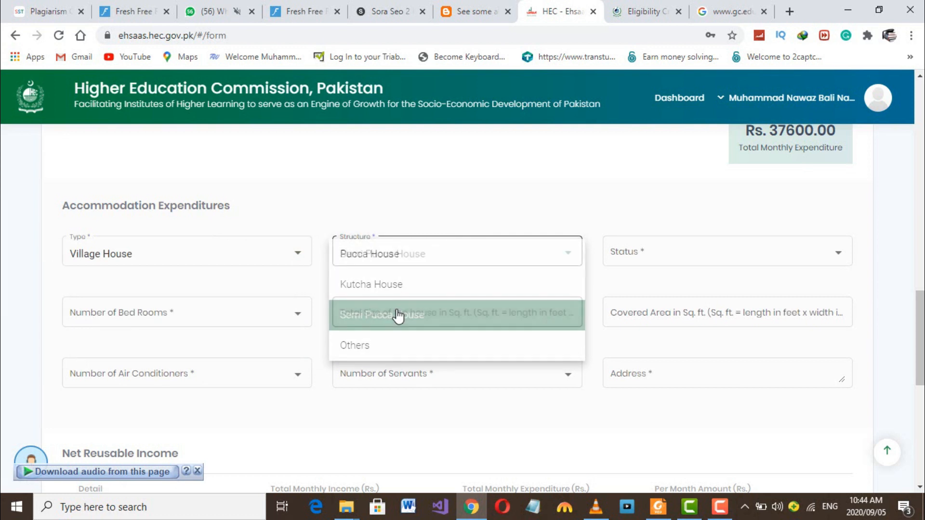
left_click(678, 262)
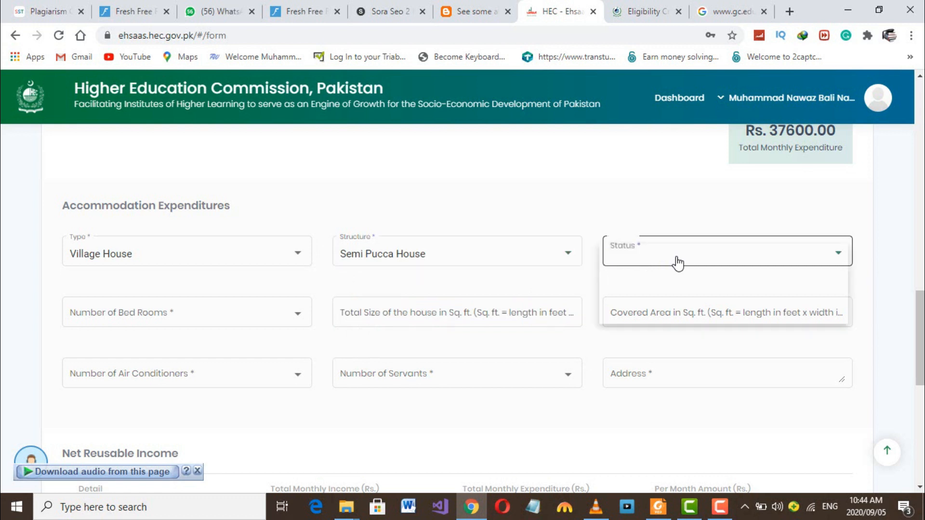
left_click(646, 289)
left_click(143, 315)
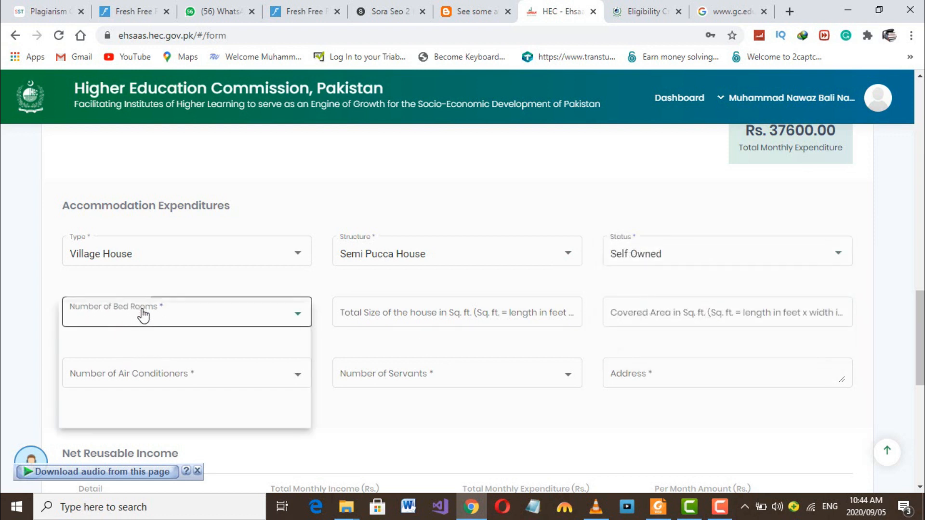
left_click(163, 380)
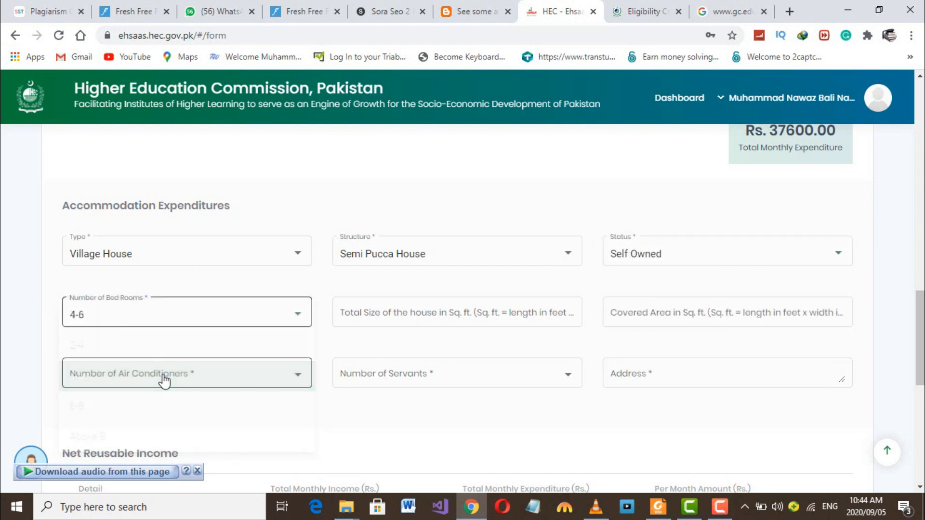
- Enter house size 500, covered area 500, 0 ACs, 0 servants and address 'jhang'
left_click(364, 312)
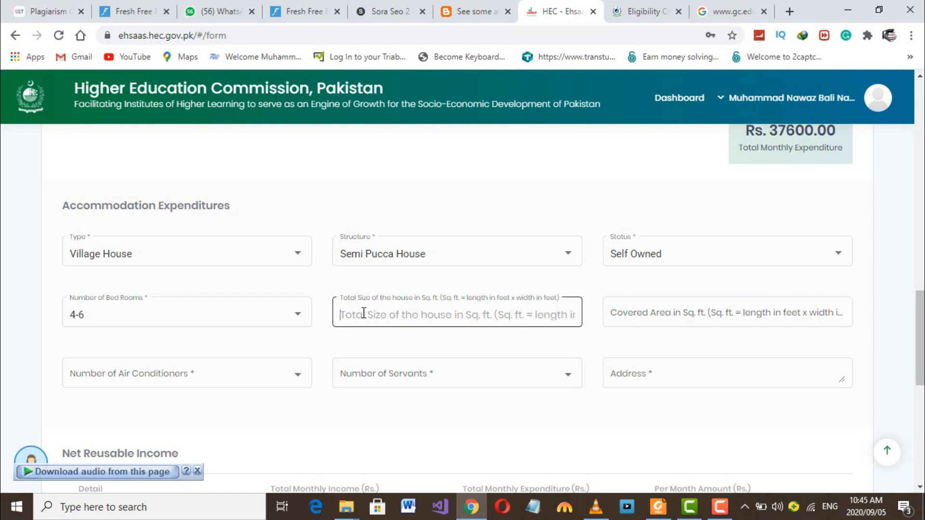
type("500")
left_click(691, 311)
type("500")
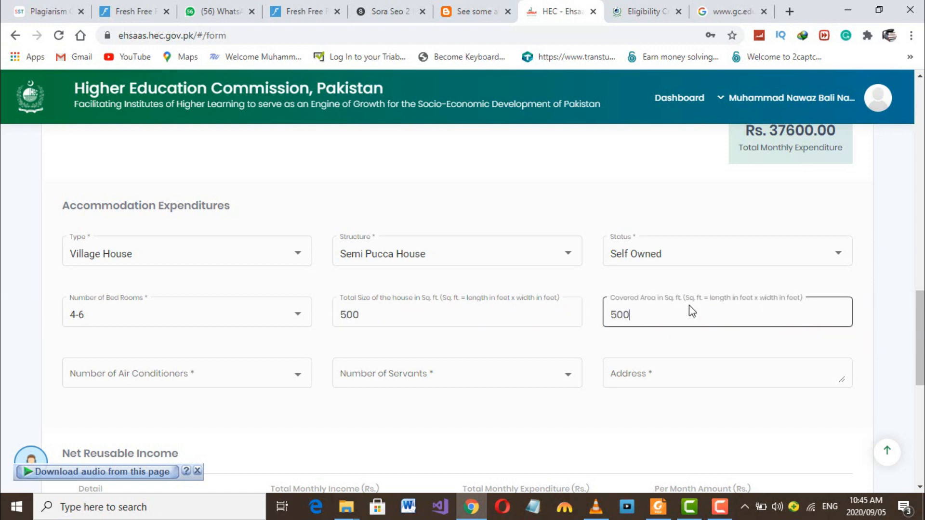
left_click(161, 378)
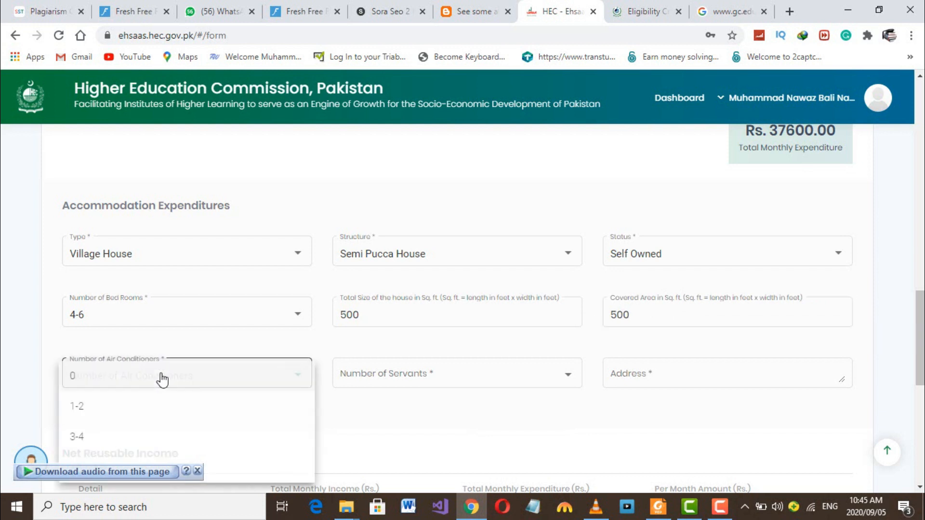
left_click(131, 394)
left_click(438, 393)
left_click(386, 390)
left_click(629, 377)
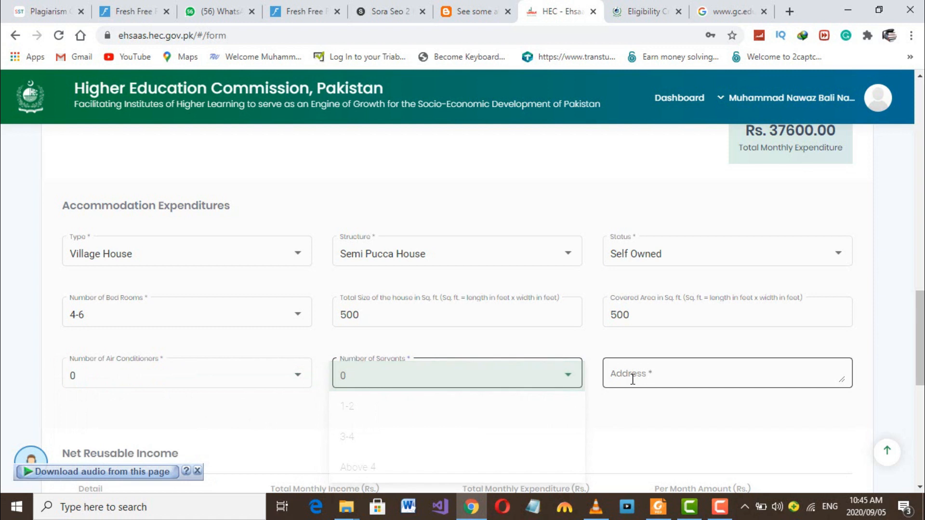
type("jhang")
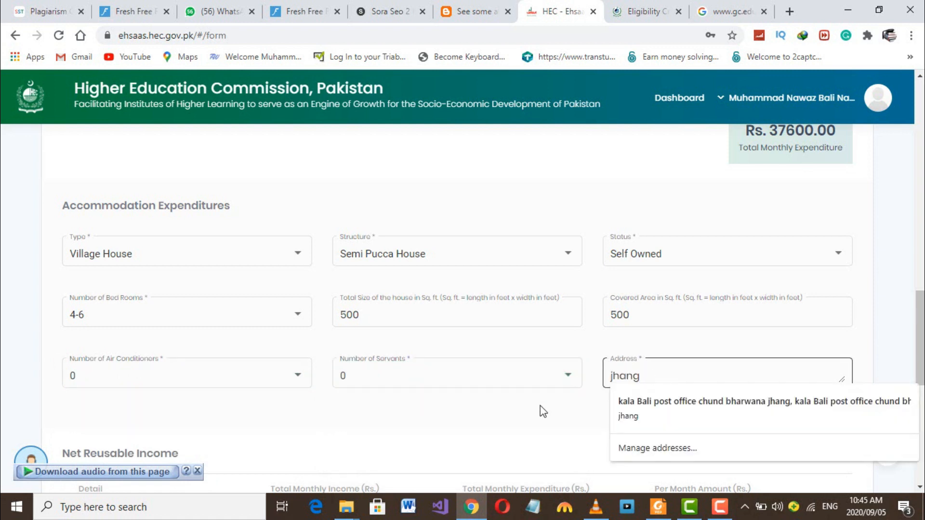
scroll(539, 406, "down", 3)
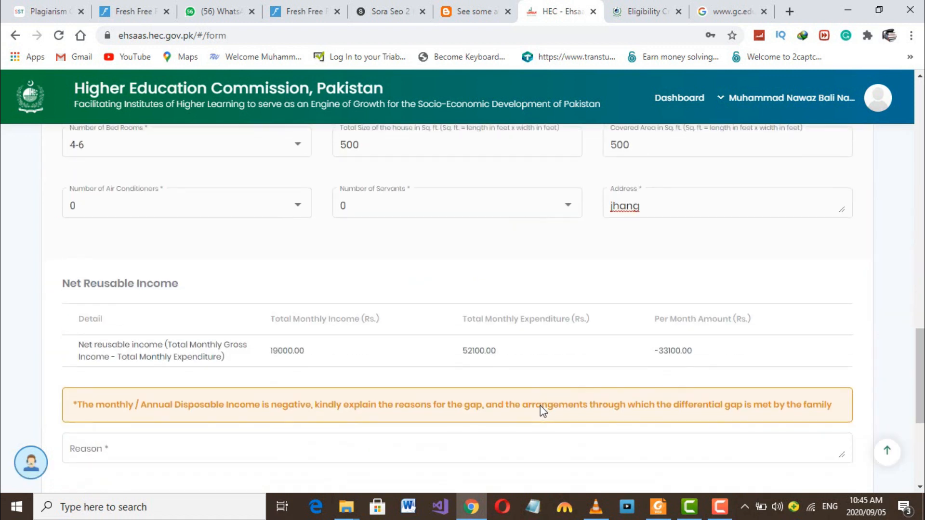
- Give 'i use to work in part time' as the reason for negative disposable income
scroll(353, 354, "down", 1)
scroll(388, 289, "down", 2)
left_click(324, 296)
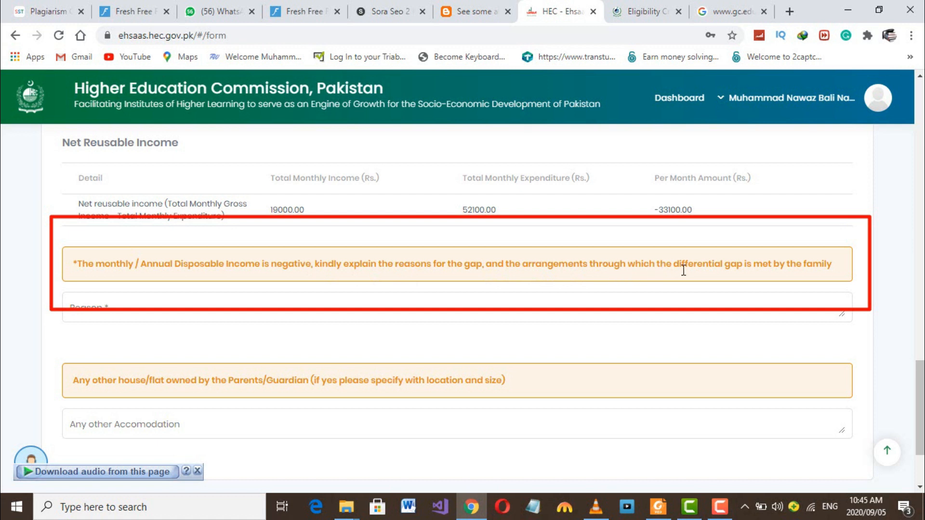
scroll(626, 257, "up", 1)
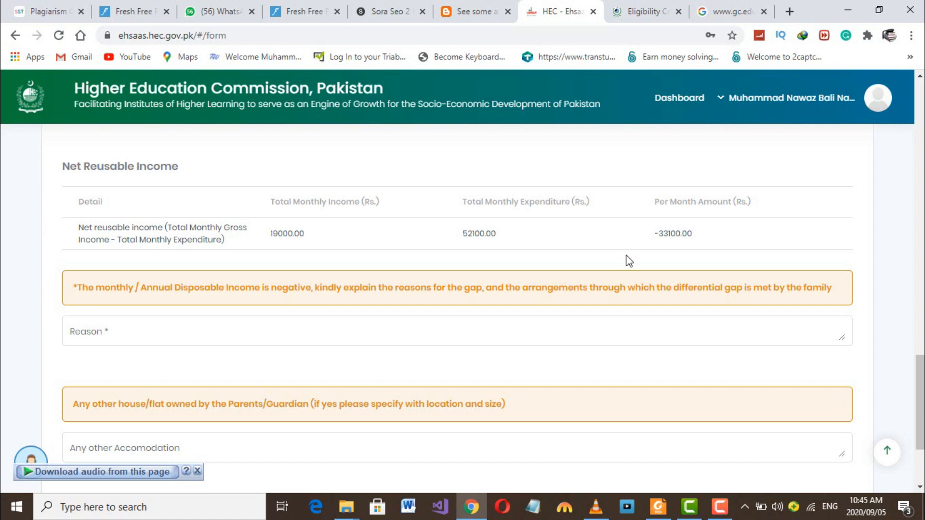
left_click(222, 337)
type("i use w")
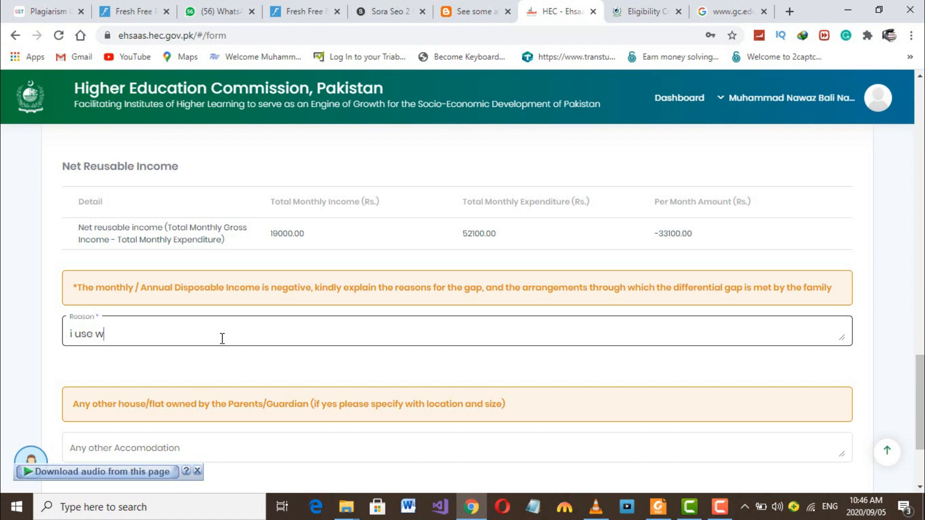
key("BackSpace")
type("to work  in part ")
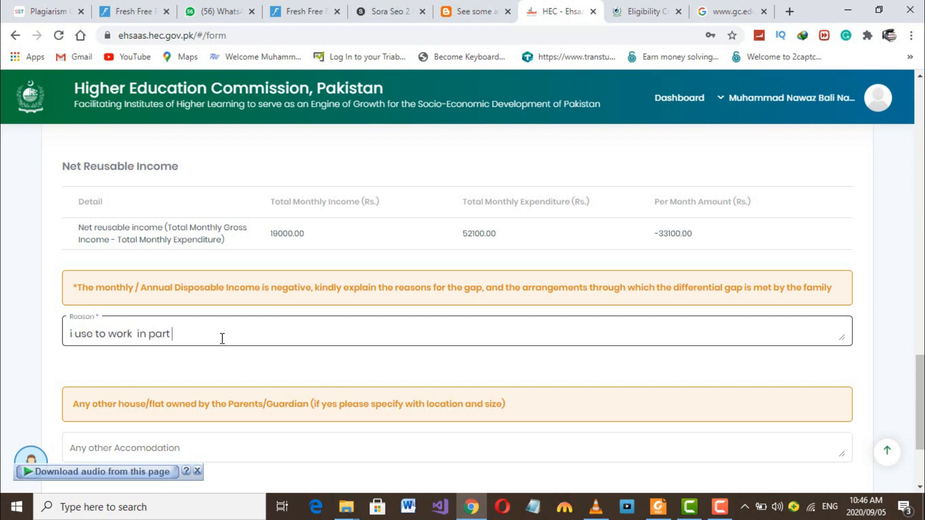
type("time")
scroll(222, 340, "down", 1)
scroll(221, 339, "down", 1)
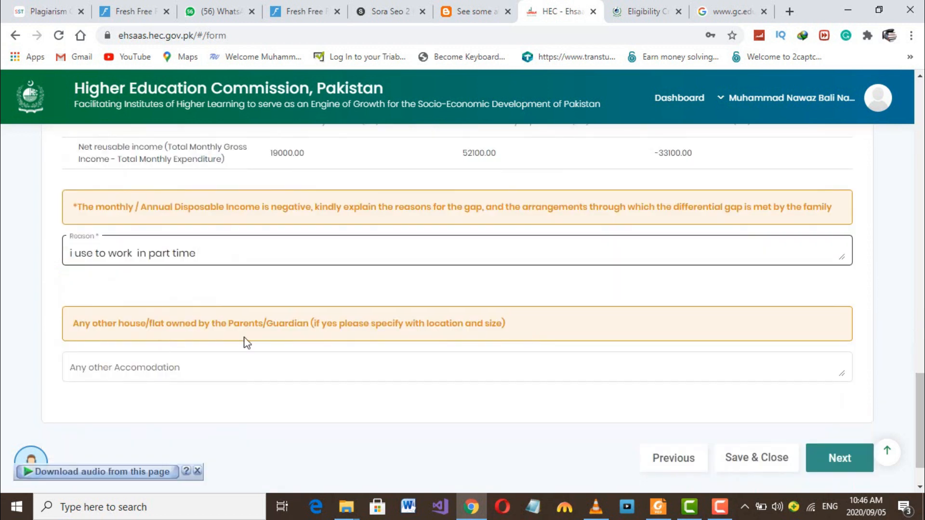
left_click(195, 375)
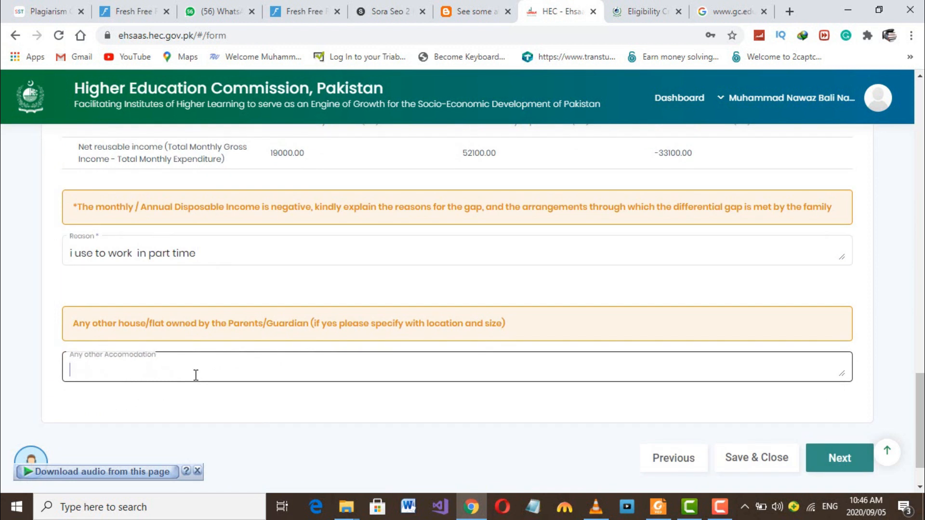
- Answer 'no' to other accommodation and review the entered bill amounts
type("no")
scroll(233, 309, "up", 6)
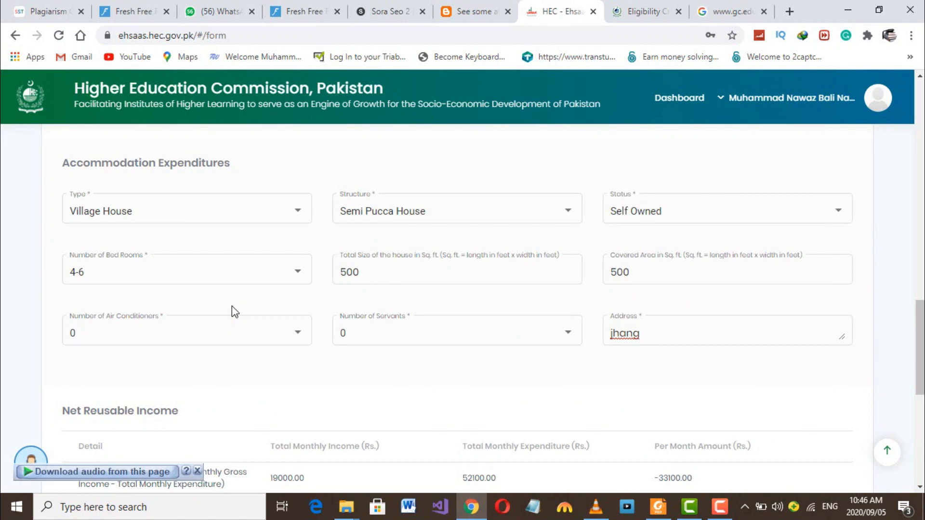
scroll(232, 306, "up", 6)
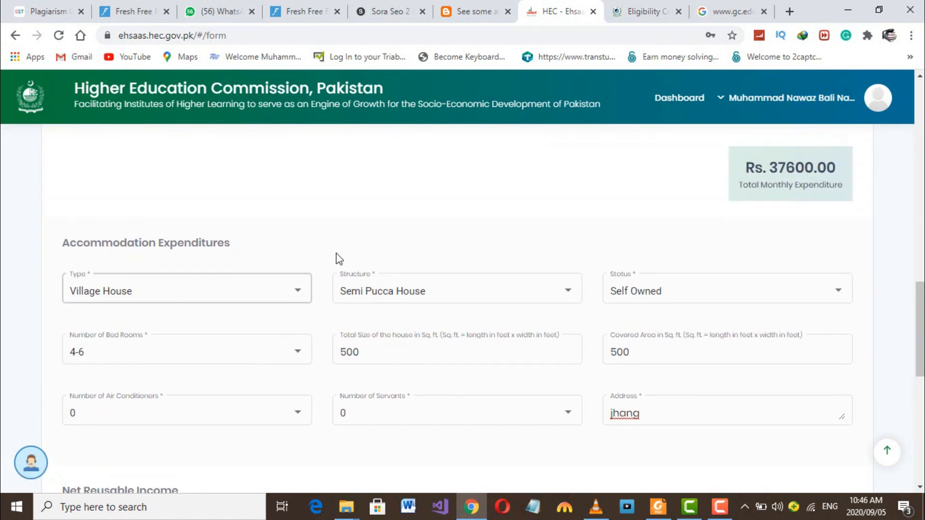
scroll(348, 255, "up", 10)
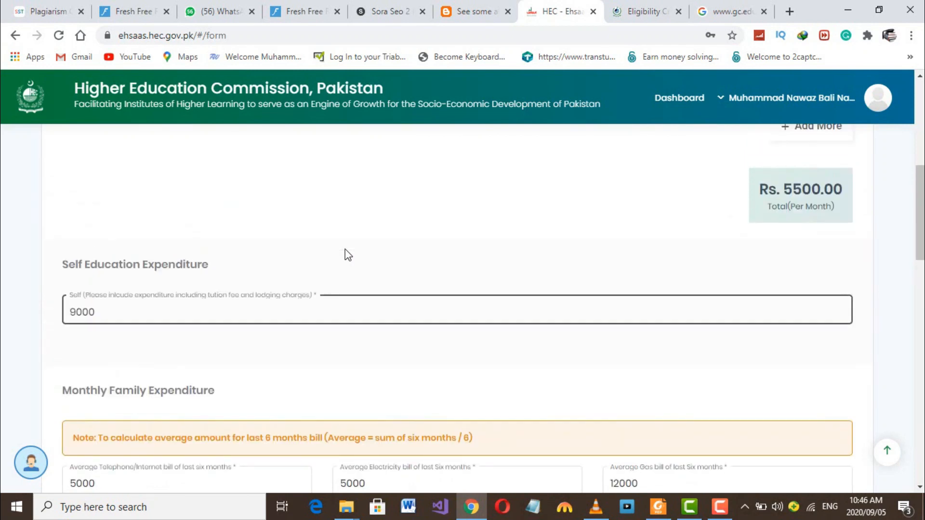
scroll(347, 254, "up", 2)
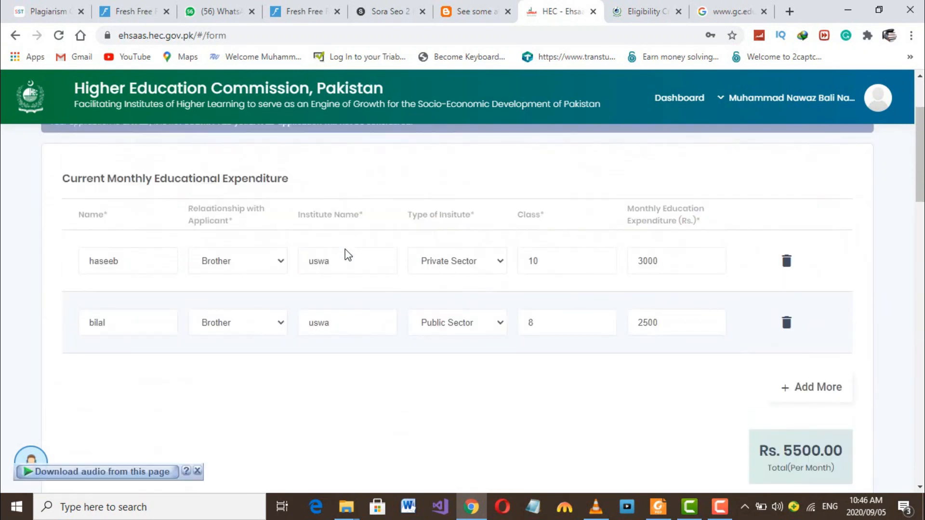
scroll(346, 251, "down", 7)
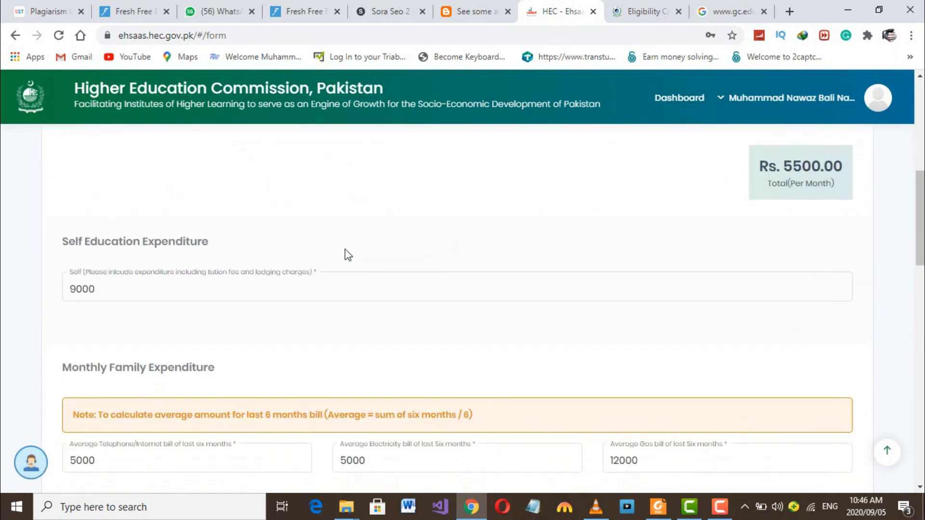
scroll(345, 250, "down", 2)
left_click(284, 285)
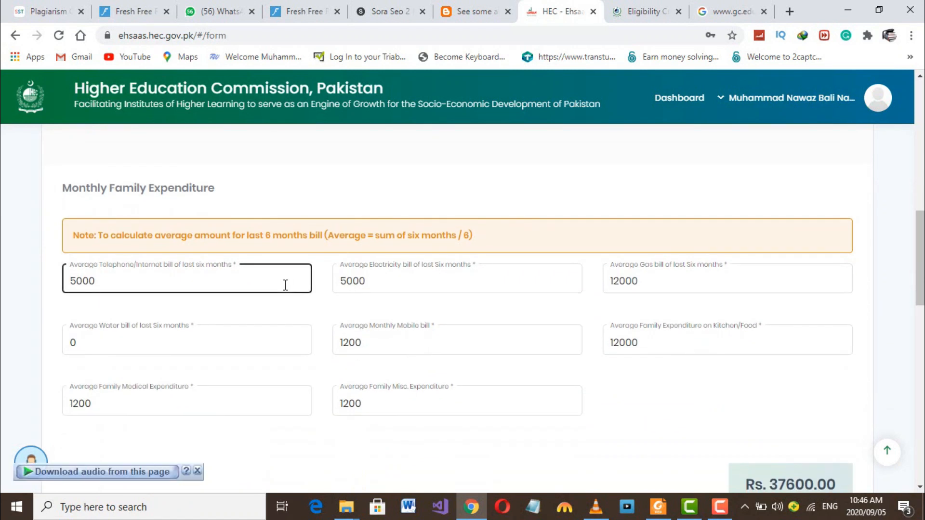
scroll(285, 285, "down", 1)
scroll(285, 285, "down", 2)
scroll(286, 285, "up", 2)
left_click(285, 285)
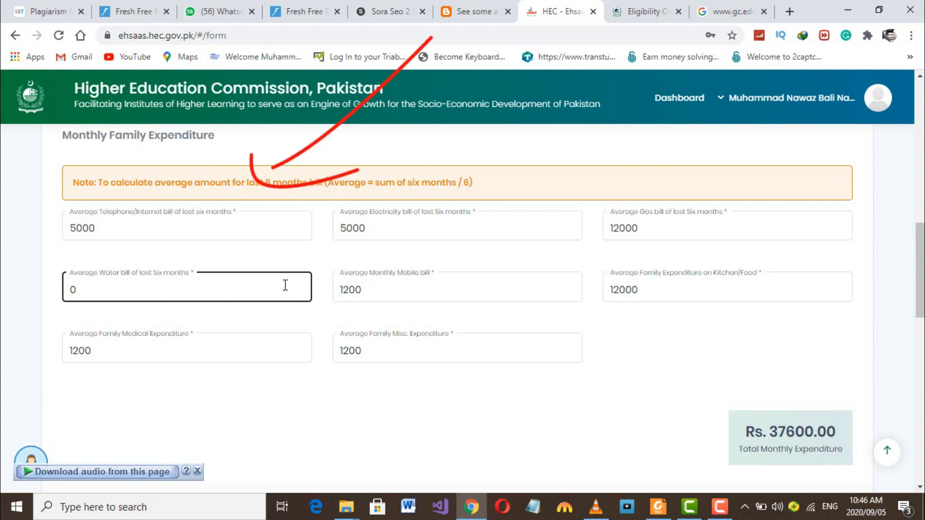
left_click(175, 223)
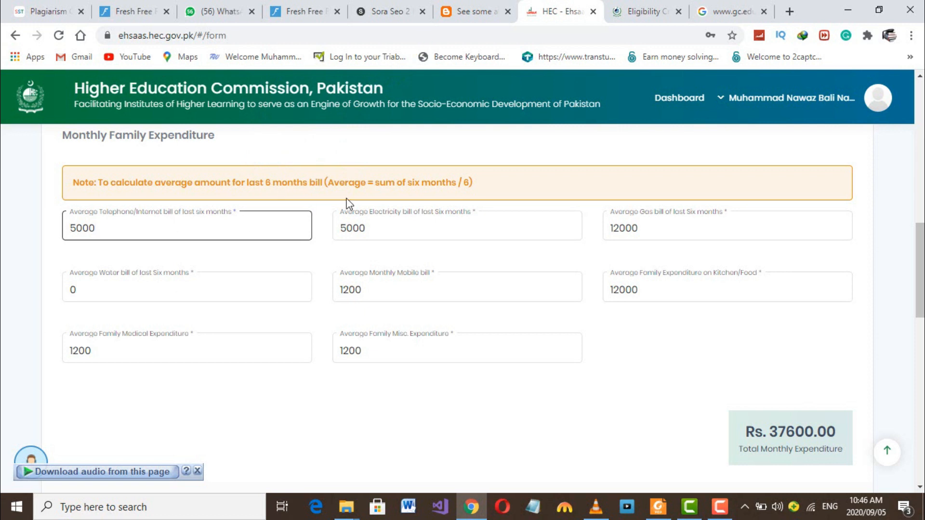
- Save the Expenditure step and continue to Asset Details
scroll(465, 268, "down", 5)
scroll(466, 268, "down", 10)
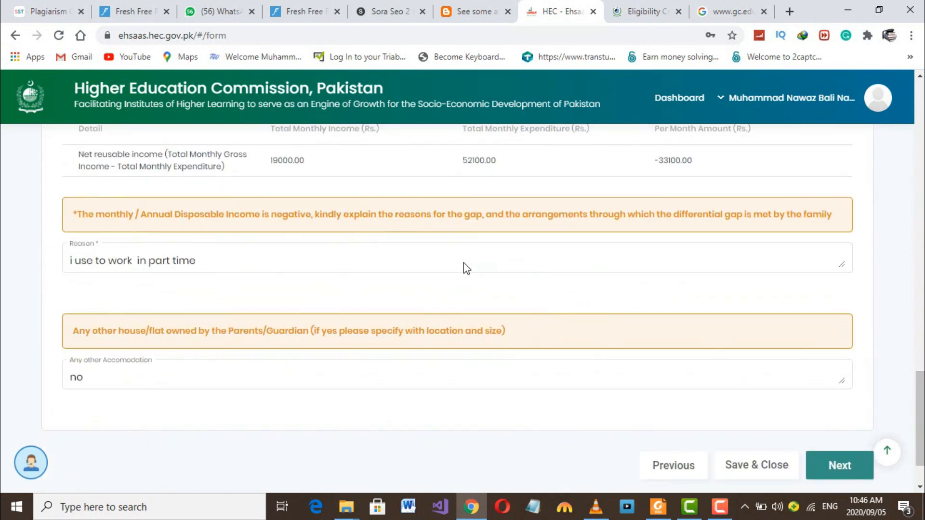
left_click(840, 400)
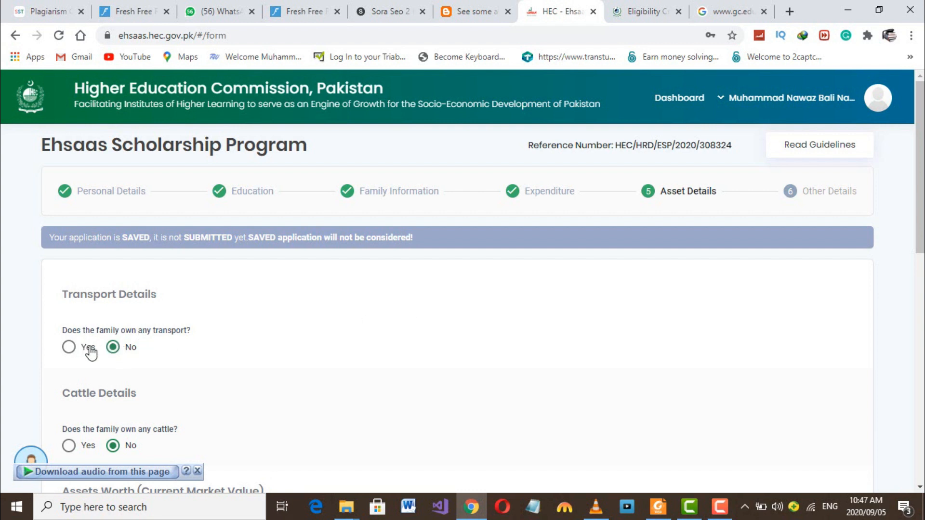
- Mark Yes for transport and add a Bike row: 70 CC, quantity 1, value 32000
left_click(73, 350)
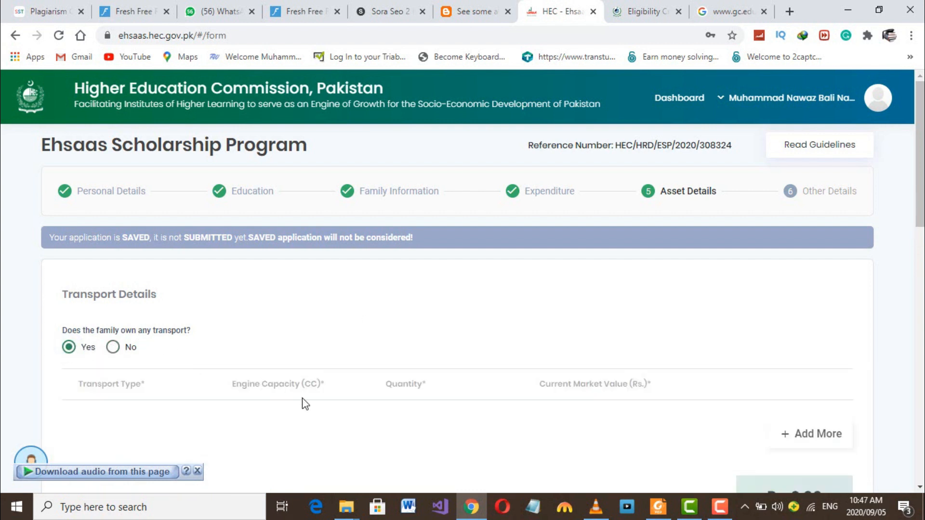
left_click(804, 437)
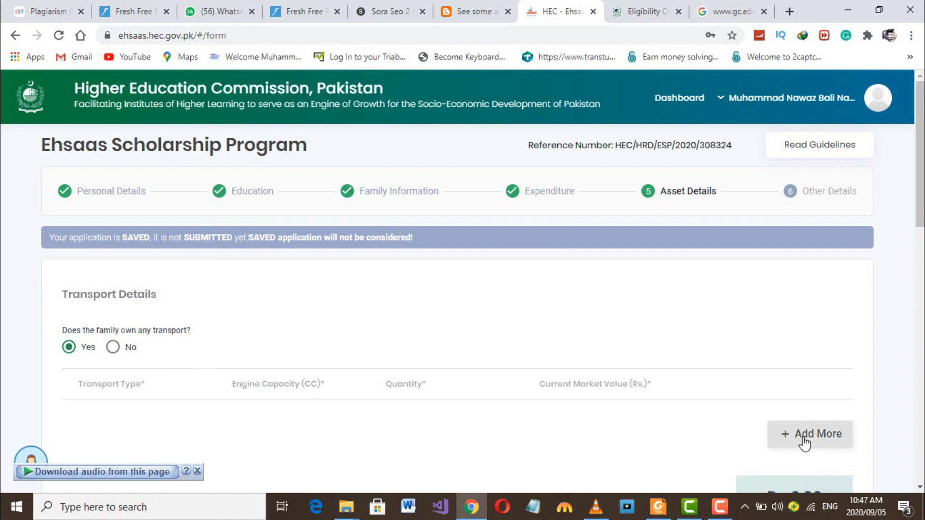
scroll(521, 396, "down", 4)
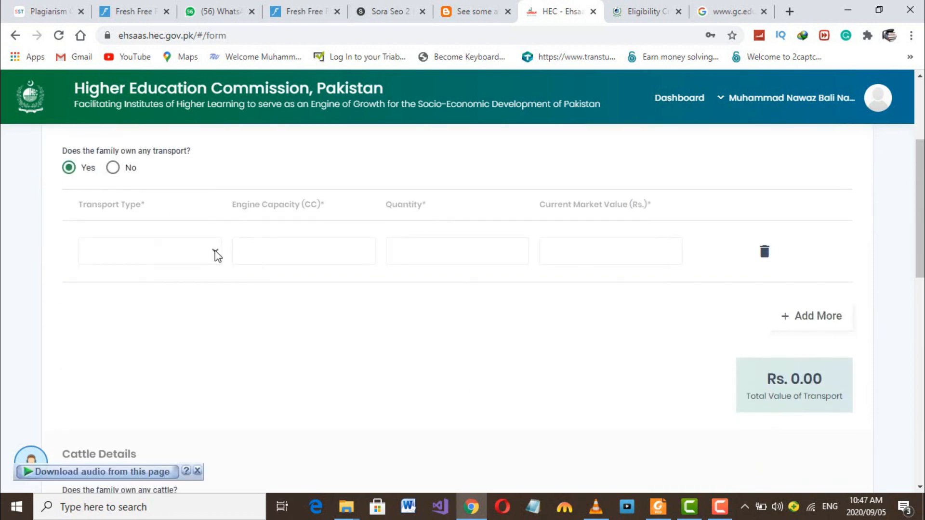
left_click(215, 250)
left_click(167, 281)
left_click(304, 248)
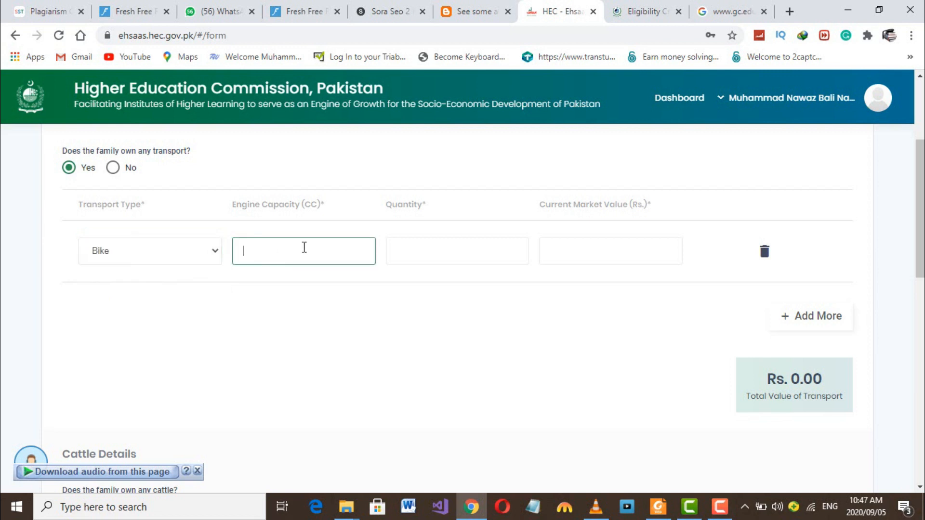
type("70")
left_click(424, 259)
type("1")
left_click(564, 256)
type("32000")
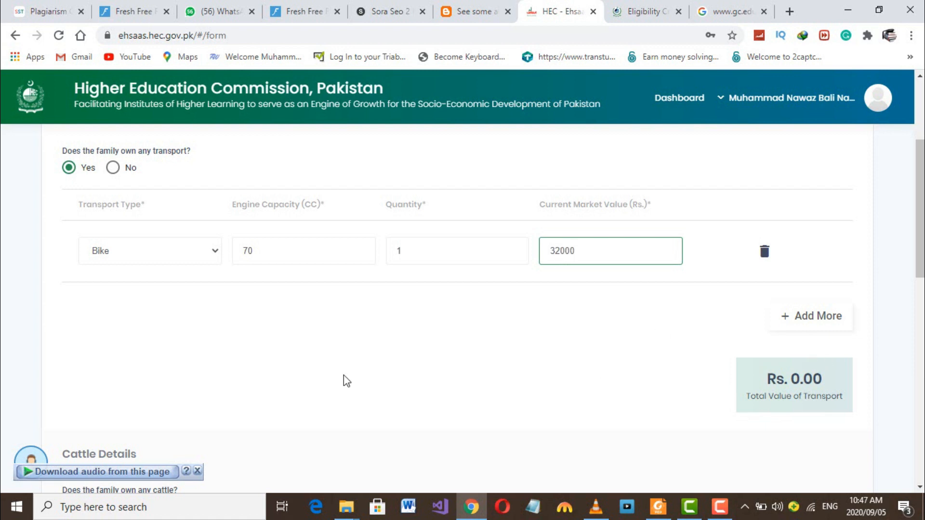
scroll(343, 380, "down", 4)
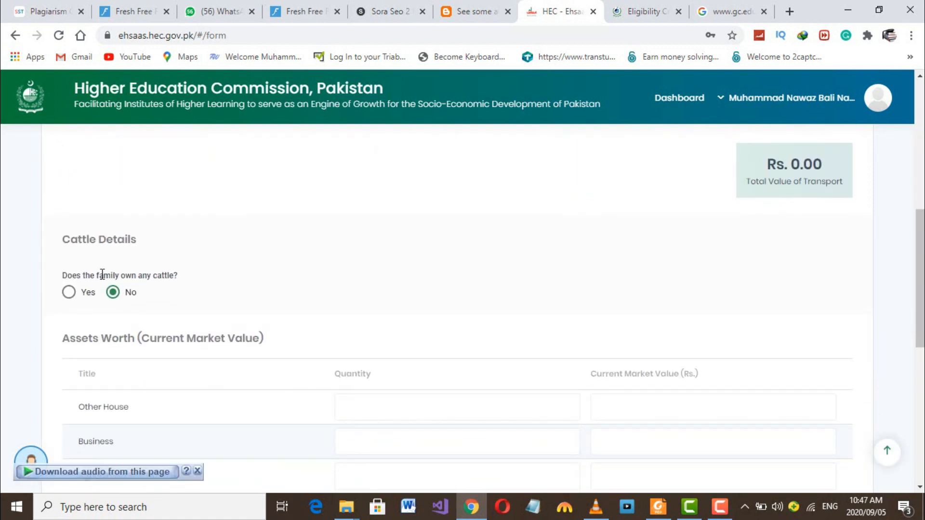
- Leave cattle at No and enter 2 acres of agriculture land worth 200000
left_click(75, 291)
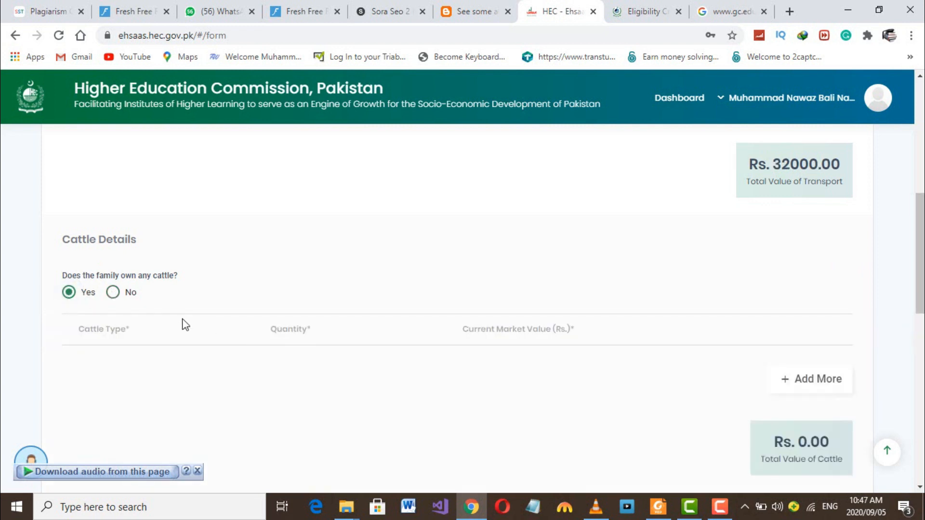
left_click(112, 292)
scroll(285, 305, "down", 3)
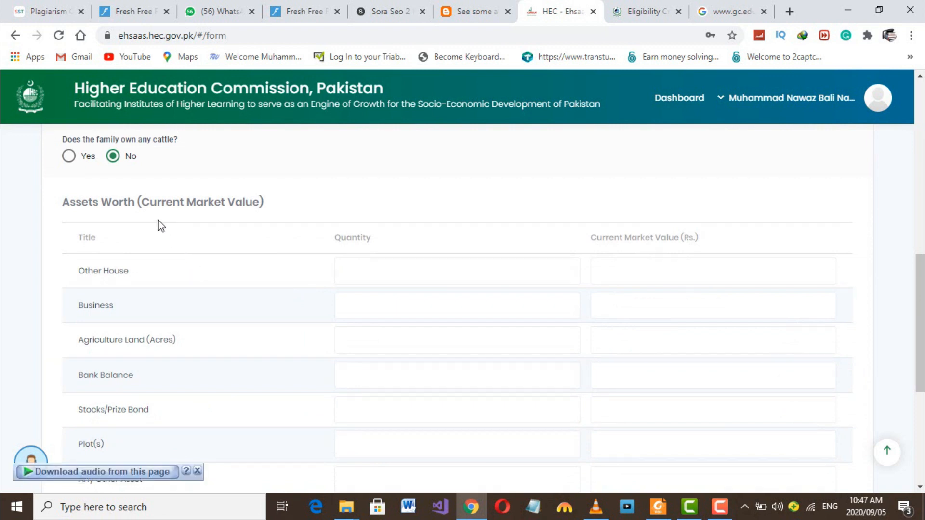
left_click(399, 279)
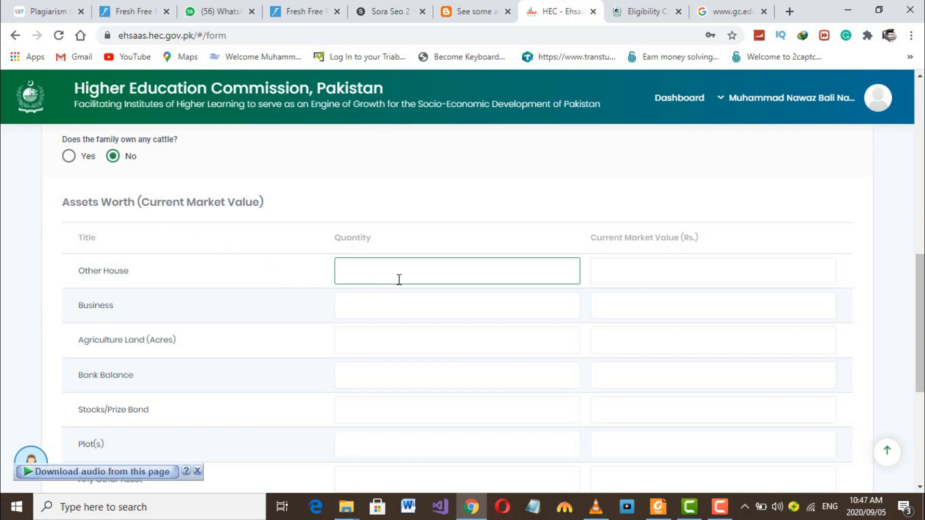
left_click(652, 272)
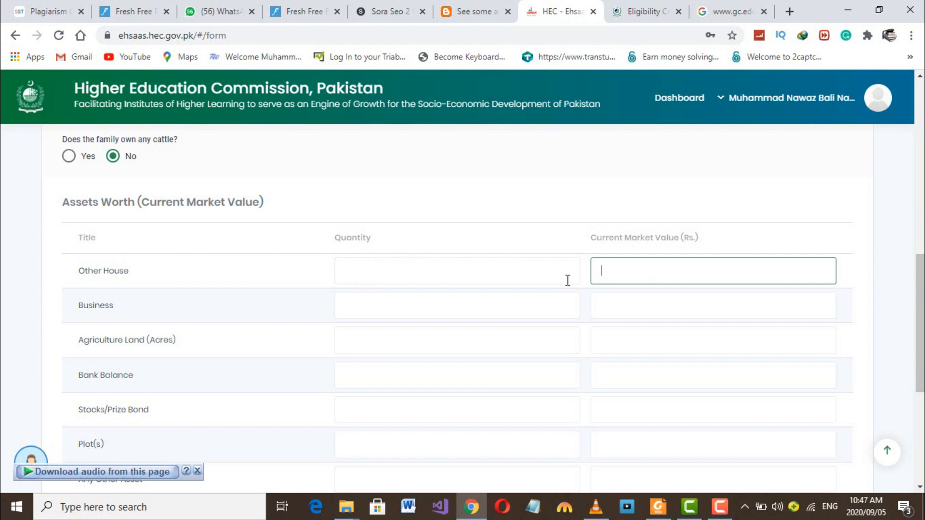
left_click(390, 343)
type("2")
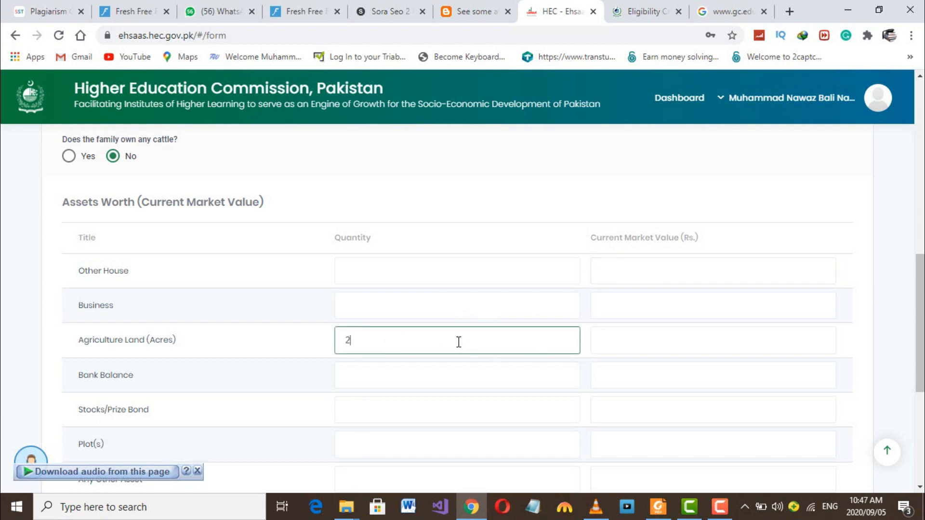
left_click(659, 341)
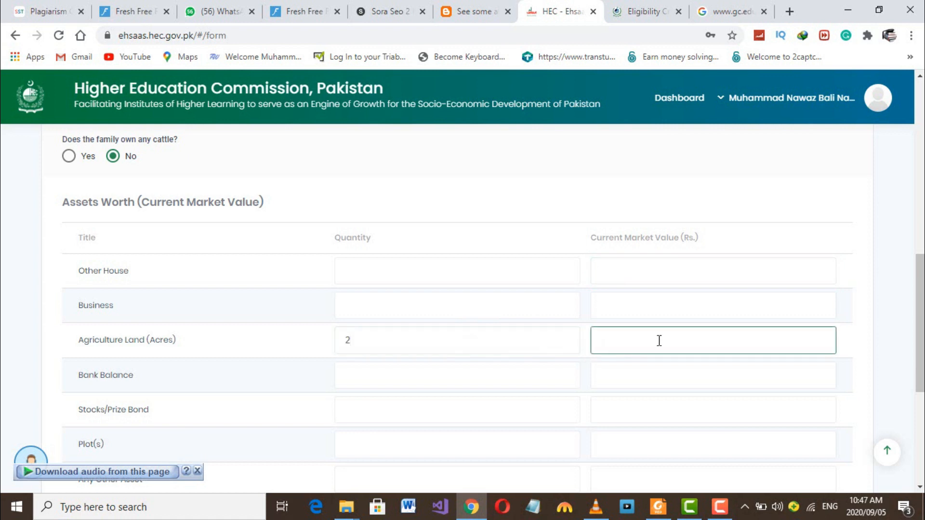
type("200000")
- Save the asset details and continue to the Other Details step
scroll(535, 376, "down", 1)
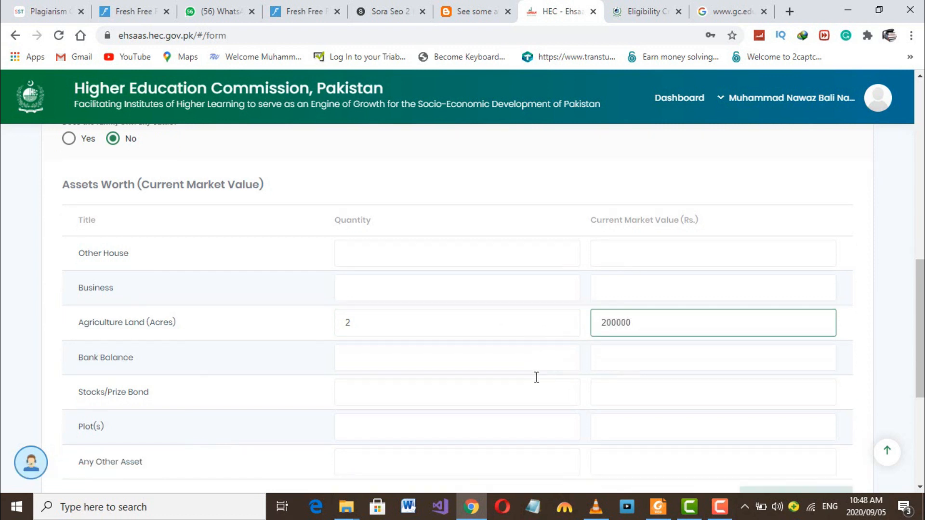
scroll(367, 348, "down", 1)
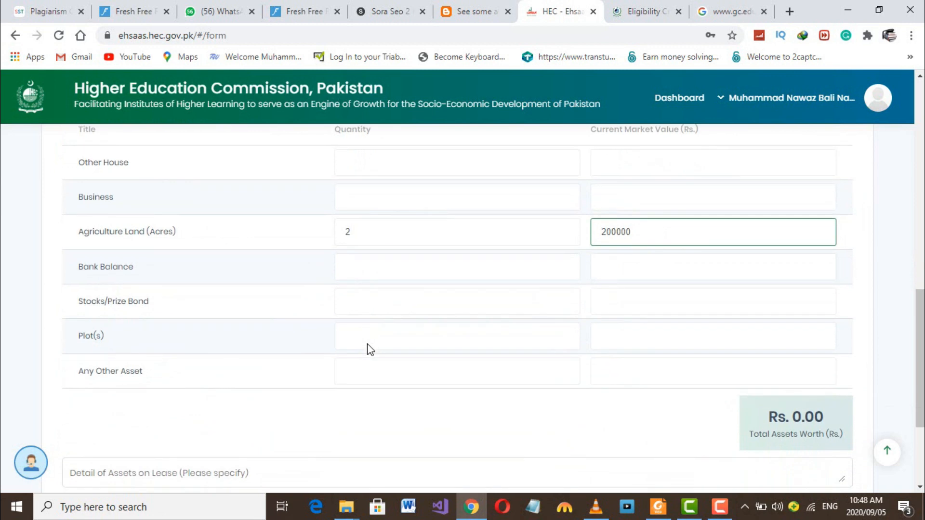
scroll(335, 361, "down", 3)
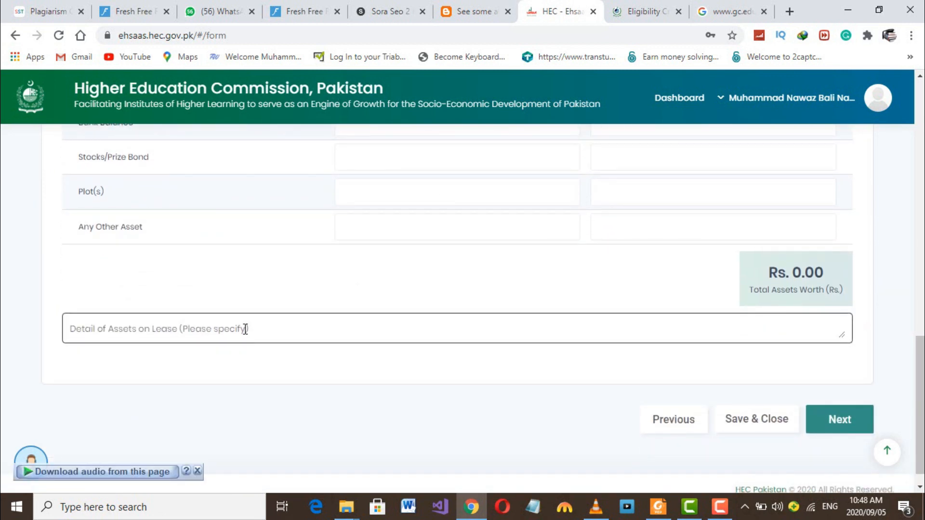
left_click(833, 421)
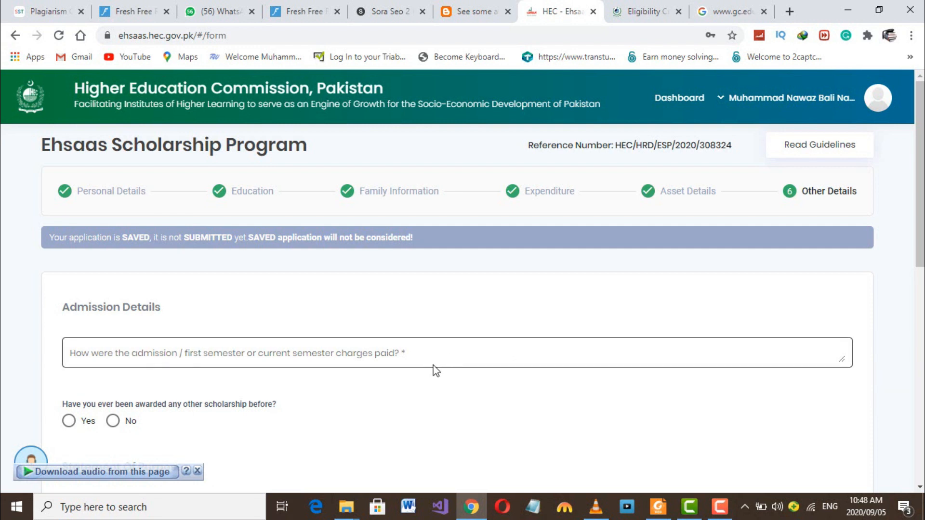
- Enter 60000 as the admission charges
scroll(433, 372, "down", 3)
scroll(354, 337, "up", 1)
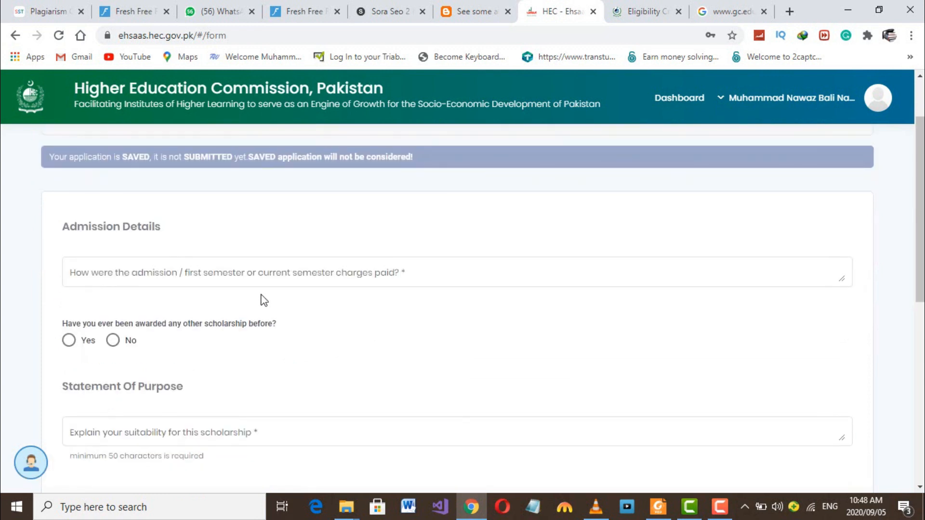
left_click(234, 284)
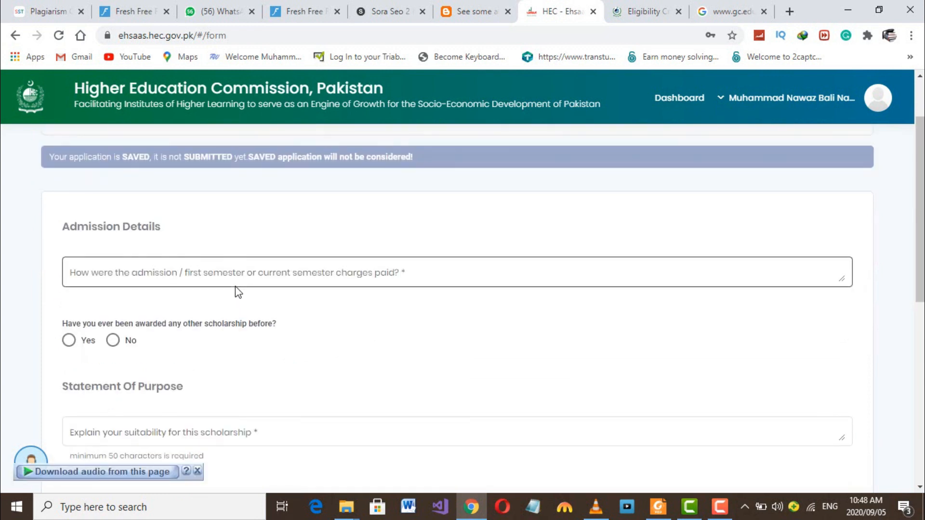
left_click(268, 277)
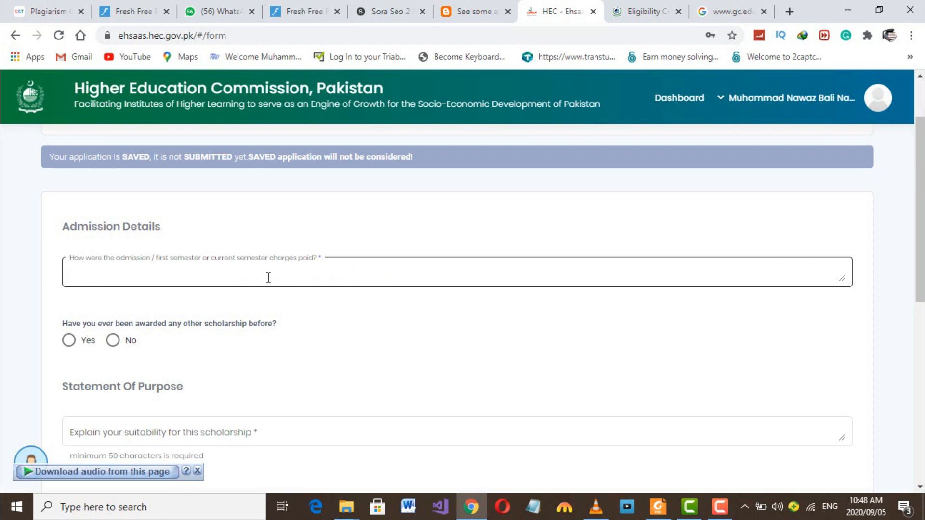
type("60000")
- Answer No to having held a previous scholarship and begin the statement of purpose
left_click(71, 341)
left_click(114, 341)
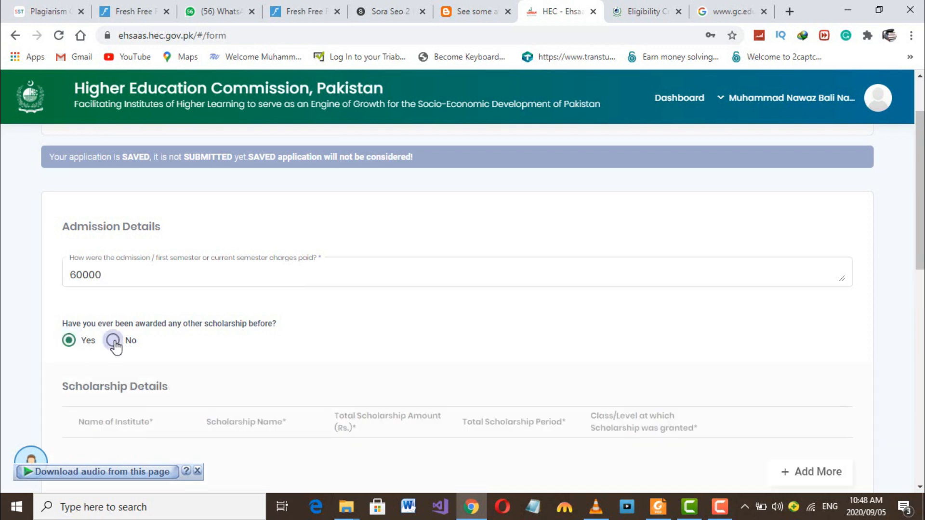
scroll(210, 359, "down", 2)
left_click(184, 288)
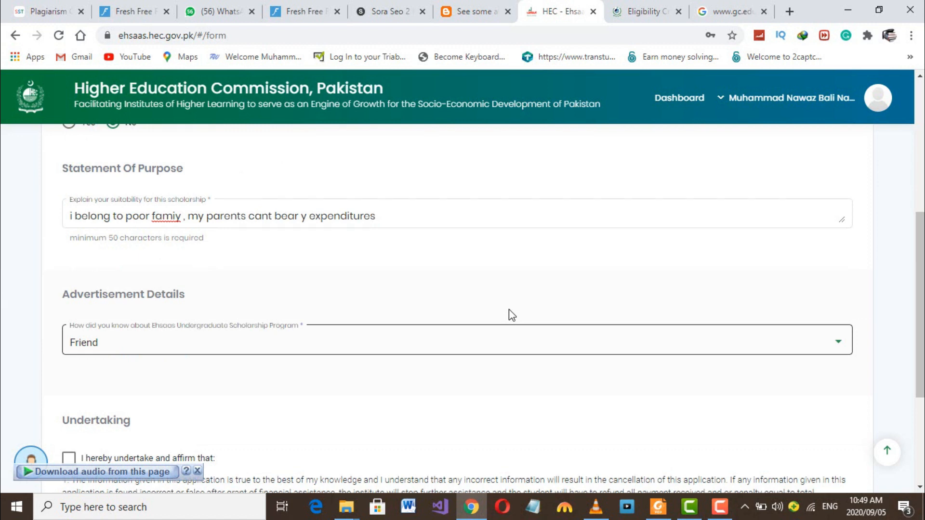
- Finish the statement of purpose and set the program source to Scholar of this program
left_click(345, 217)
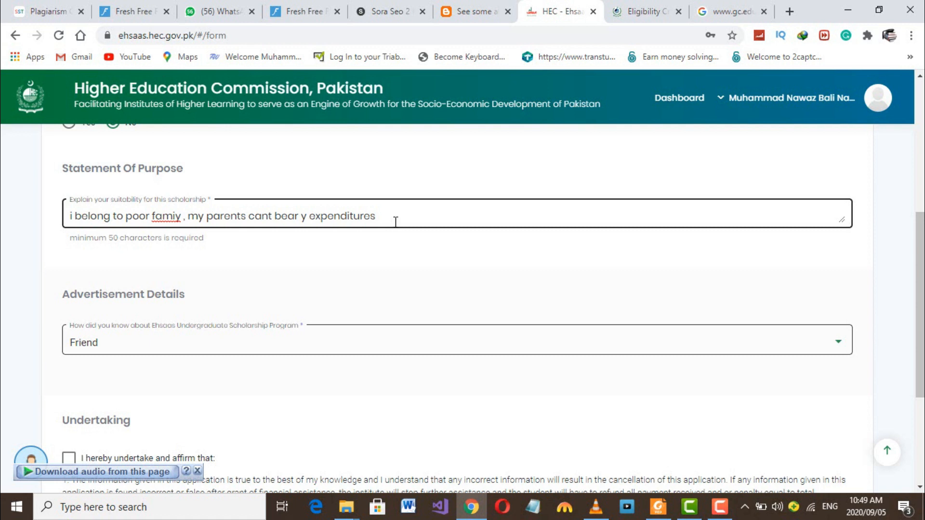
left_click(295, 281)
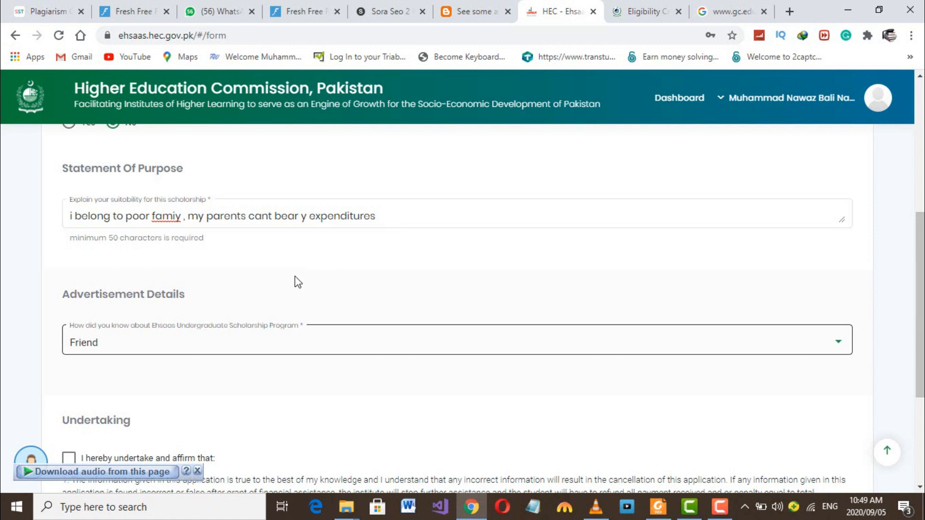
left_click(174, 343)
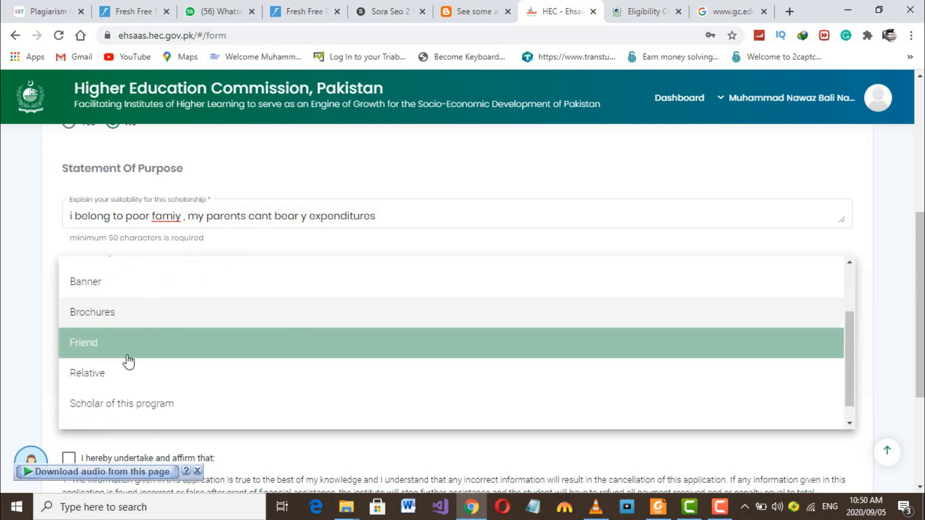
left_click(159, 395)
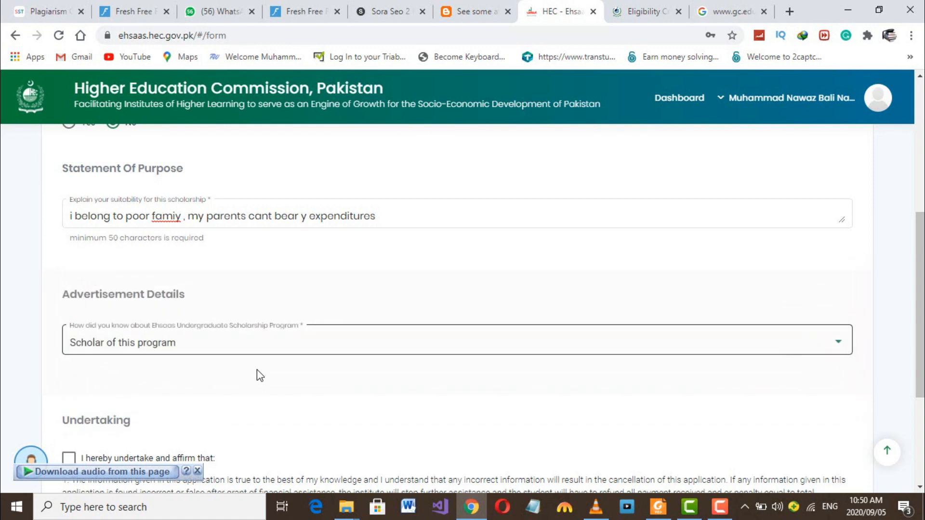
- Tick the undertaking declaration and save progress with Previous
scroll(256, 369, "down", 2)
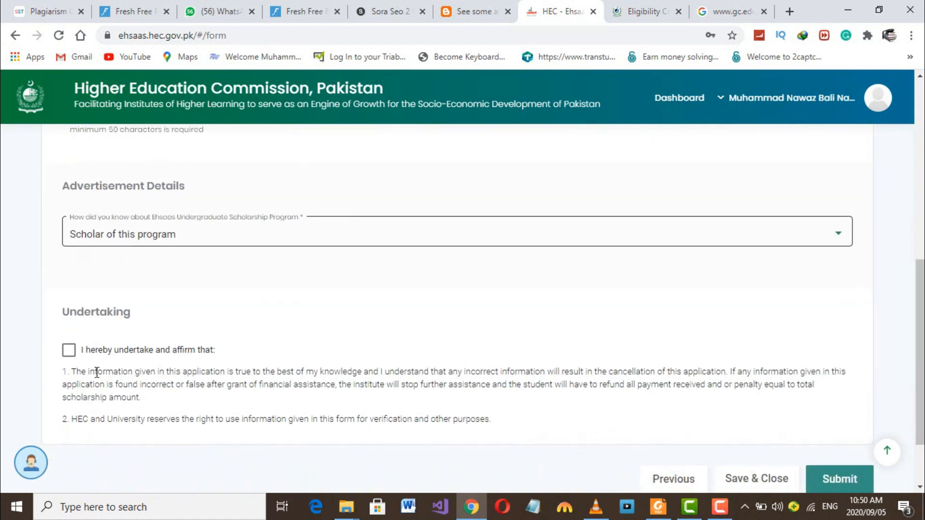
left_click(68, 351)
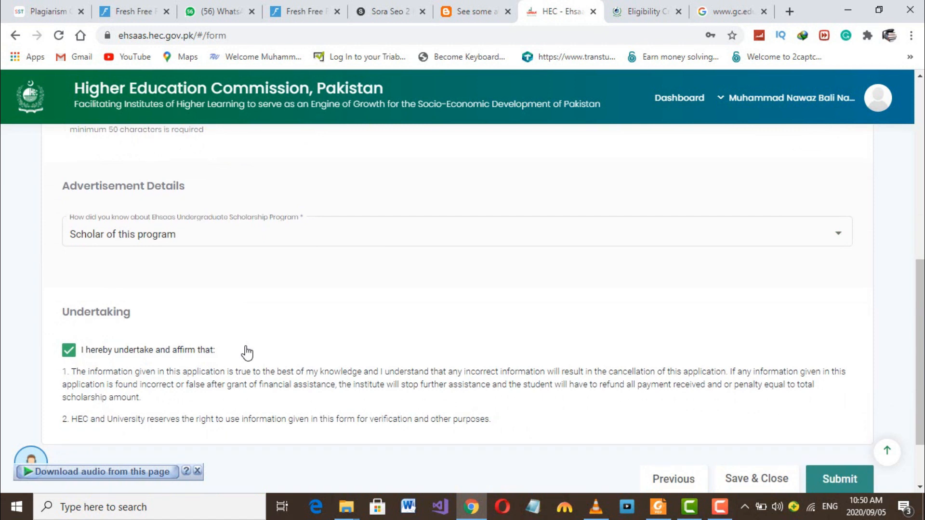
scroll(247, 353, "down", 2)
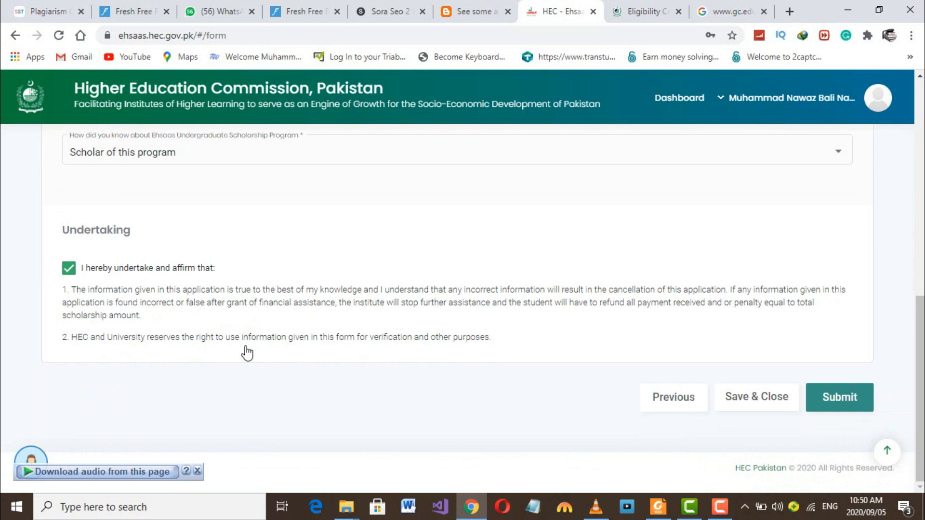
left_click(651, 398)
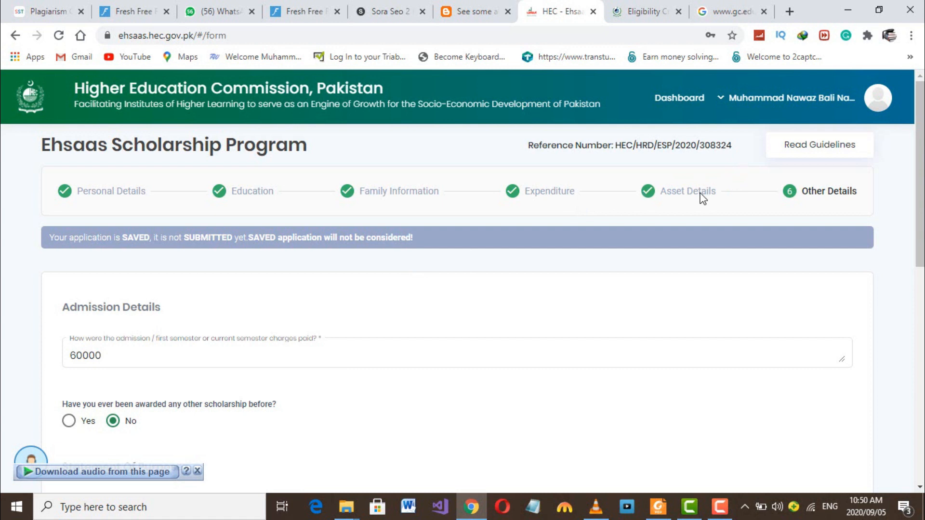
scroll(603, 279, "down", 10)
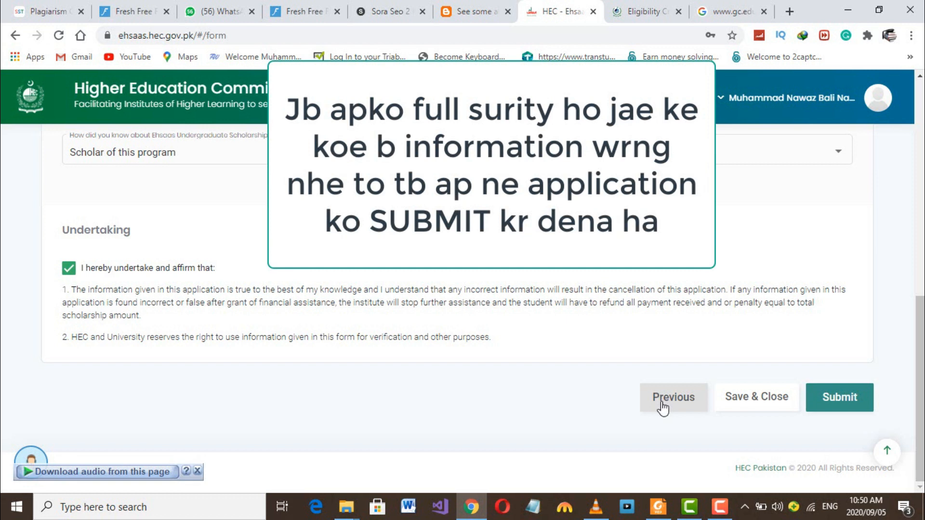
- Use Save & Close at the bottom of the form to return to the dashboard
left_click(756, 398)
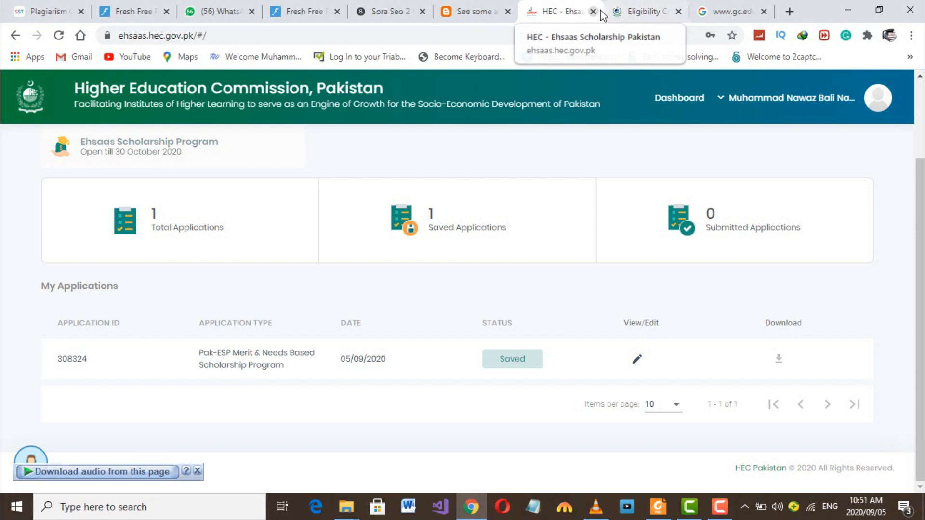
left_click(634, 12)
left_click(547, 7)
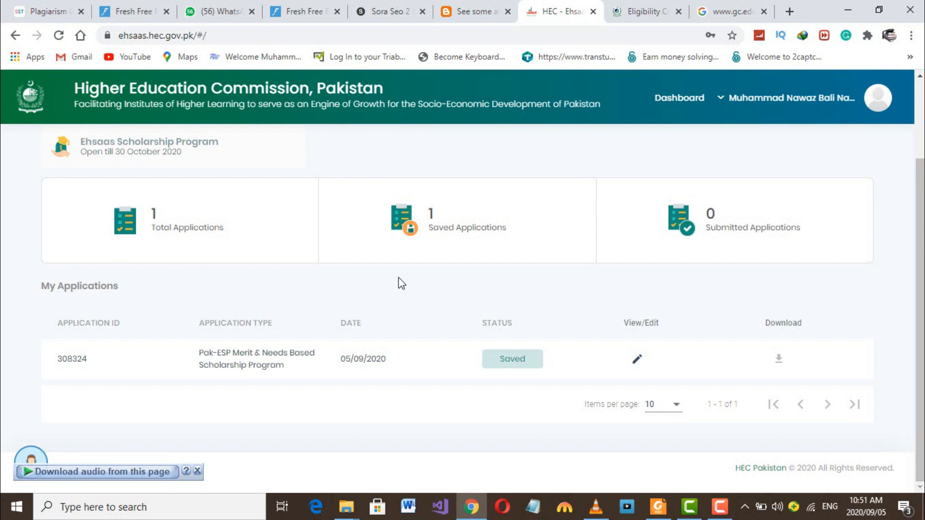
scroll(398, 277, "up", 2)
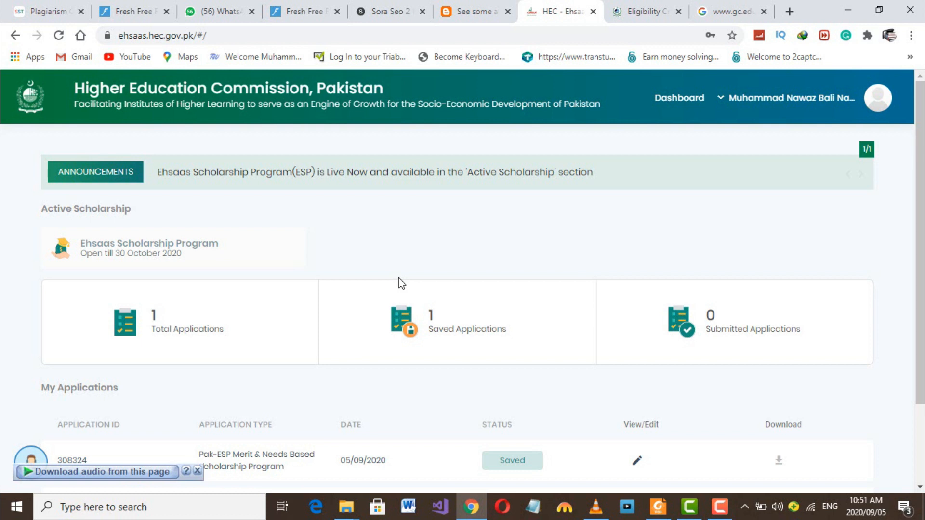
scroll(397, 278, "down", 1)
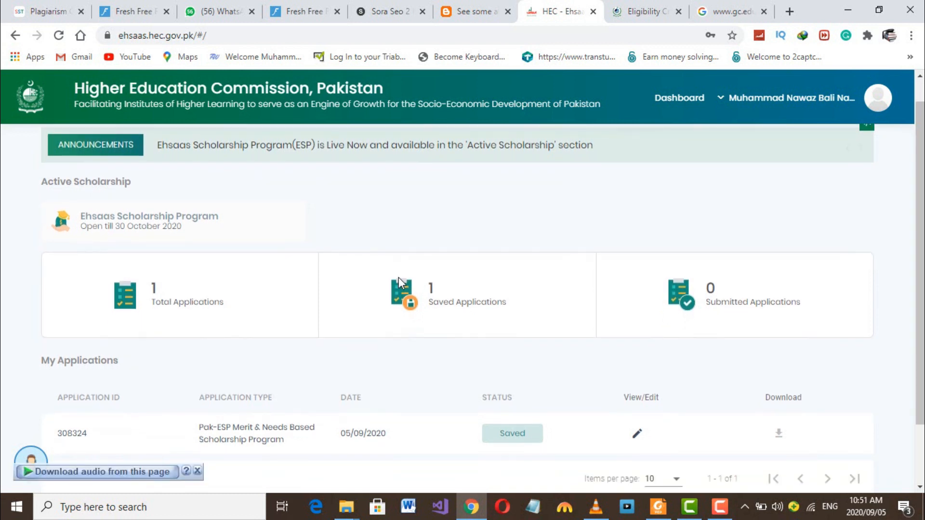
scroll(279, 300, "down", 2)
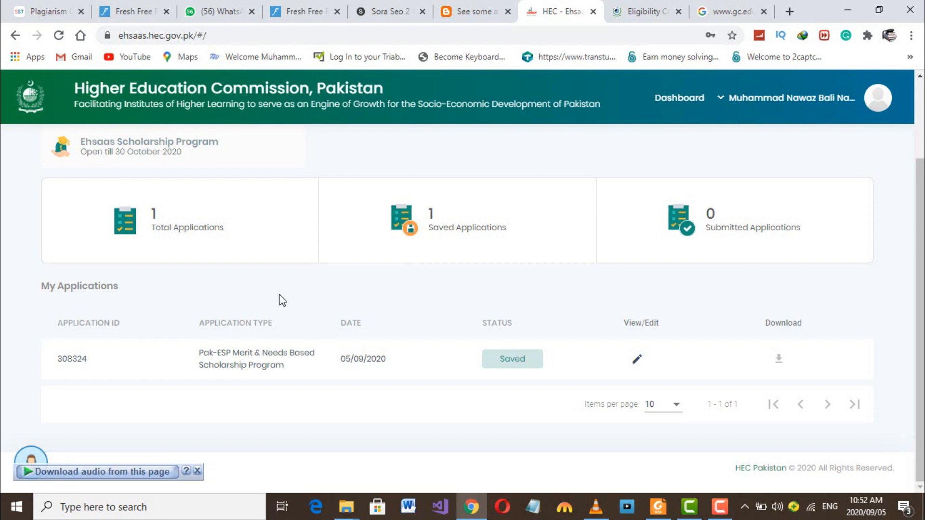
scroll(282, 300, "up", 2)
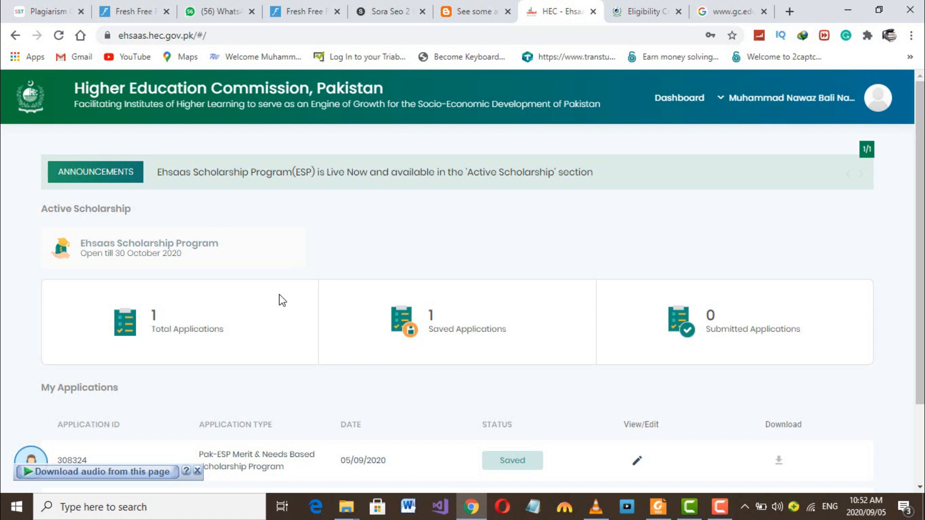
scroll(283, 300, "down", 2)
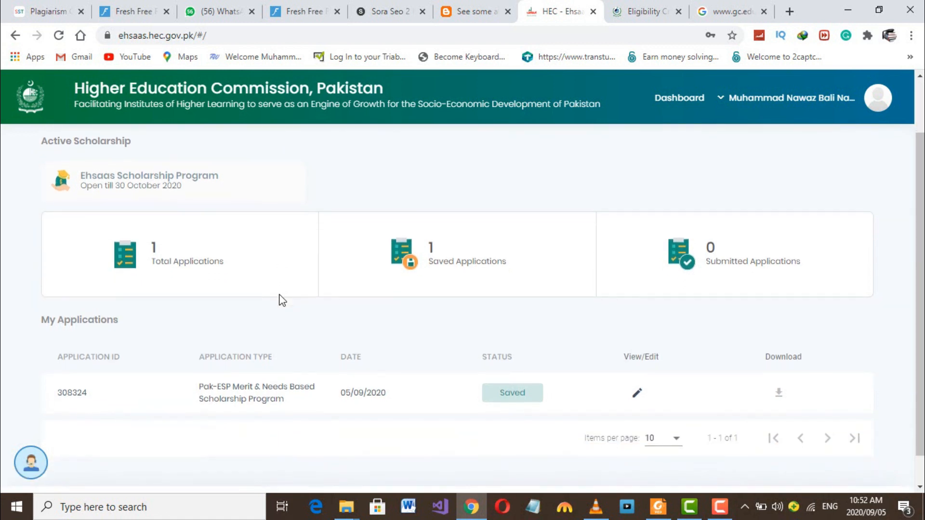
scroll(282, 300, "up", 2)
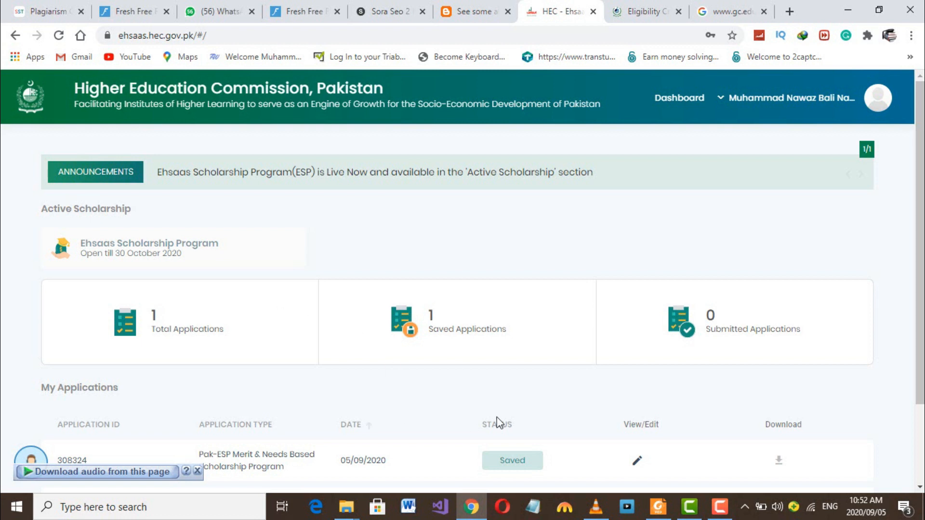
left_click(720, 505)
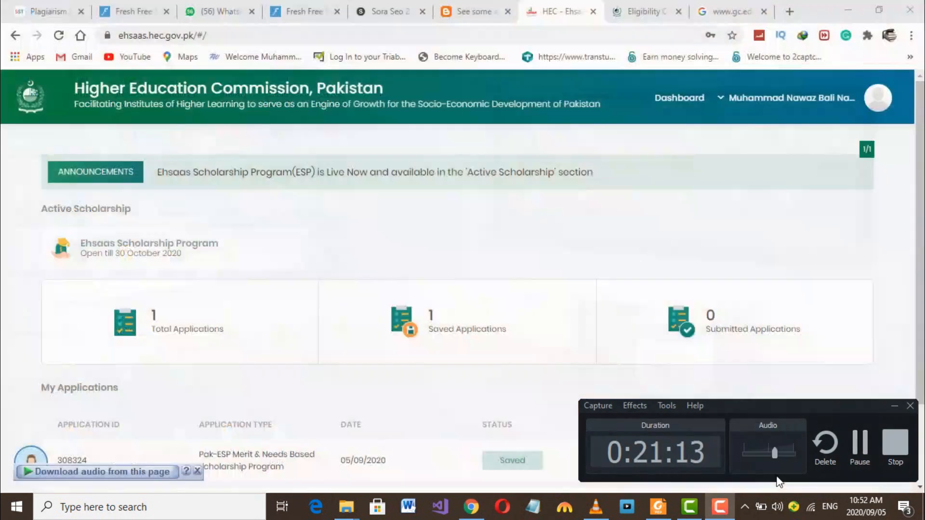